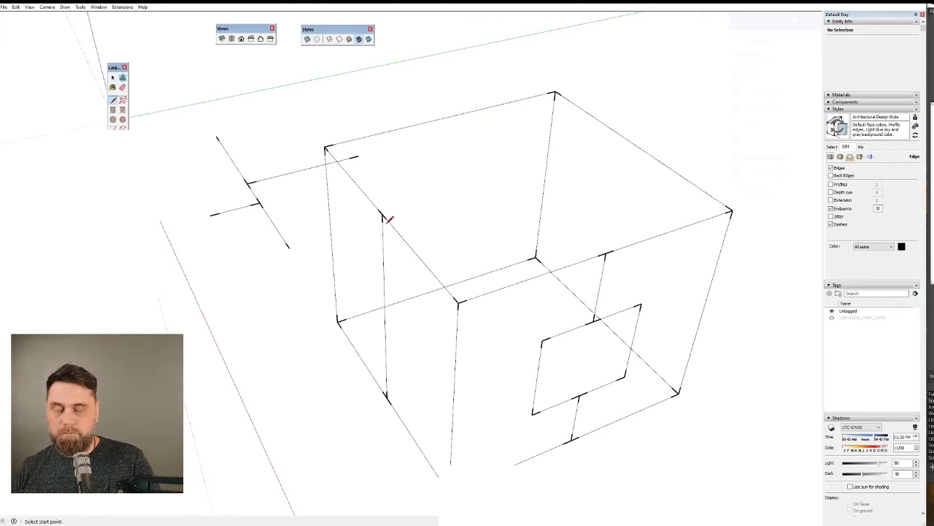
Move the top end of the box side's vertical dividing line off the top edge along the green axis, and delete that dividing line.
key("m")
left_click(383, 215)
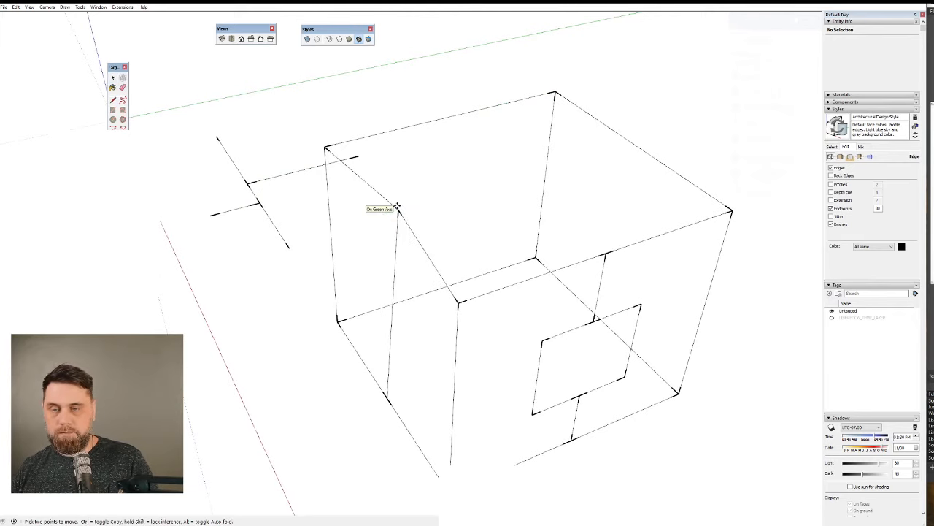
left_click(399, 211)
key("space")
left_click(397, 246)
key("Delete")
Retrace a straight top edge of the wireframe box corner to corner with the Line tool to generate the adjoining side and top faces.
middle_click_drag(431, 371, 846, 282)
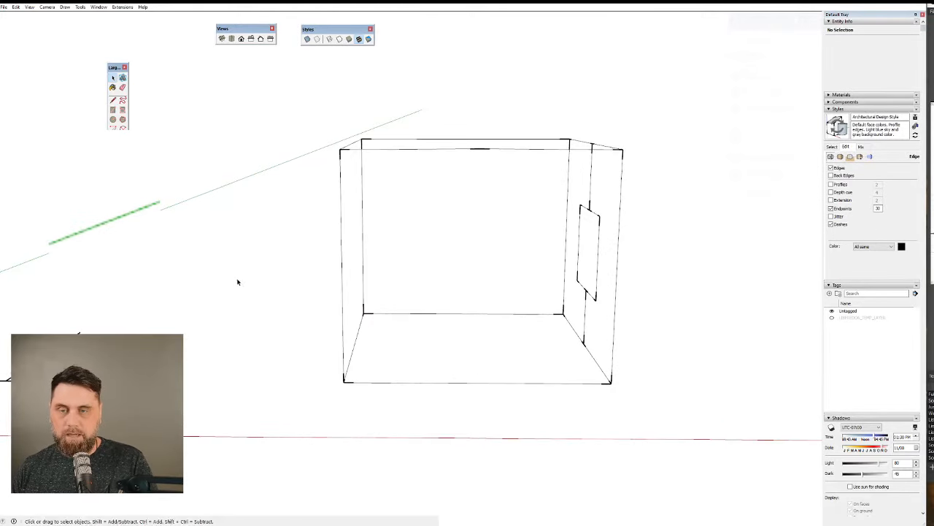
middle_click_drag(236, 282, 562, 368)
key("l")
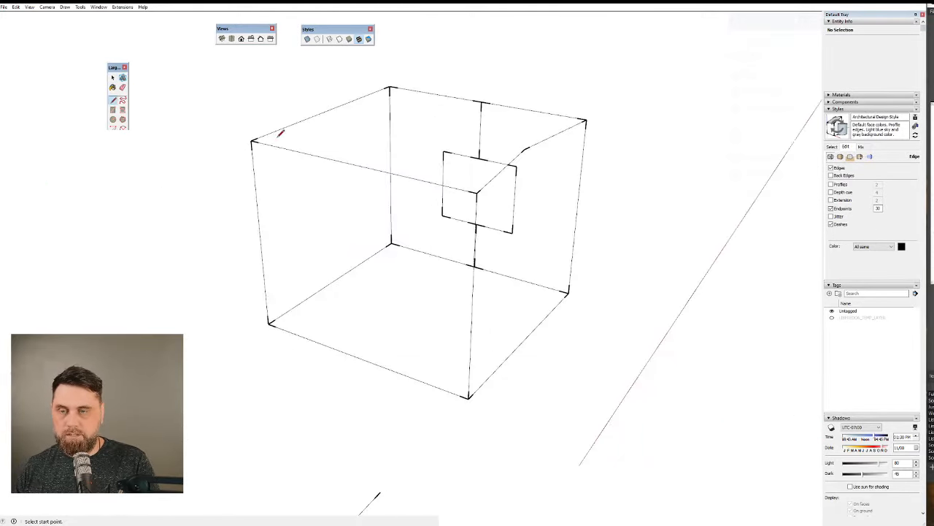
left_click(251, 141)
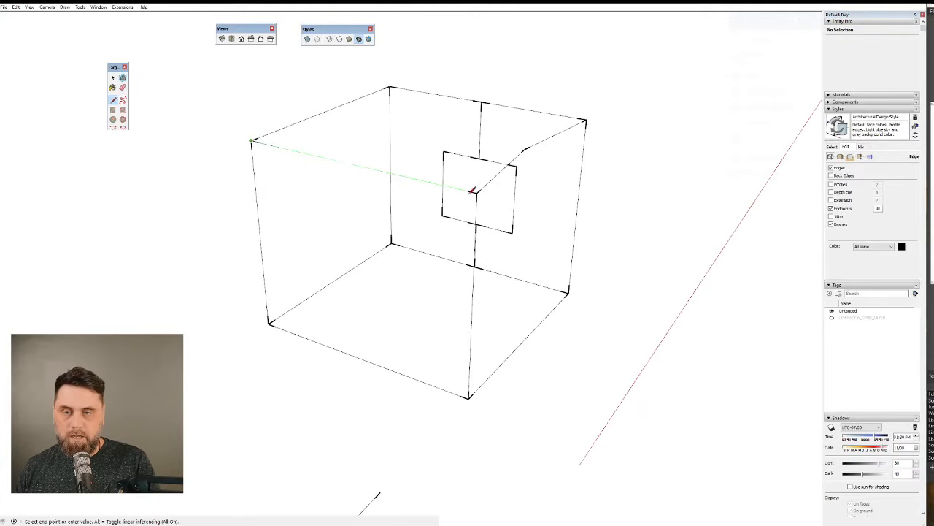
left_click(476, 193)
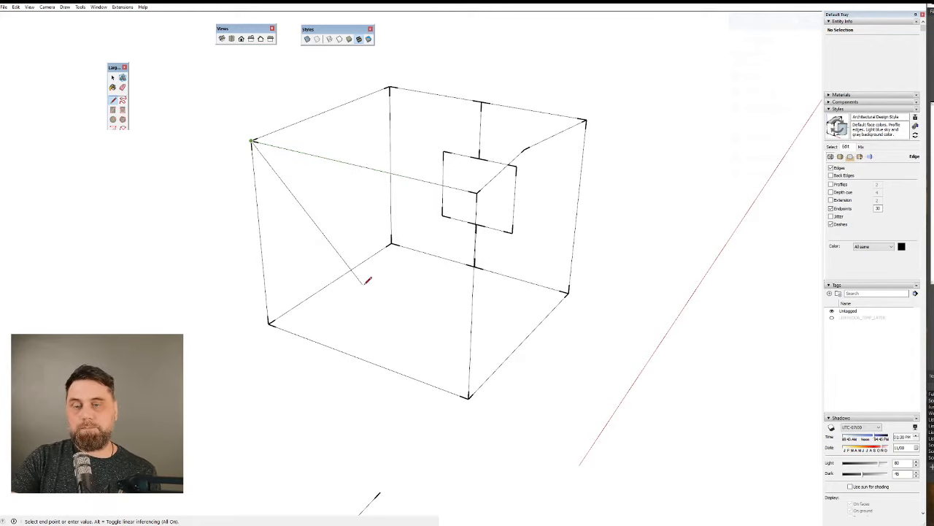
middle_click_drag(446, 261, 400, 299)
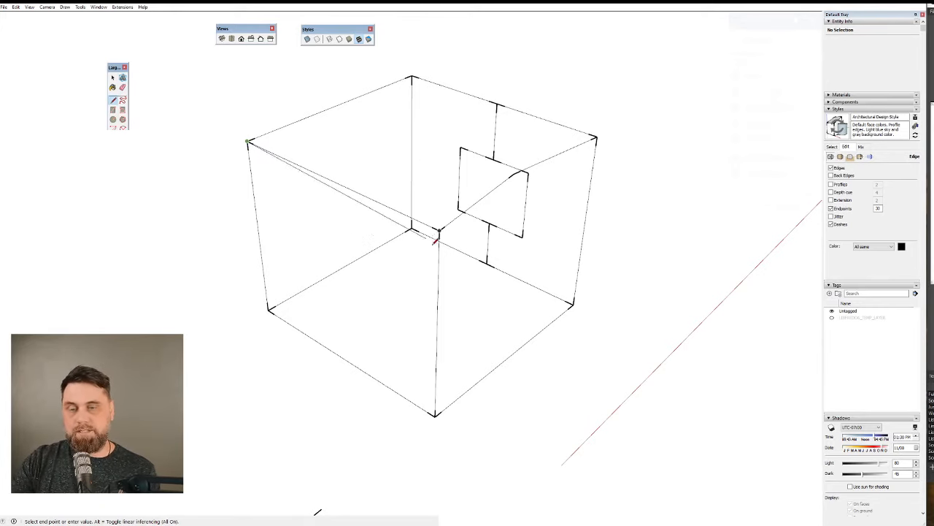
left_click(438, 232)
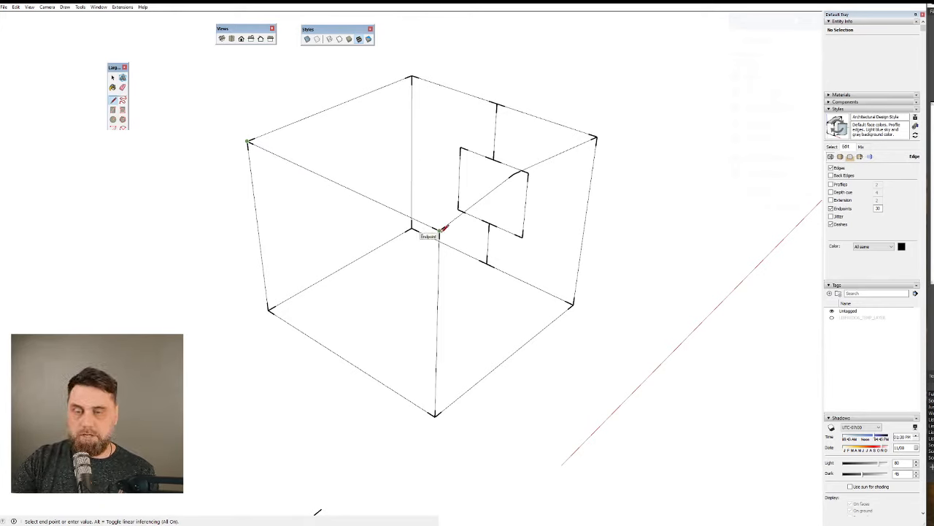
left_click(439, 231)
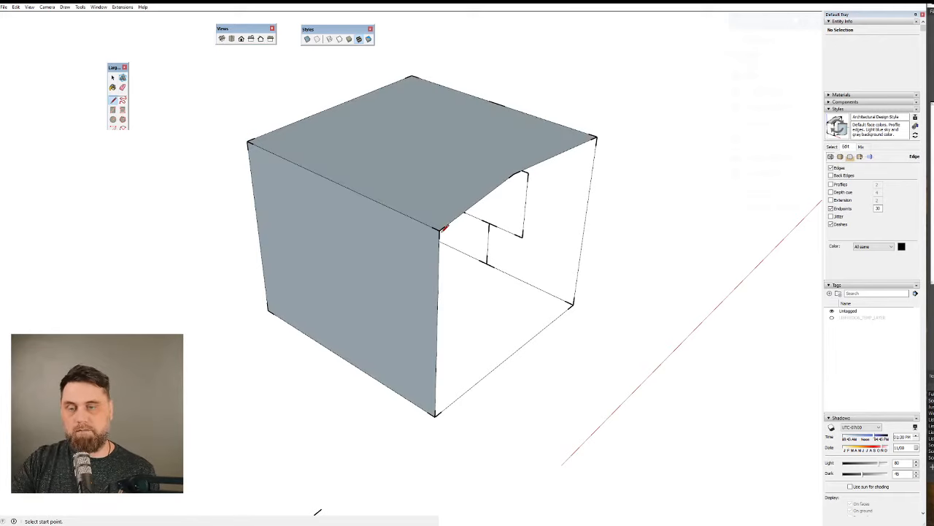
Show the style's face color settings and reverse the newly generated side face.
middle_click_drag(338, 278, 563, 165)
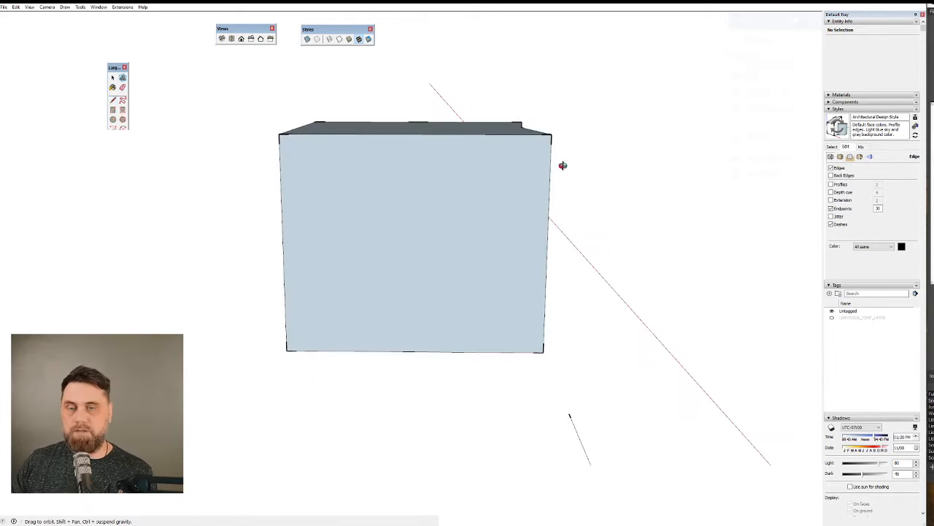
key("space")
left_click(430, 217)
middle_click_drag(430, 217, 500, 240)
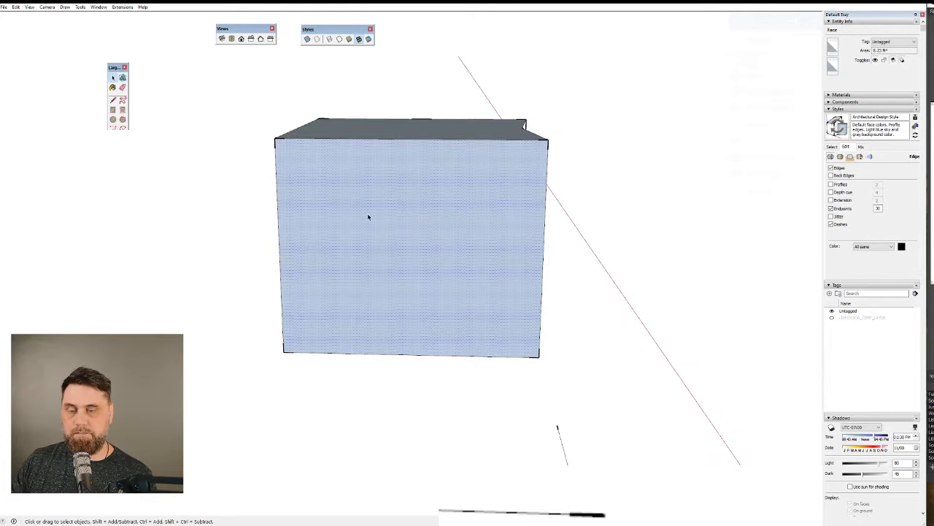
middle_click_drag(369, 217, 382, 177)
scroll(424, 219, "up", 3)
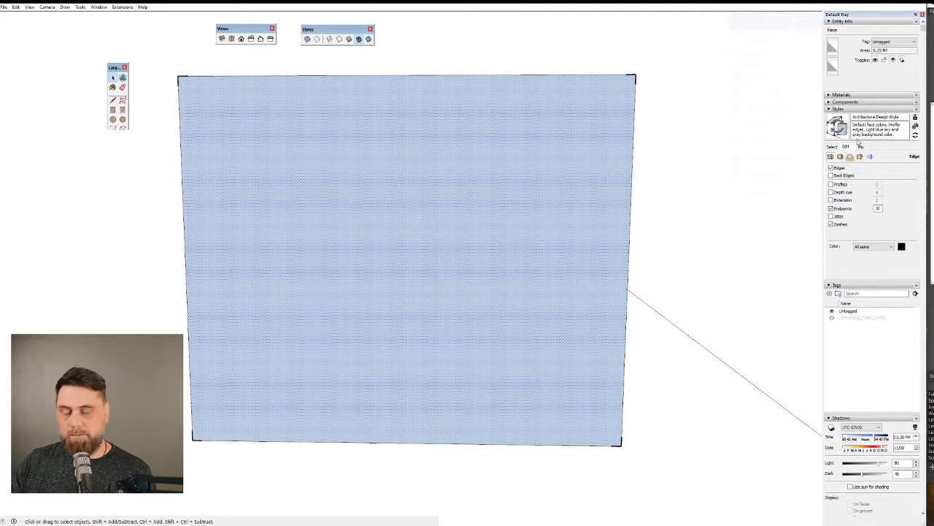
left_click(841, 156)
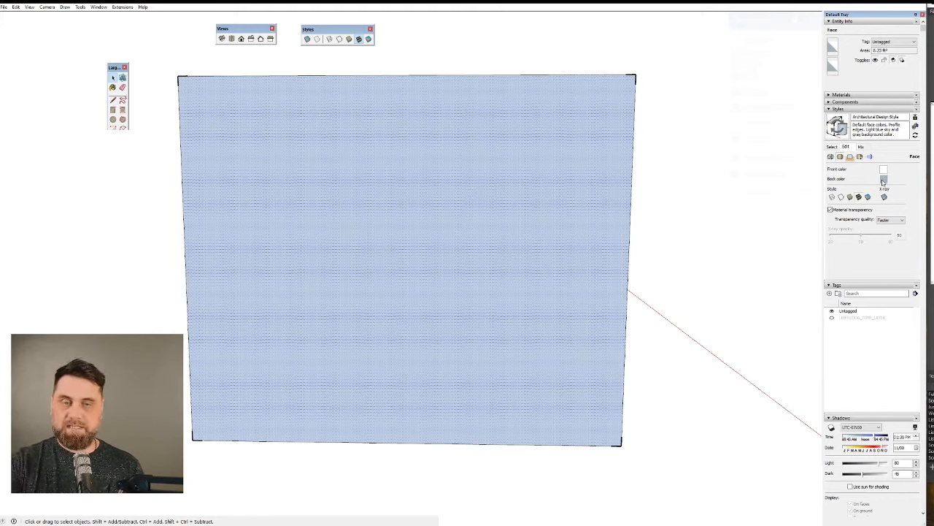
right_click(371, 181)
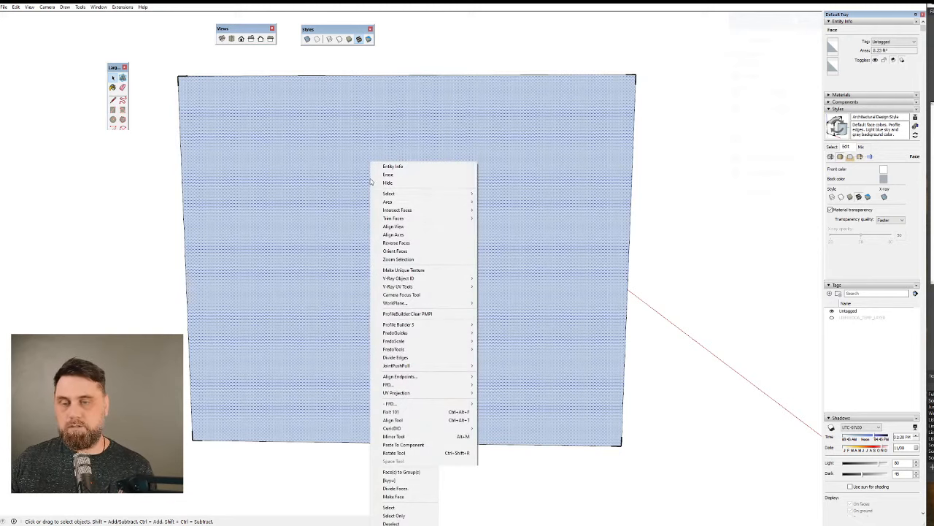
left_click(420, 243)
Reverse the top face of the box so its front side points outward.
middle_click_drag(442, 209, 346, 209)
left_click(346, 194)
right_click(345, 162)
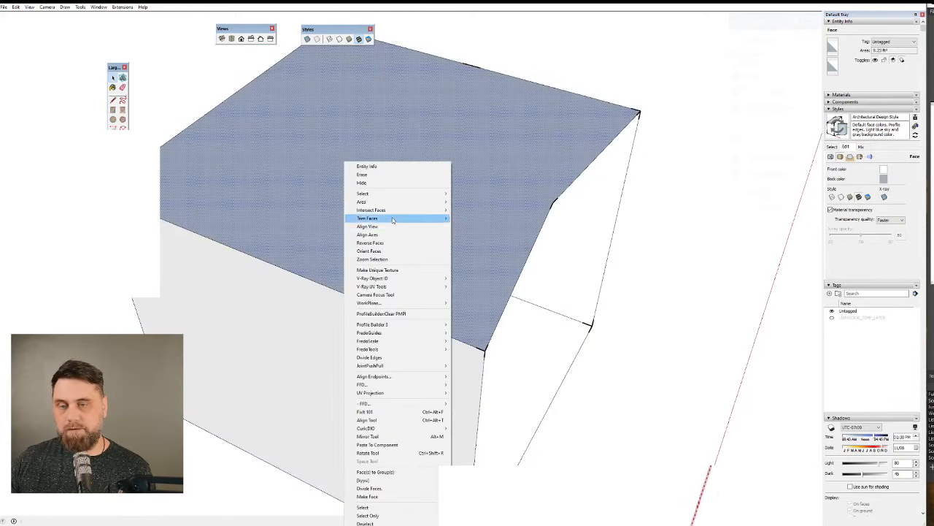
left_click(395, 243)
Retrace the top edge of the opposite open side between its two corners with the Line tool to close that side with a face.
middle_click_drag(397, 244, 515, 359)
key("l")
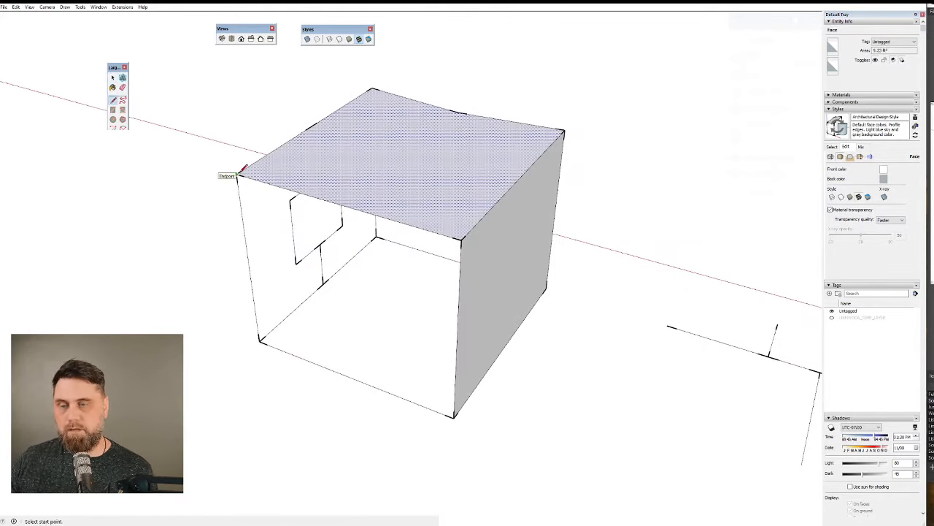
left_click(237, 176)
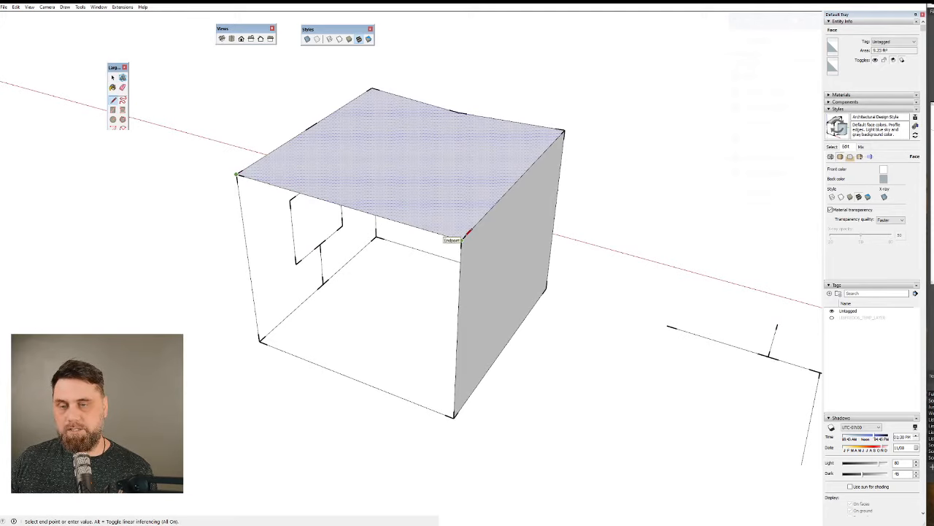
left_click(461, 239)
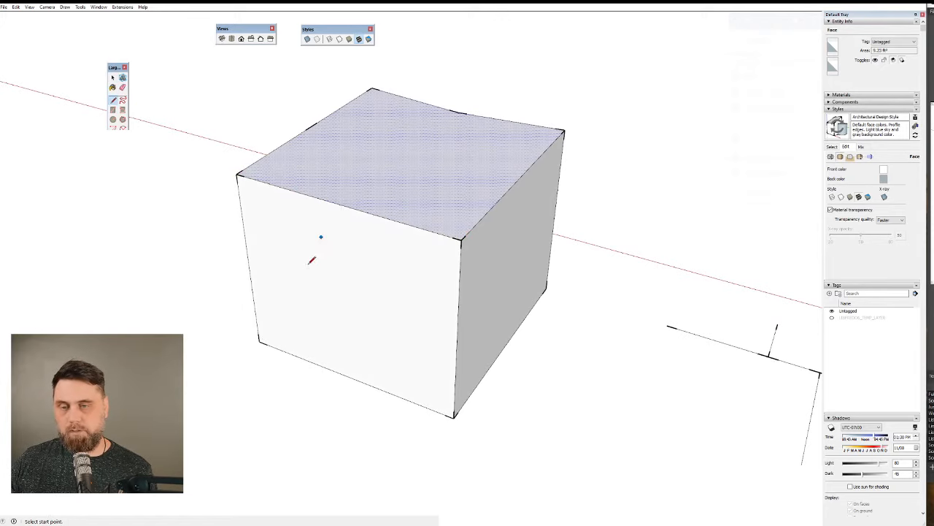
middle_click_drag(426, 292, 417, 233)
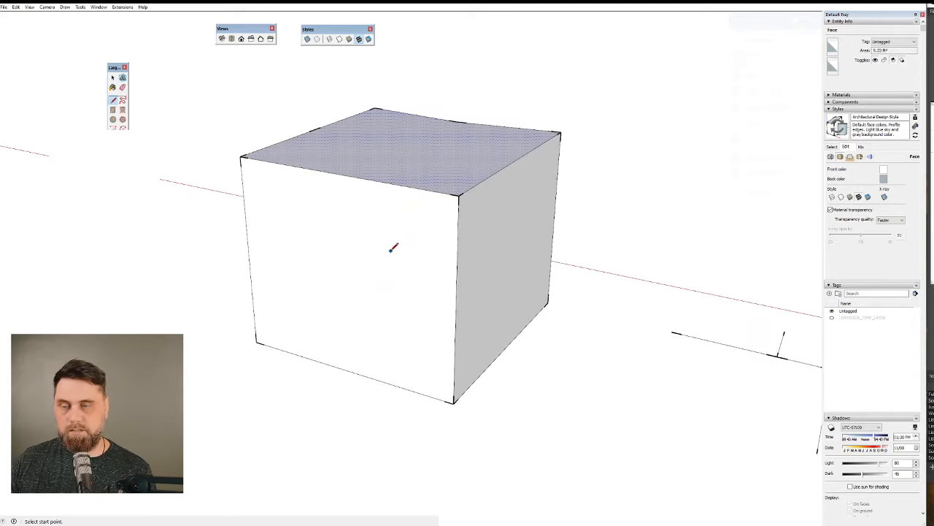
key("space")
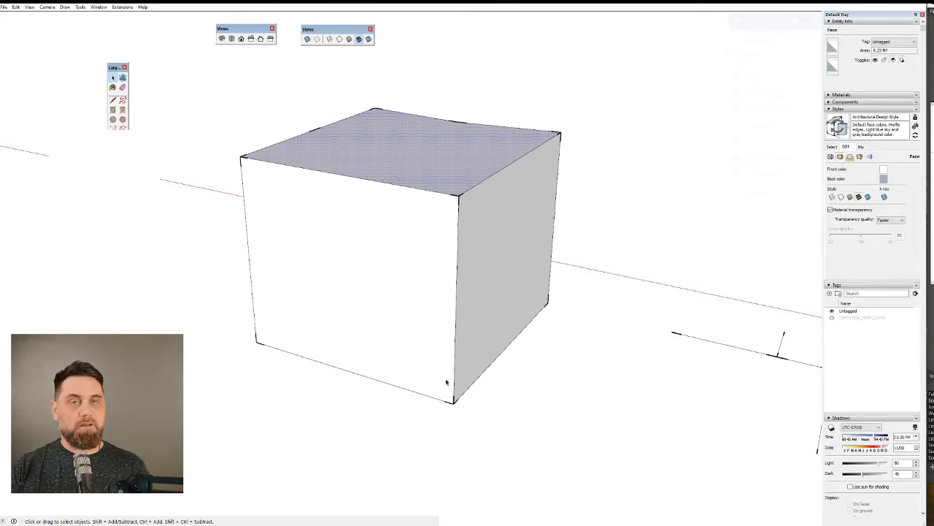
Copy a closed side face with its bounding edges and place the copy beside the box.
middle_click_drag(514, 209, 295, 198)
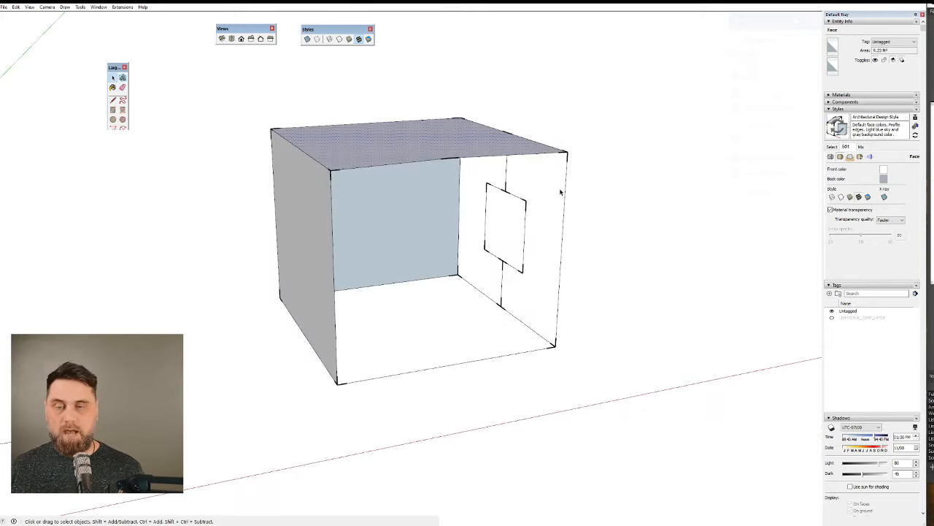
middle_click_drag(561, 157, 281, 179, "shift")
middle_click_drag(243, 318, 524, 292)
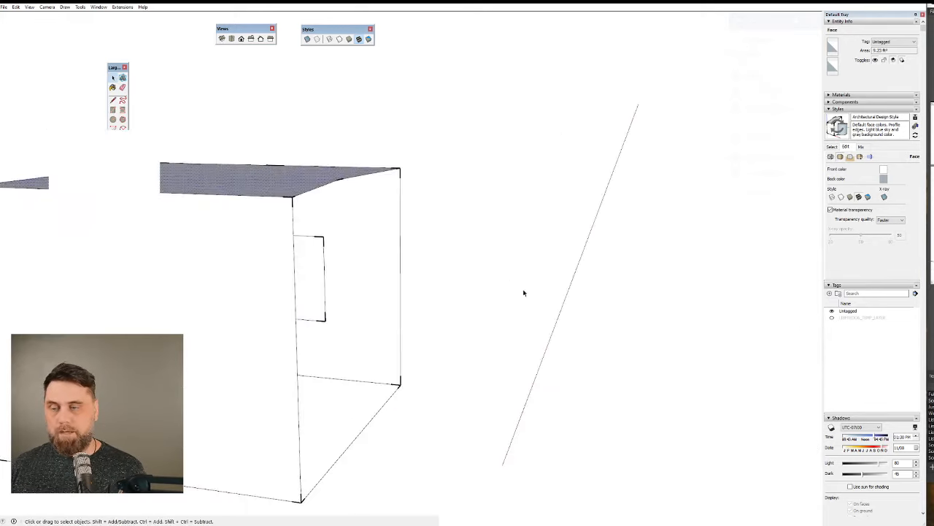
scroll(409, 256, "down", 3)
left_click(313, 327)
key("m")
key("ctrl")
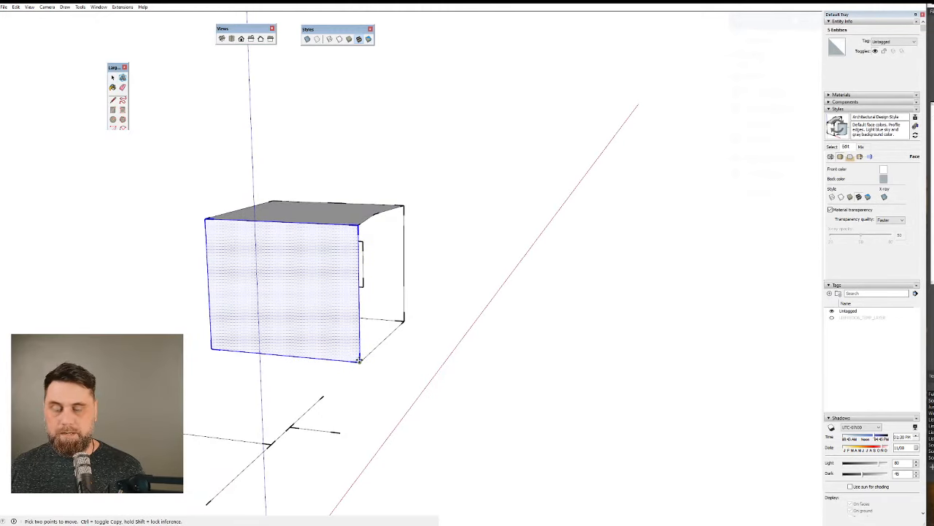
left_click(361, 359)
left_click(647, 388)
key("space")
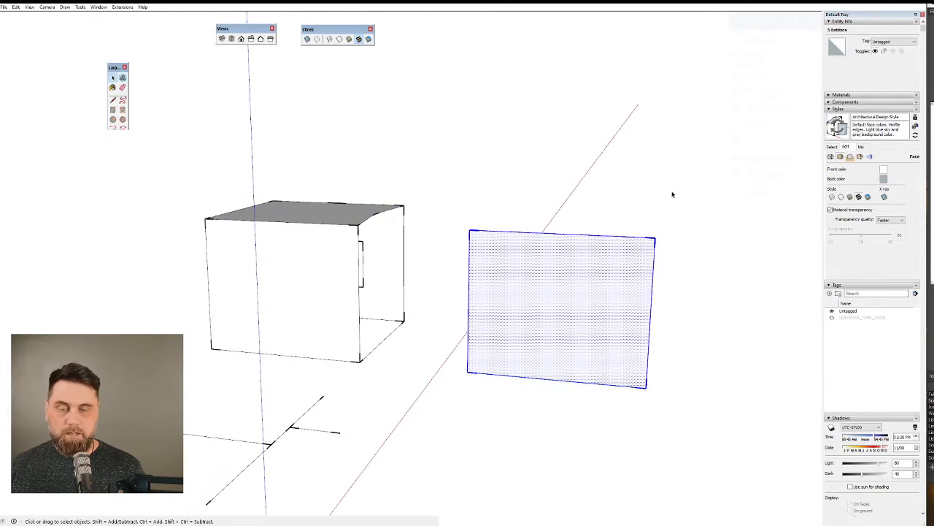
Remove the copied rectangle's face, keeping its edges, and move its upper outer corner slightly along the red axis.
left_click(671, 236)
left_click_drag(648, 220, 673, 251)
key("m")
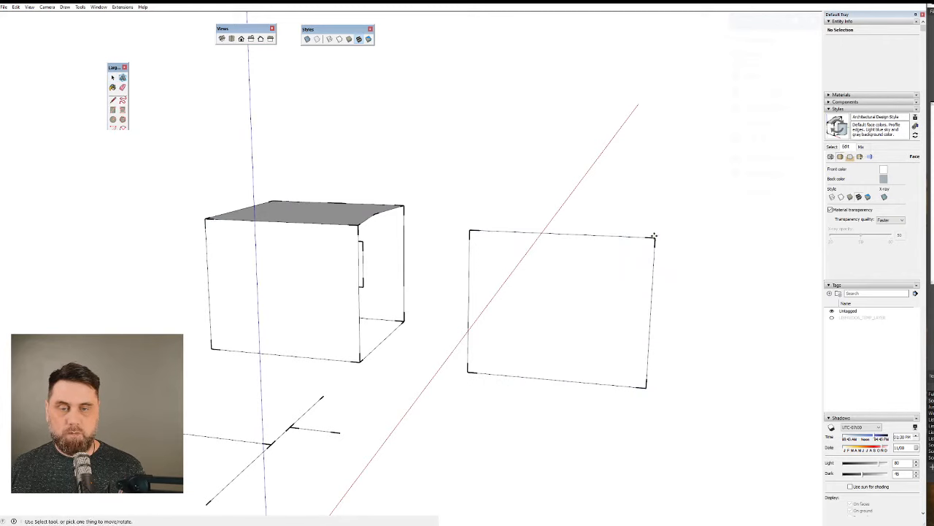
middle_click_drag(652, 236, 619, 346)
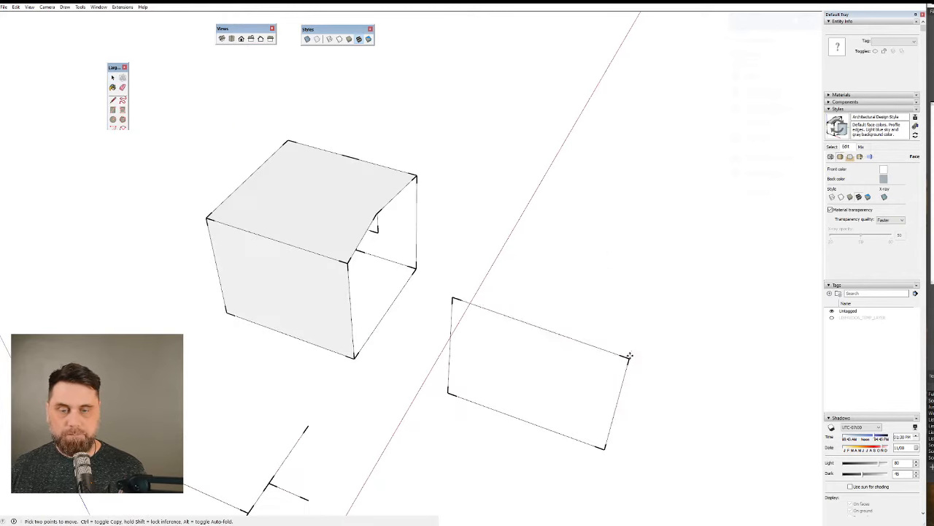
left_click(631, 356)
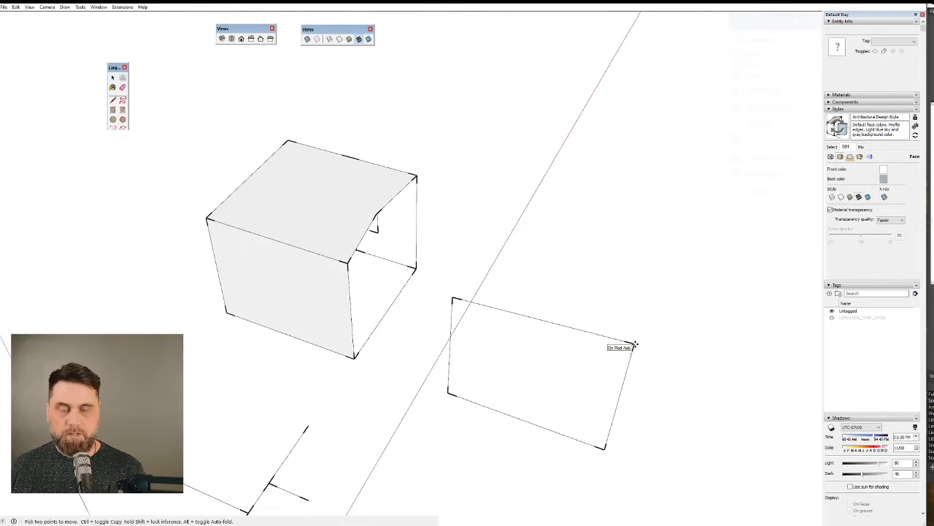
left_click(633, 345)
Inspect the displaced corner of the copied rectangle from several angles.
scroll(636, 342, "up", 4)
mouse_move(640, 337)
middle_mouse_down()
mouse_move(621, 350)
mouse_move(365, 346)
mouse_move(465, 316)
middle_mouse_up()
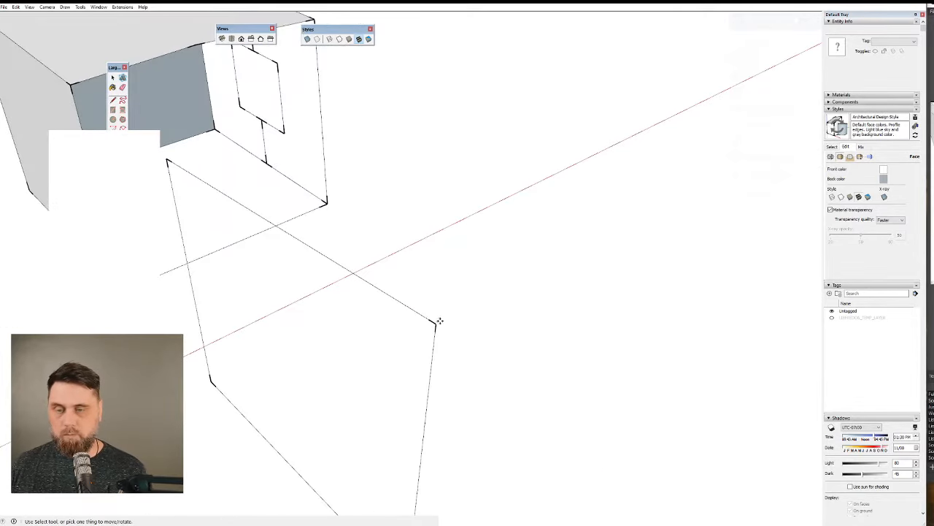
left_click(437, 322)
key("Escape")
scroll(414, 294, "down", 3)
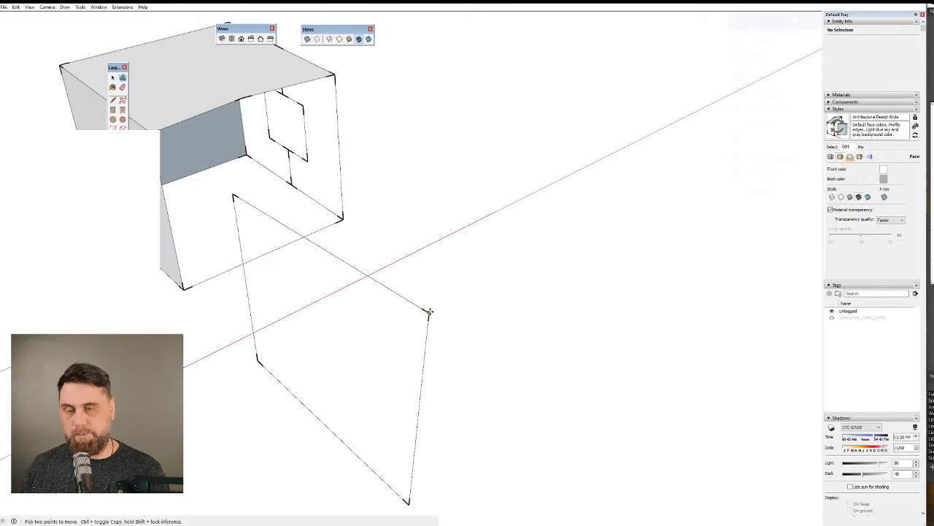
middle_click_drag(428, 313, 323, 241)
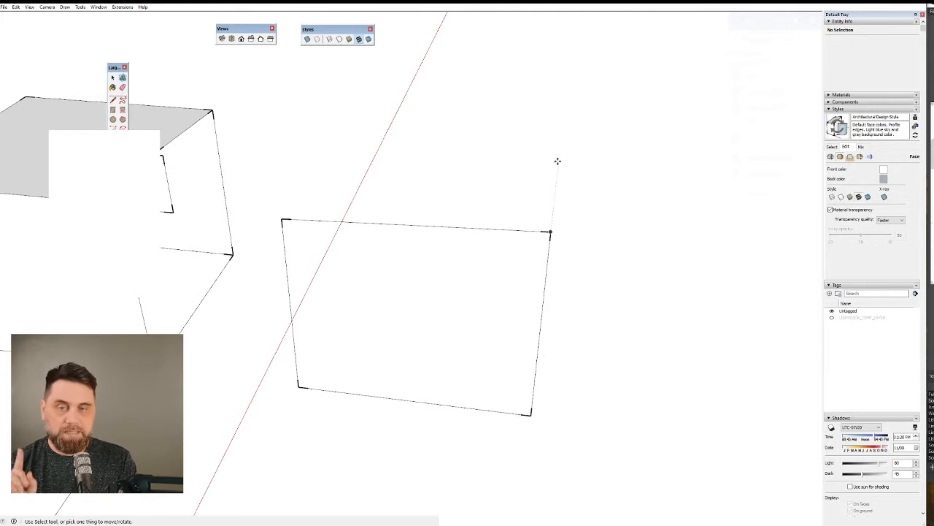
Draw a flat rectangle of about 1.14 ft² near the axes origin with Rotated Rectangle, its sides parallel to the red and green axes.
scroll(467, 175, "down", 5)
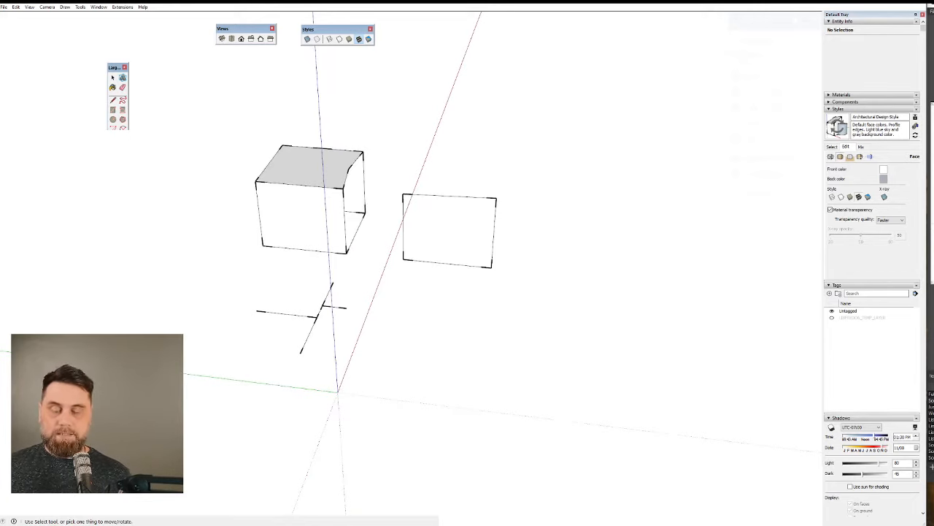
middle_click_drag(328, 372, 609, 244)
scroll(496, 271, "up", 4)
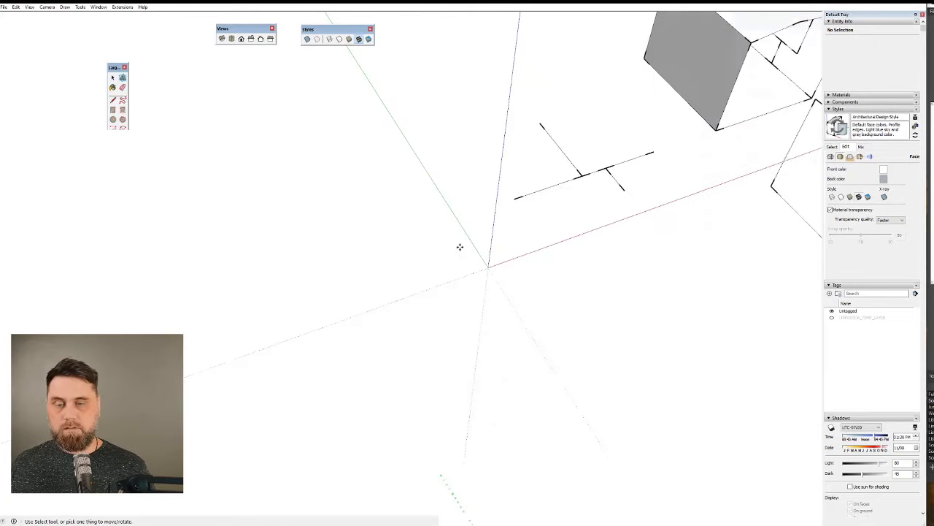
scroll(565, 284, "up", 6)
key("l")
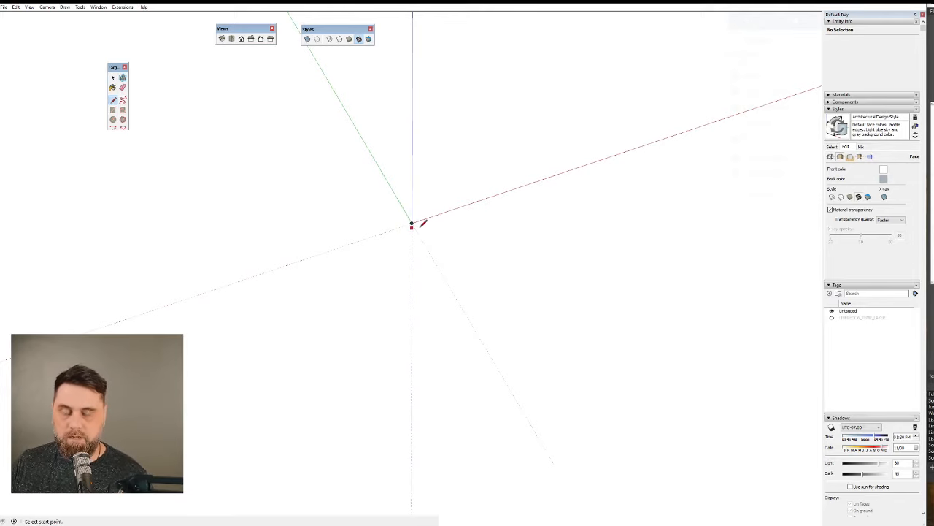
scroll(409, 295, "down", 2)
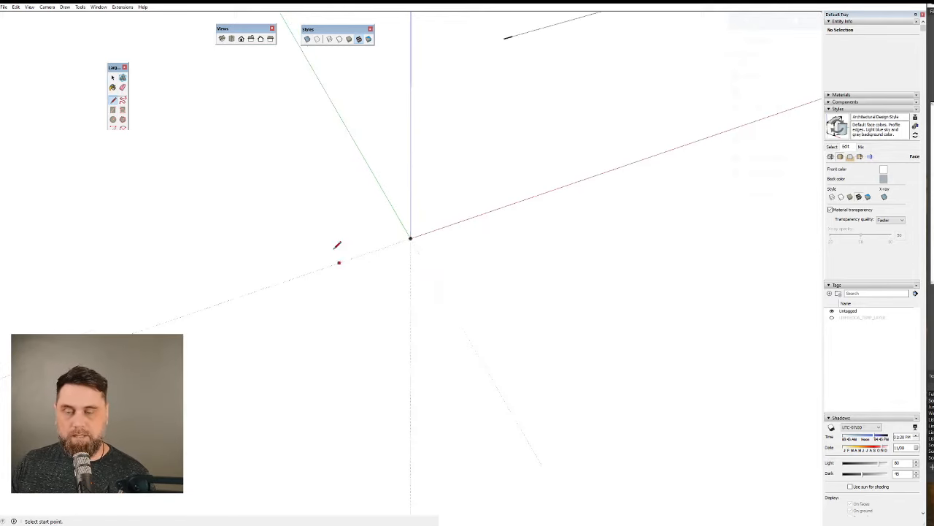
key("r")
left_click(310, 238)
left_click(473, 208)
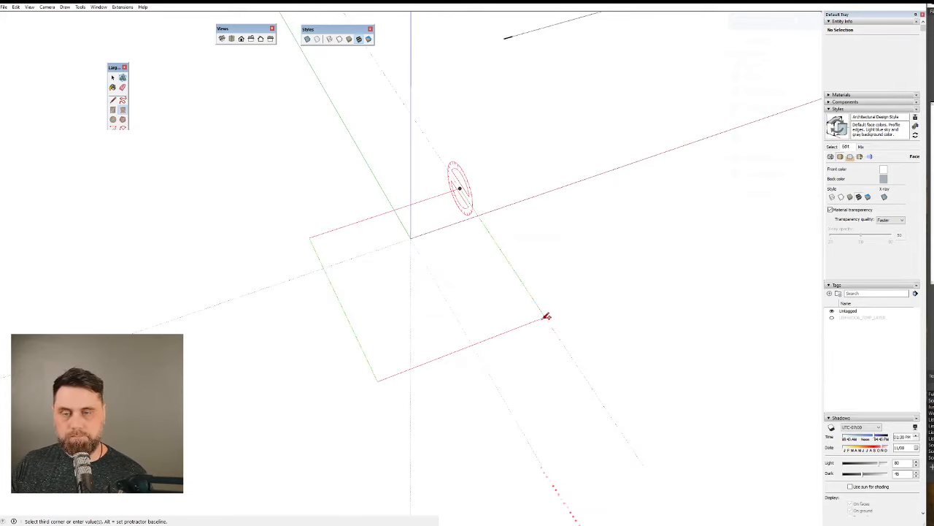
left_click(544, 317)
Select the face of the new rectangle at the origin.
key("space")
left_click(428, 338)
middle_click_drag(484, 317, 611, 313)
middle_click_drag(498, 279, 384, 246)
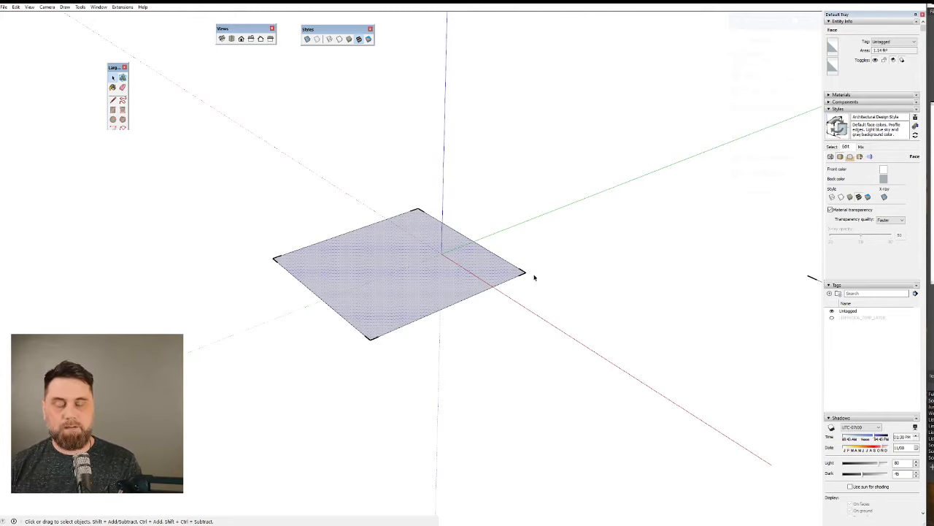
Copy the rectangle at the origin, face and edges together, straight up along the blue axis.
key("m")
left_click(499, 269)
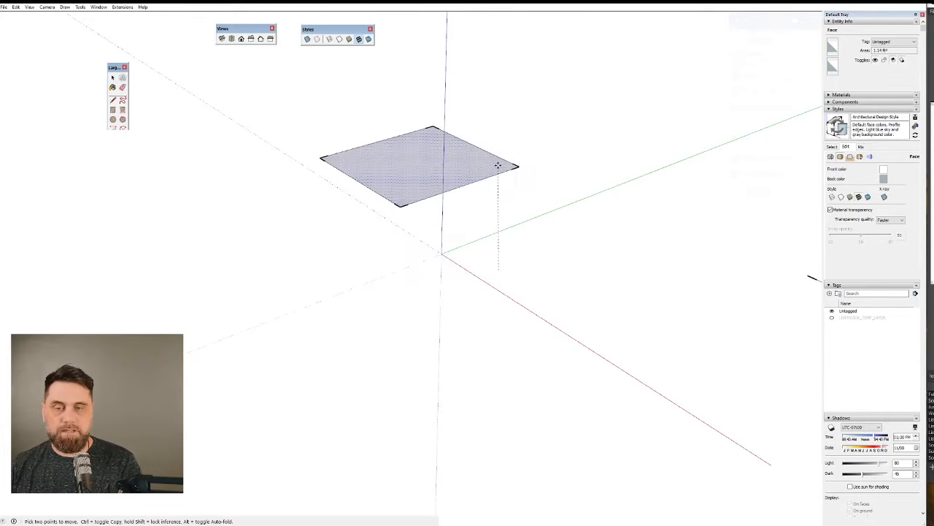
key("ctrl")
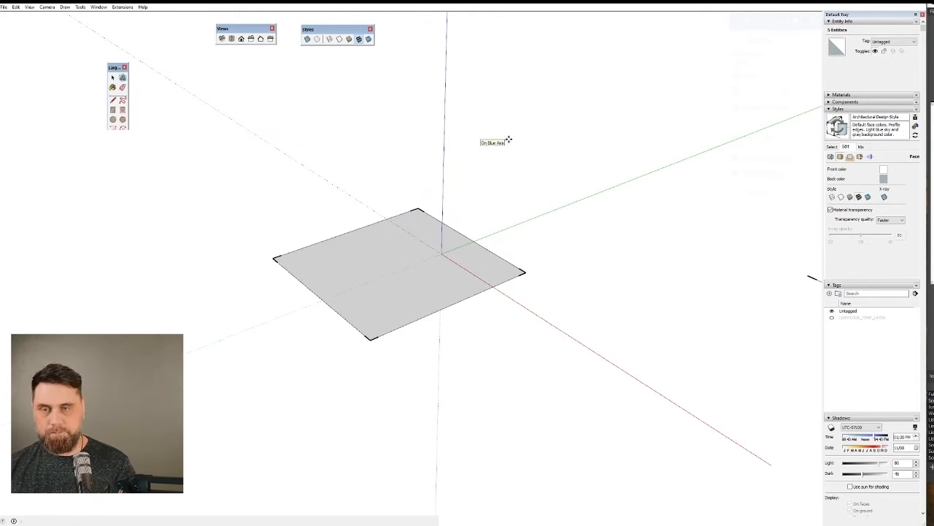
key("m")
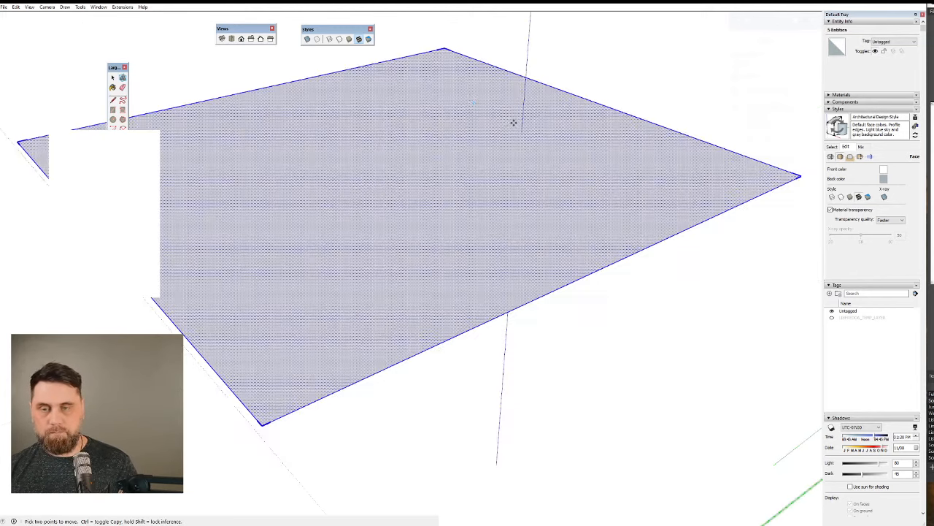
scroll(392, 225, "down", 10)
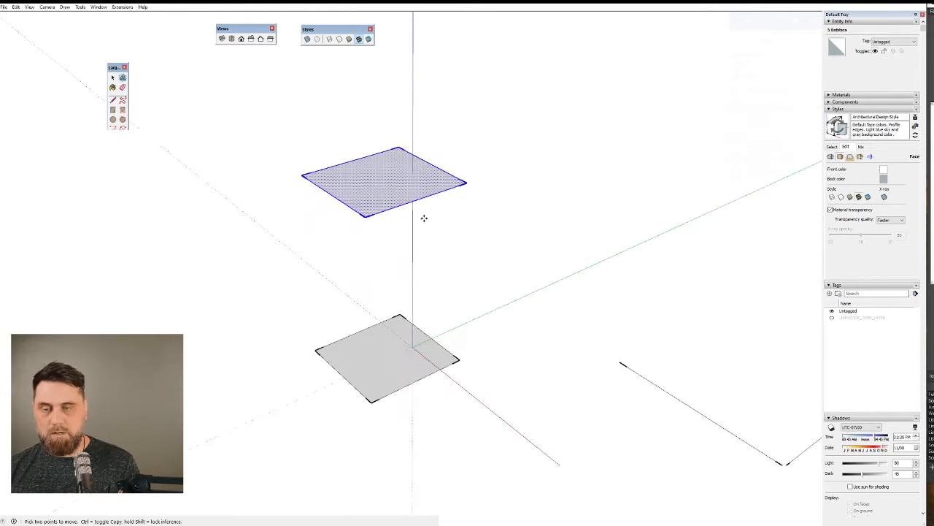
middle_click_drag(423, 217, 387, 152)
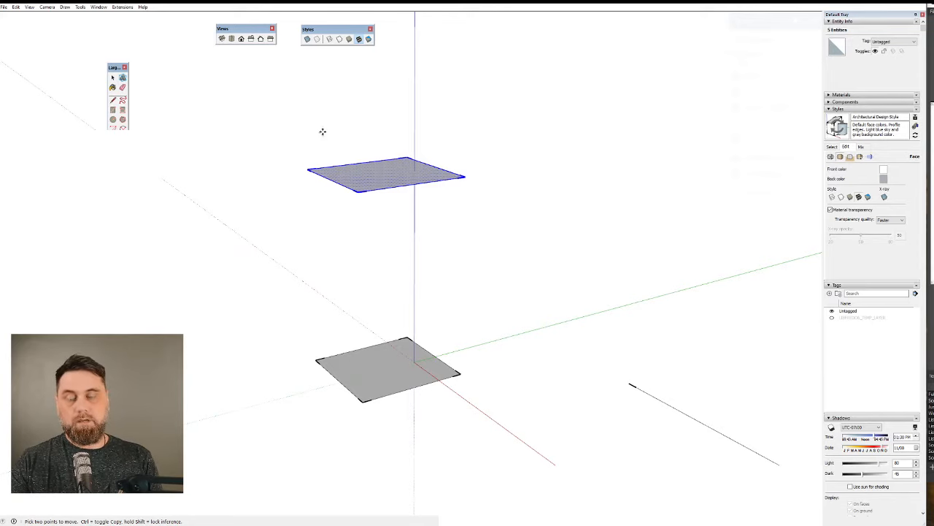
Delete only the face of the raised rectangle copy, keeping its four boundary edges.
scroll(385, 174, "up", 2)
scroll(386, 174, "up", 1)
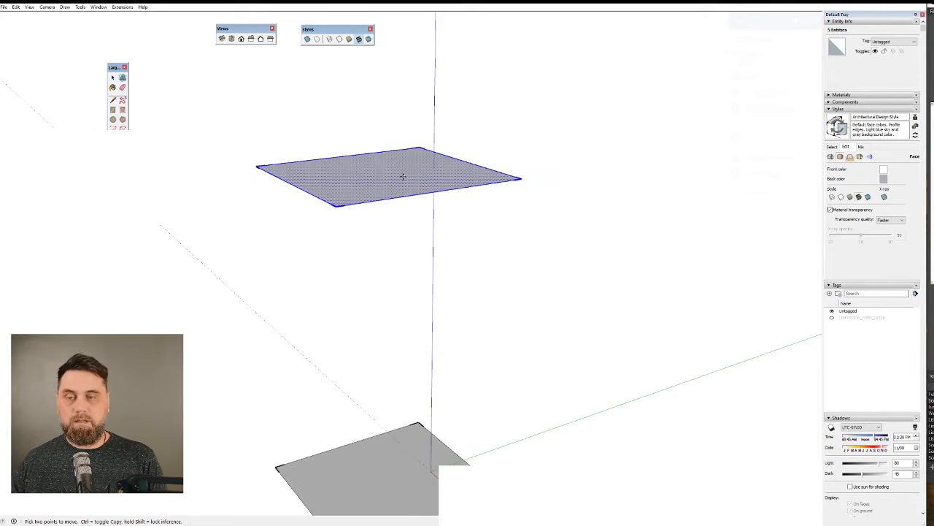
key("Delete")
key("ctrl+z")
key("space")
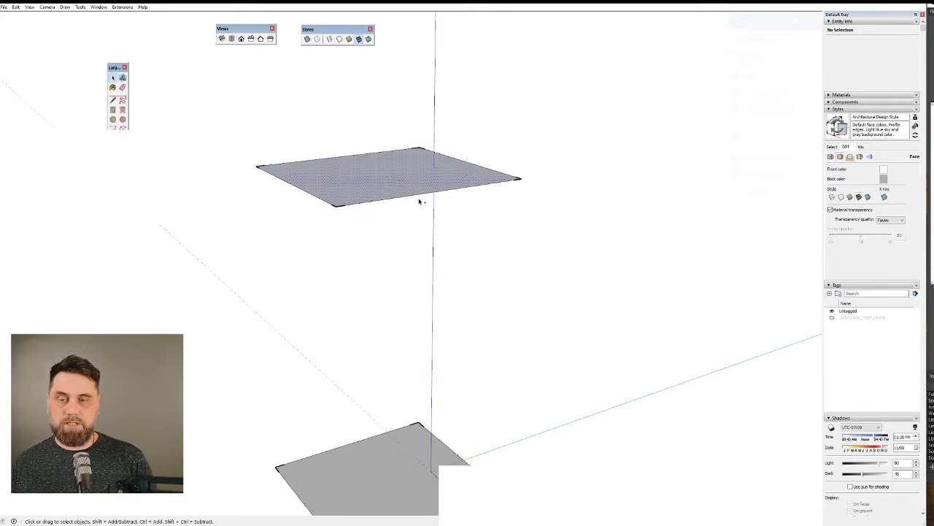
scroll(519, 180, "up", 3)
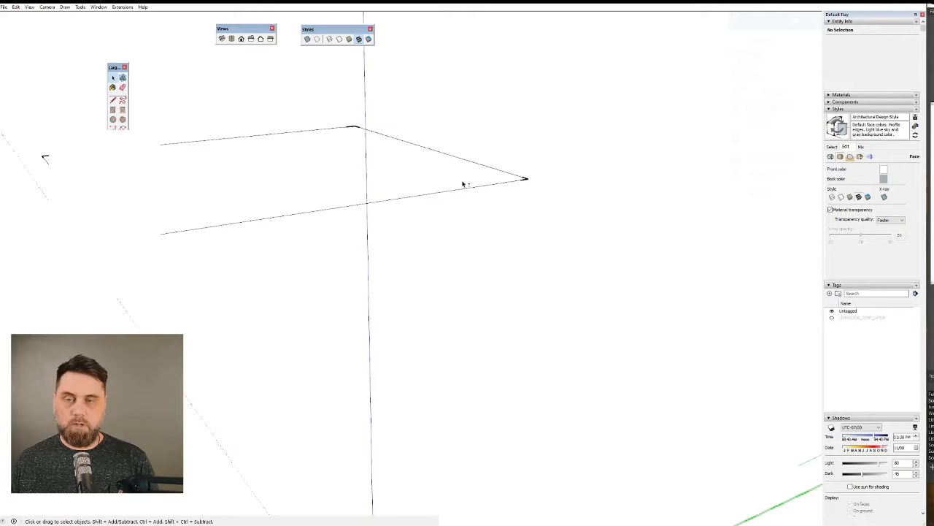
middle_click_drag(462, 183, 622, 180)
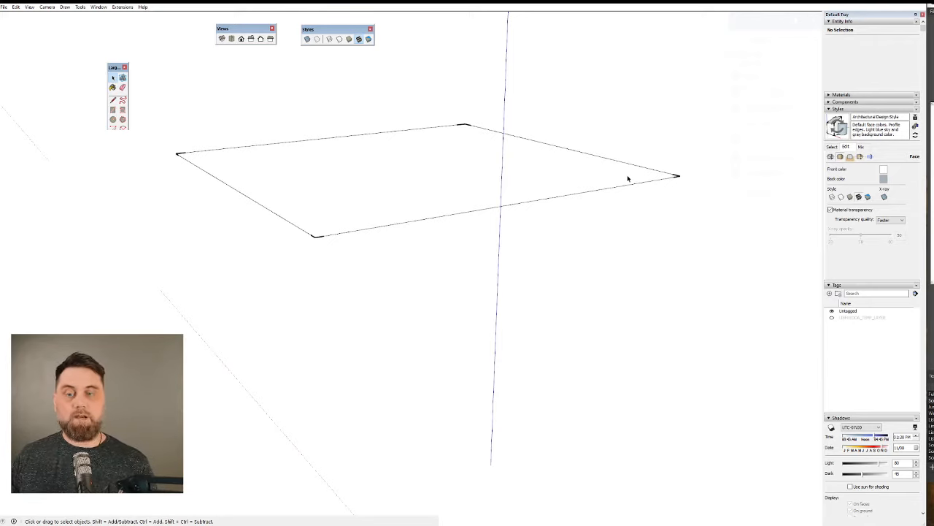
Move the outer corner of the raised edge loop very slightly down along the blue axis.
key("m")
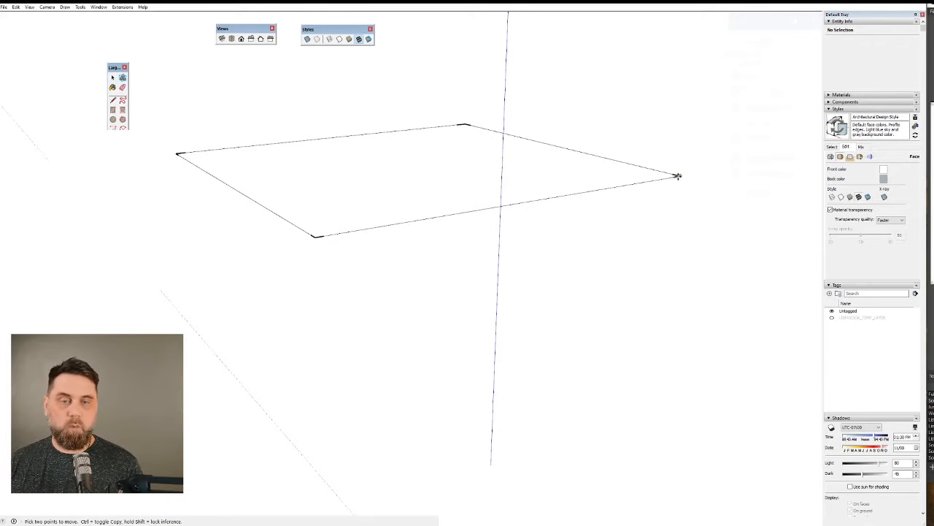
left_click(677, 180)
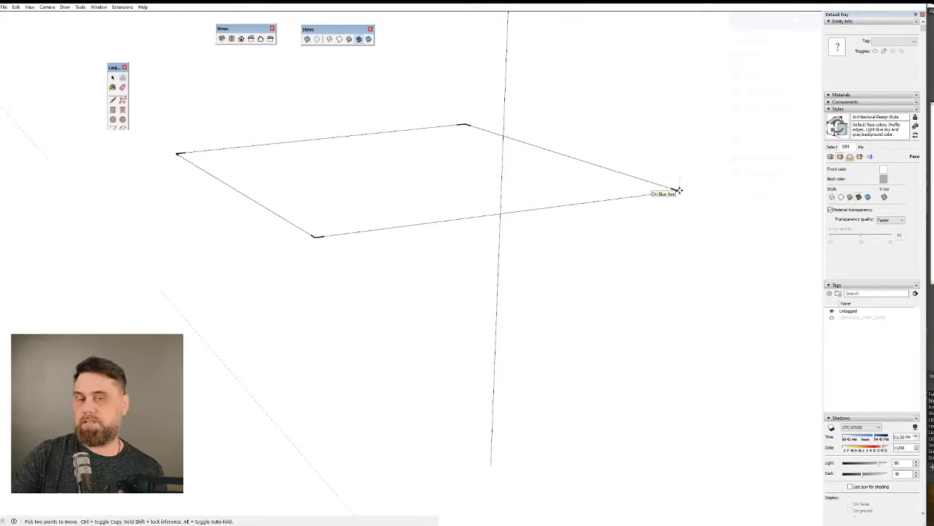
left_click(678, 190)
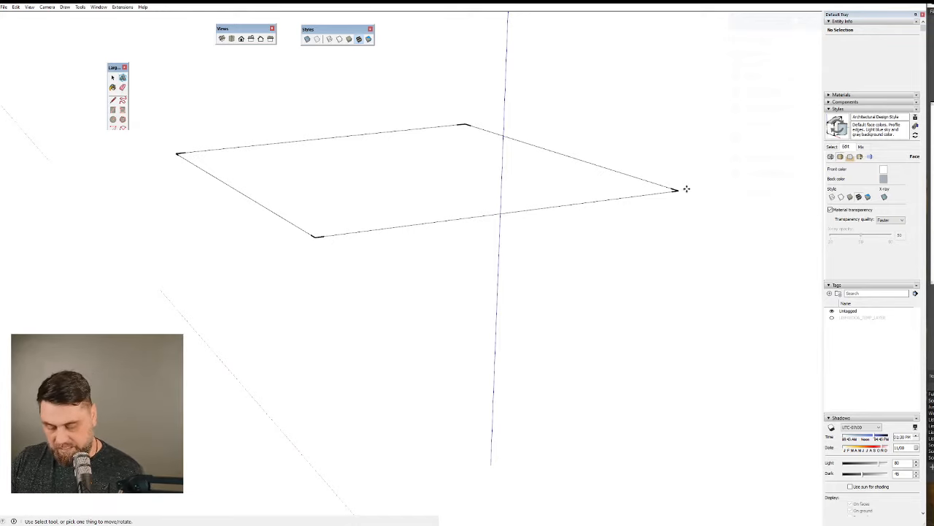
key("ctrl+z")
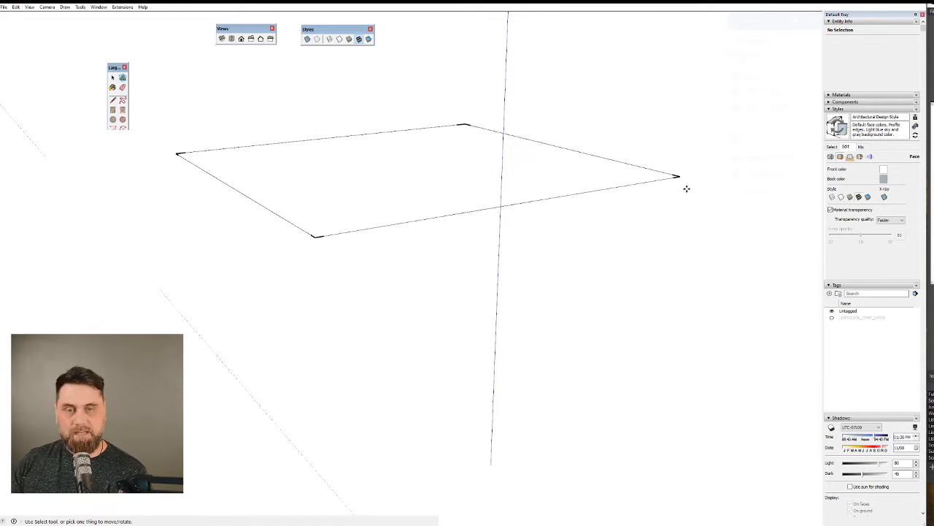
Try to form a face by retracing with Line the two edges that meet at the displaced corner.
mouse_move(686, 197)
middle_mouse_down()
mouse_move(684, 179)
mouse_move(640, 131)
mouse_move(592, 127)
mouse_move(530, 143)
mouse_move(458, 125)
mouse_move(569, 258)
mouse_move(552, 73)
middle_mouse_up()
key("l")
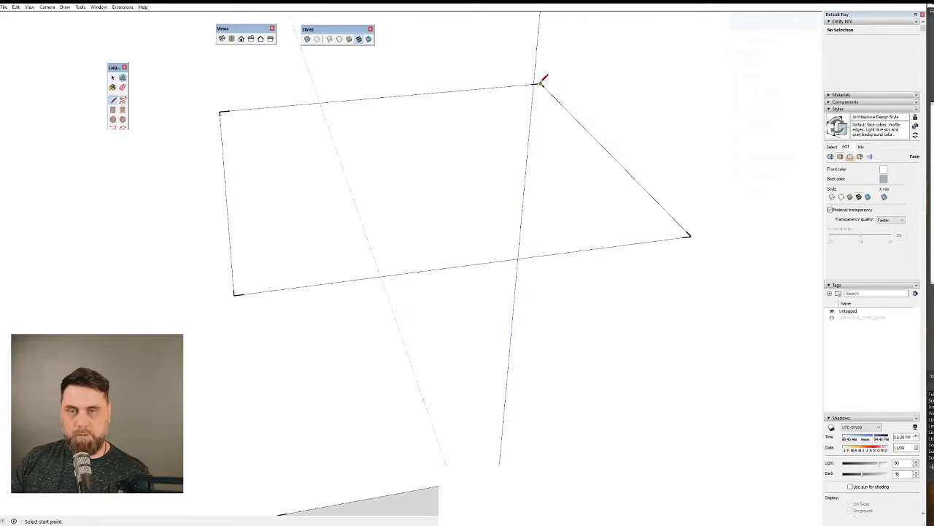
left_click(541, 85)
left_click(689, 235)
mouse_move(701, 241)
middle_mouse_down()
mouse_move(592, 185)
mouse_move(543, 104)
mouse_move(618, 81)
mouse_move(693, 202)
middle_mouse_up()
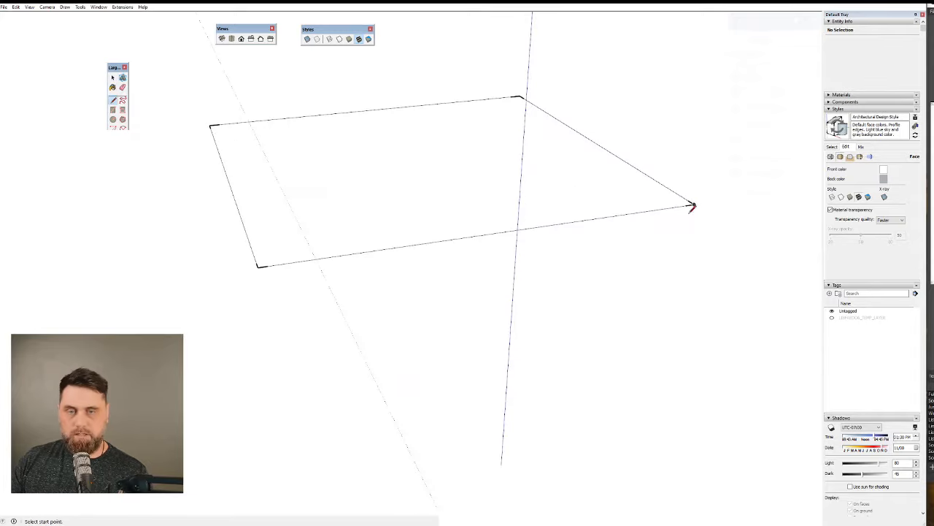
left_click(694, 204)
left_click(258, 267)
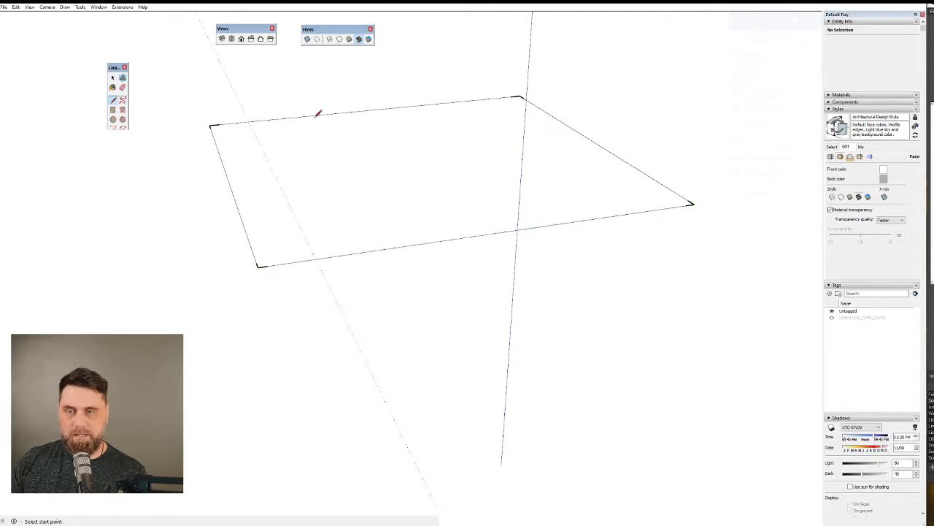
Examine the raised edge loop edge-on and from above, and check its displaced corner up close.
mouse_move(543, 206)
middle_mouse_down()
mouse_move(551, 170)
mouse_move(515, 102)
mouse_move(534, 223)
mouse_move(632, 211)
mouse_move(664, 219)
mouse_move(555, 171)
mouse_move(541, 146)
middle_mouse_up()
key("space")
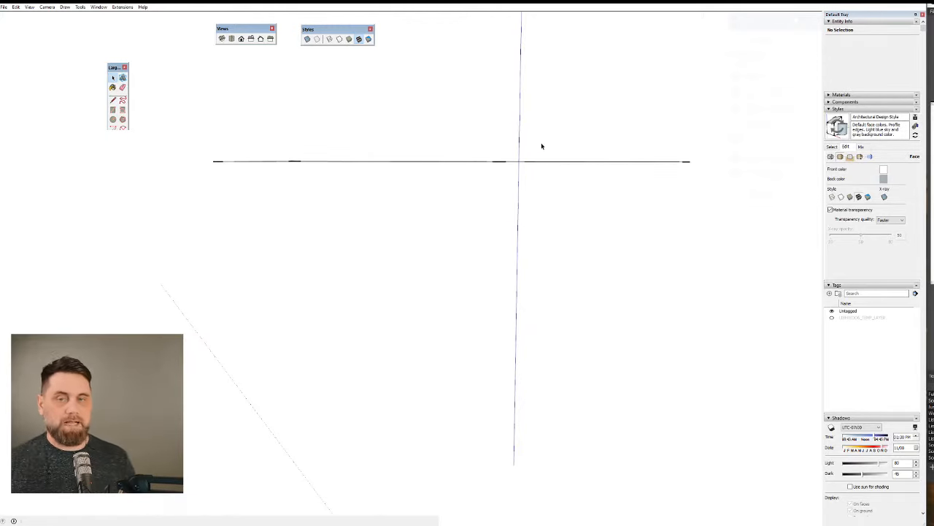
middle_click_drag(550, 217, 539, 228)
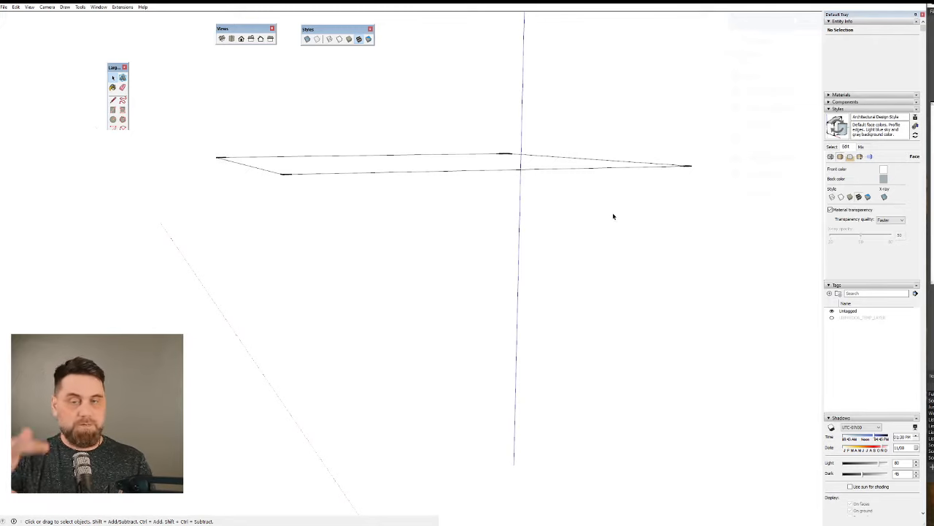
middle_click_drag(614, 216, 626, 376)
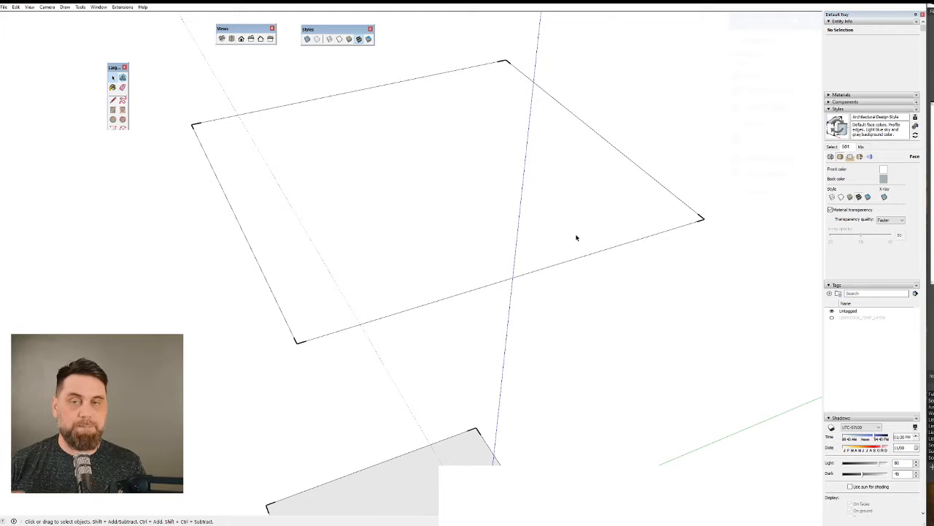
mouse_move(730, 220)
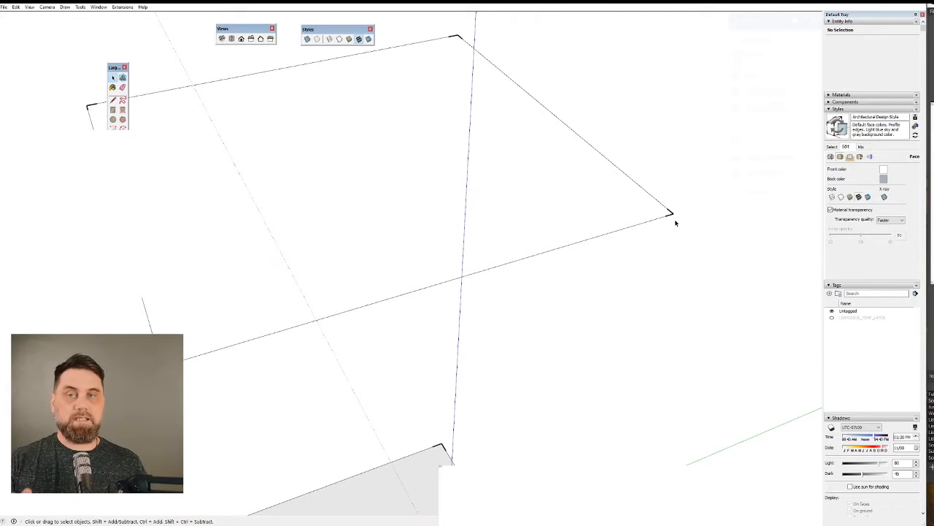
scroll(675, 223, "down", 3)
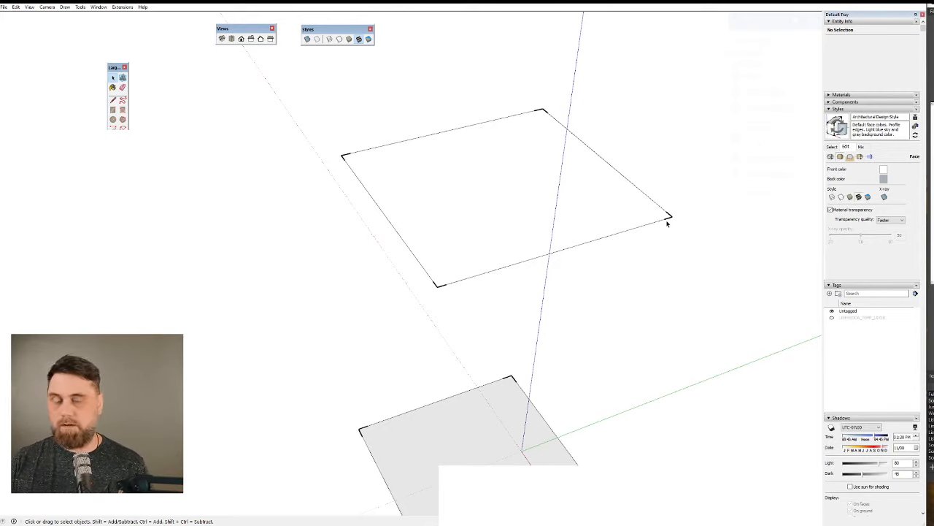
scroll(676, 223, "up", 3)
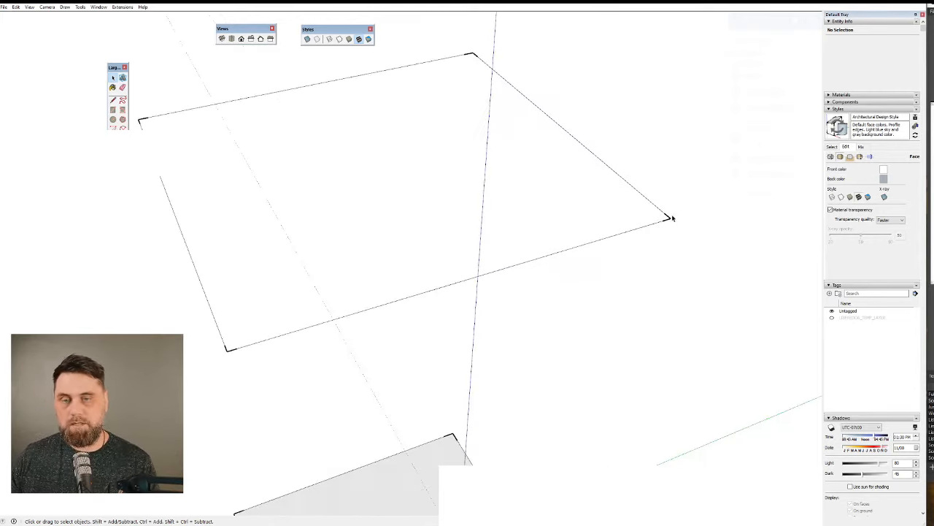
Delete the two edges meeting at the displaced corner and start a replacement line from the near open endpoint.
left_click_drag(706, 231, 668, 211)
middle_click_drag(668, 211, 519, 154)
scroll(518, 154, "down", 1)
key("l")
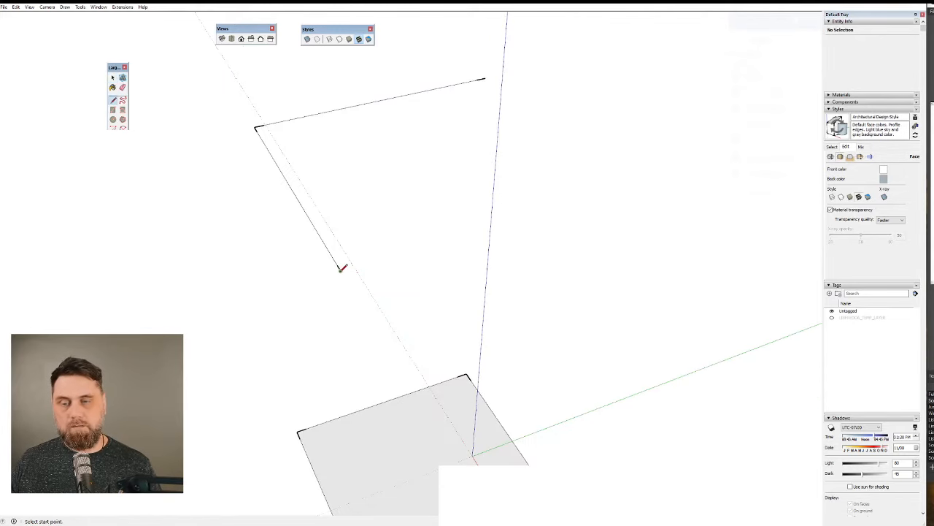
left_click(339, 270)
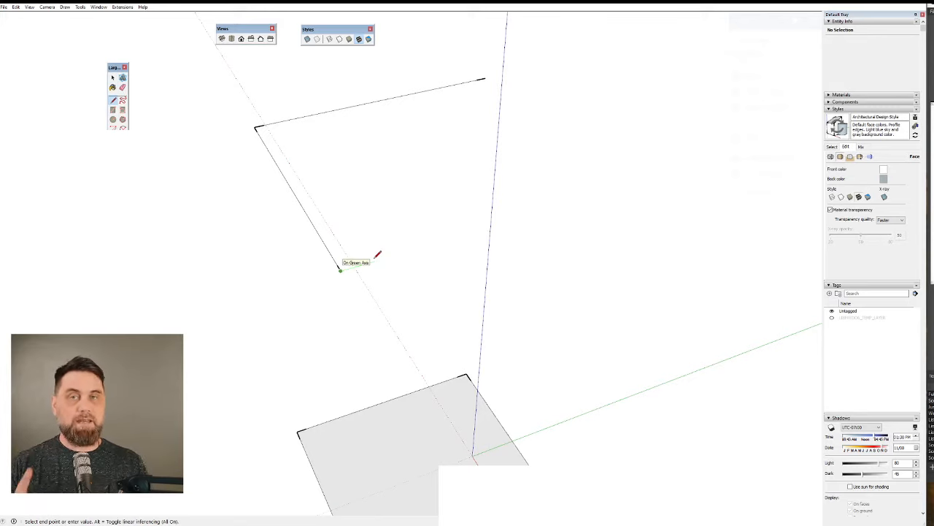
left_click(448, 255)
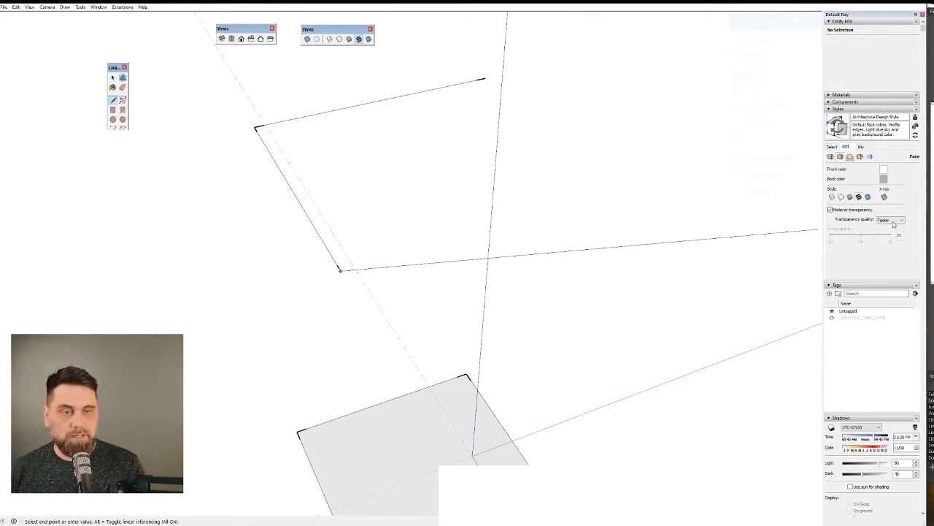
Set the face style to wireframe and the edge color to By axis.
left_click(898, 221)
left_click(834, 195)
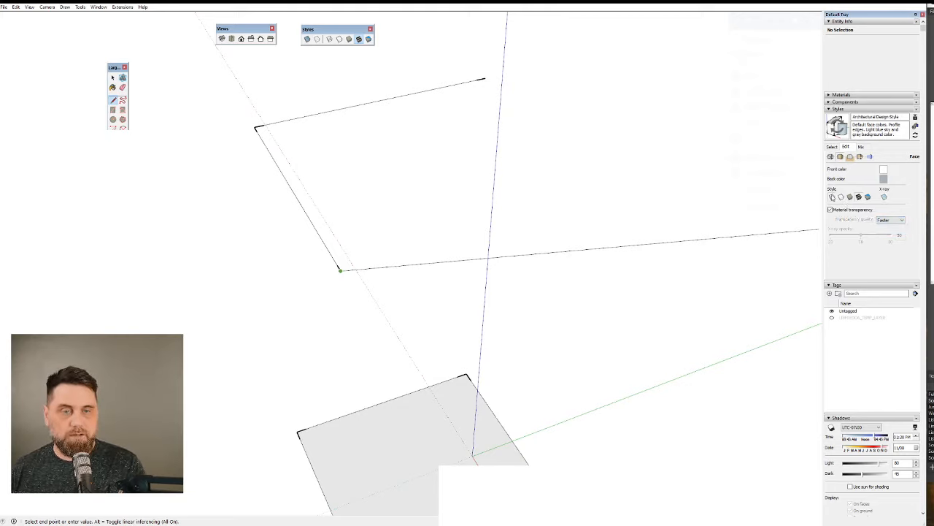
left_click(833, 196)
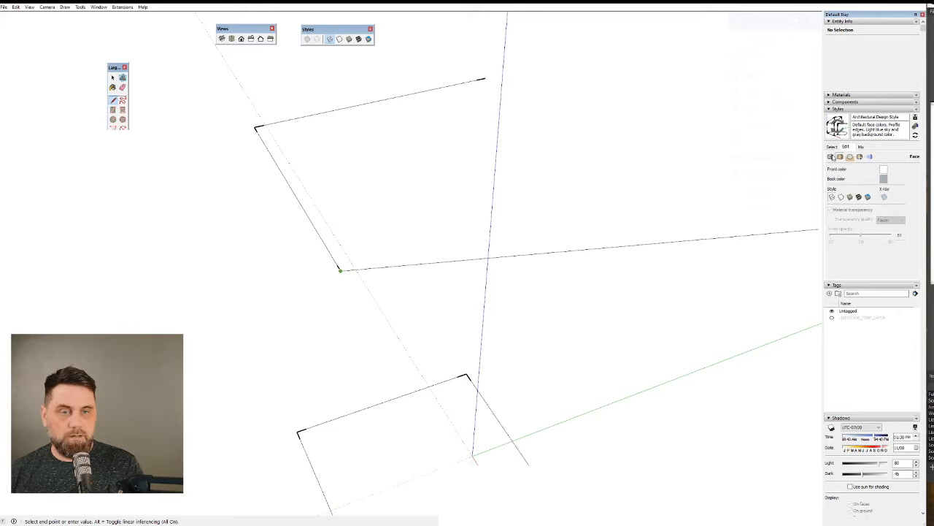
left_click(833, 157)
left_click(889, 249)
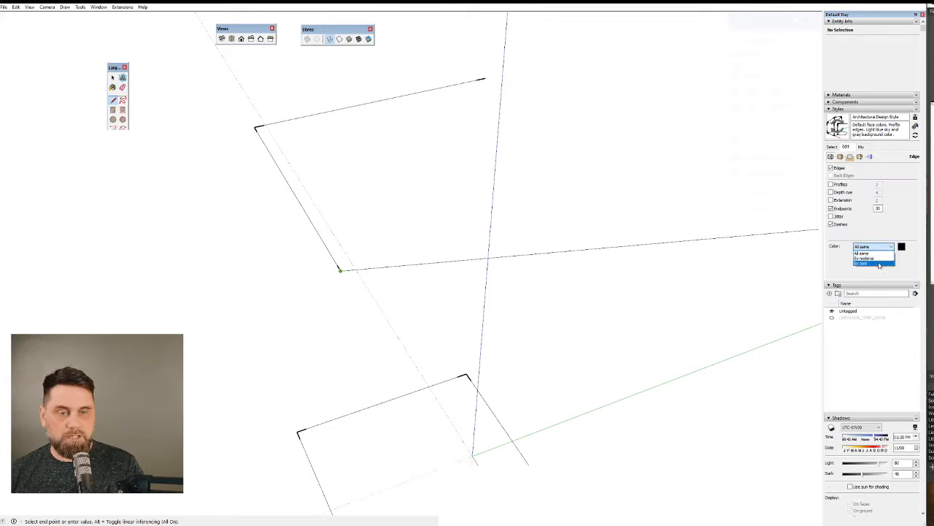
left_click(882, 262)
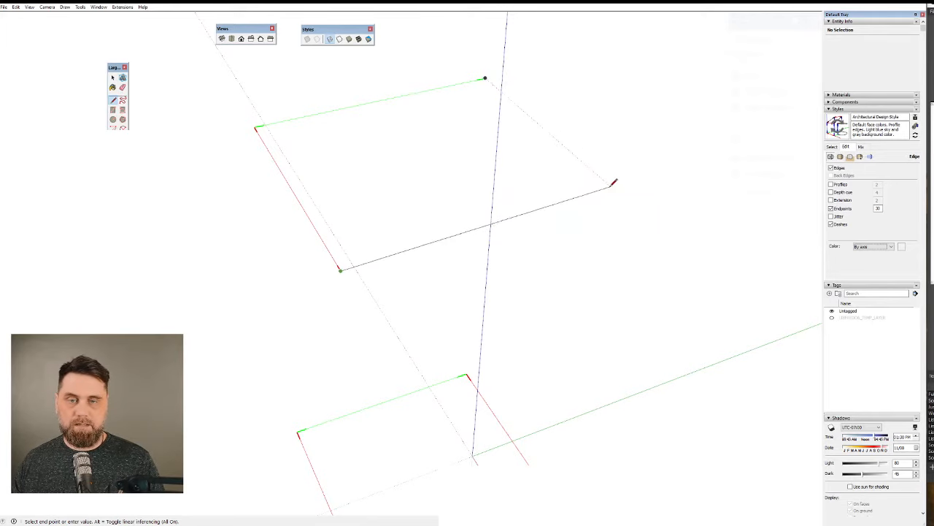
Close the raised outline with one line parallel to the green axis and one parallel to the red axis.
left_click(619, 192)
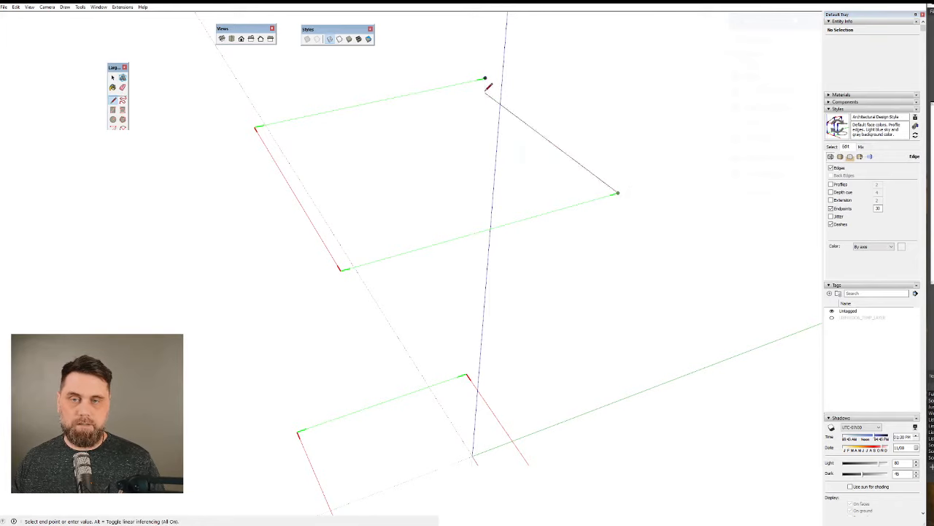
left_click(488, 78)
middle_click_drag(610, 224, 619, 256)
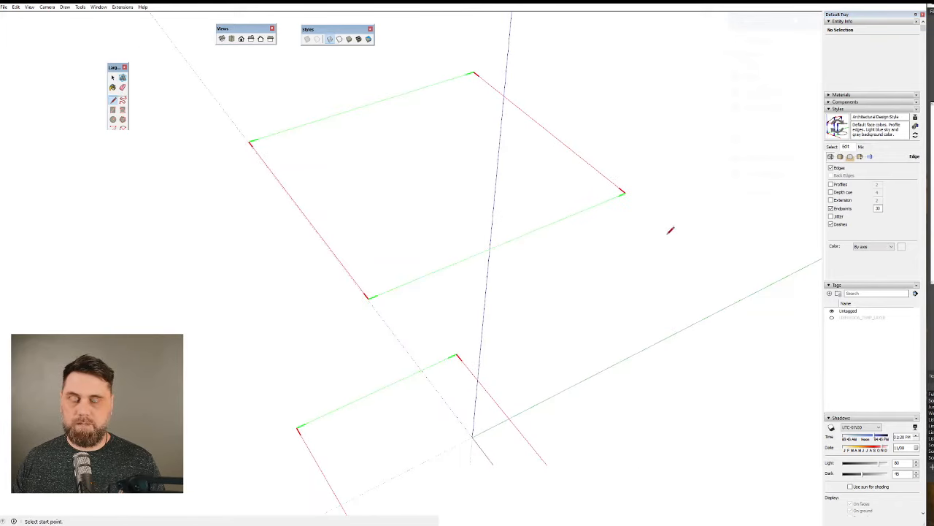
key("space")
scroll(565, 204, "up", 5)
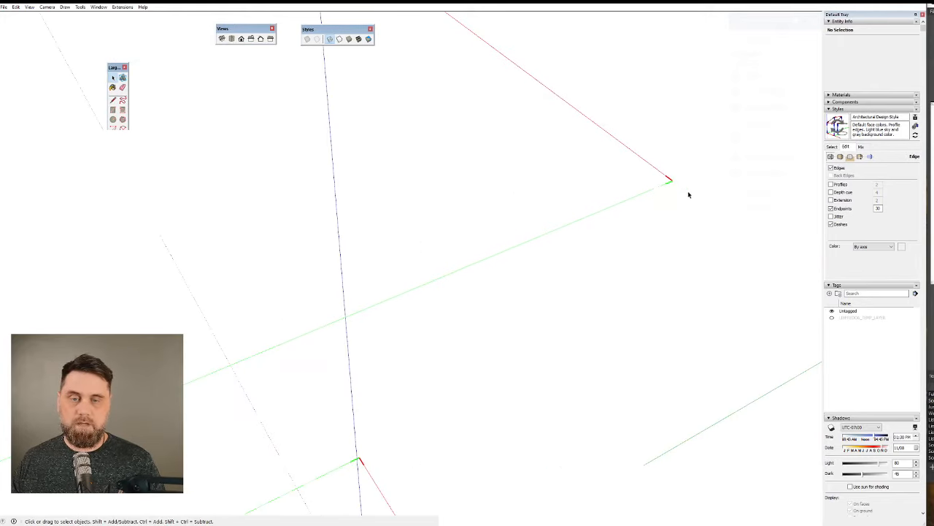
scroll(670, 204, "down", 5)
key("g")
key("space")
Delete the raised outline's two outer edges and redraw them from the far open endpoint, first along red, then green.
middle_click_drag(640, 242, 727, 227)
left_click_drag(706, 244, 620, 157)
key("l")
key("Delete")
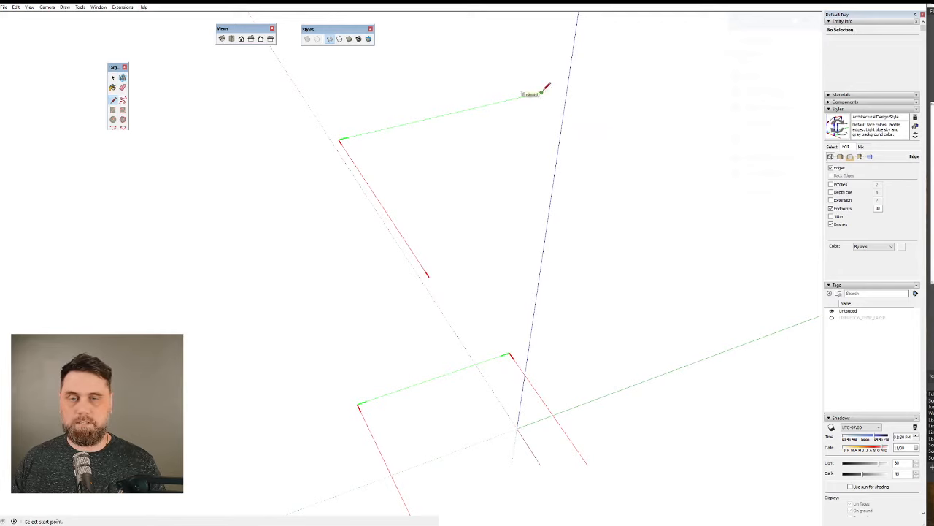
left_click(541, 94)
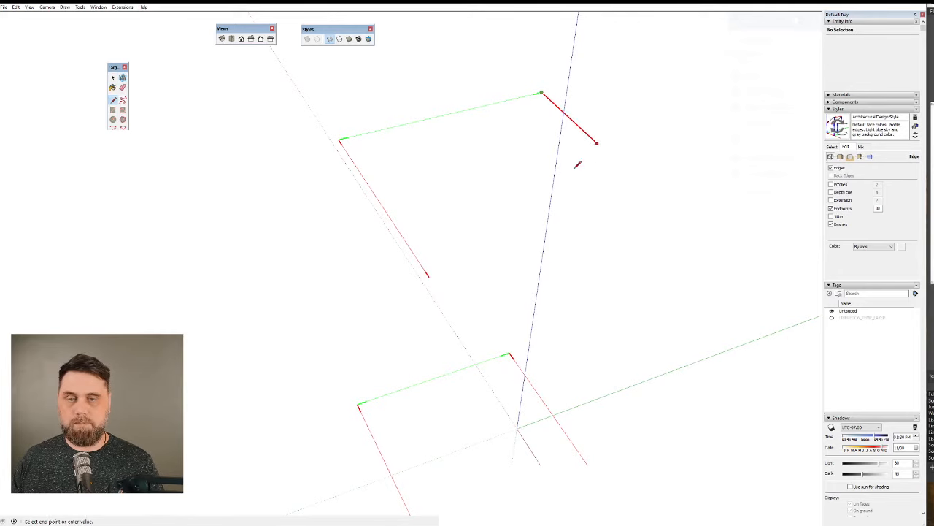
left_click(665, 205)
left_click(430, 275)
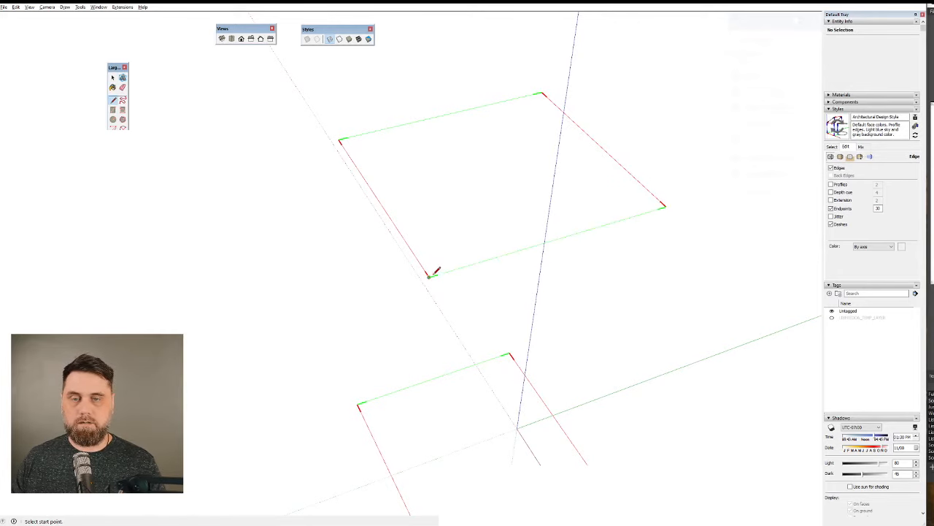
Delete the raised outline's two edges meeting at the left corner and redraw them from the near endpoint, first along red, then green.
middle_click_drag(438, 270, 581, 108)
key("space")
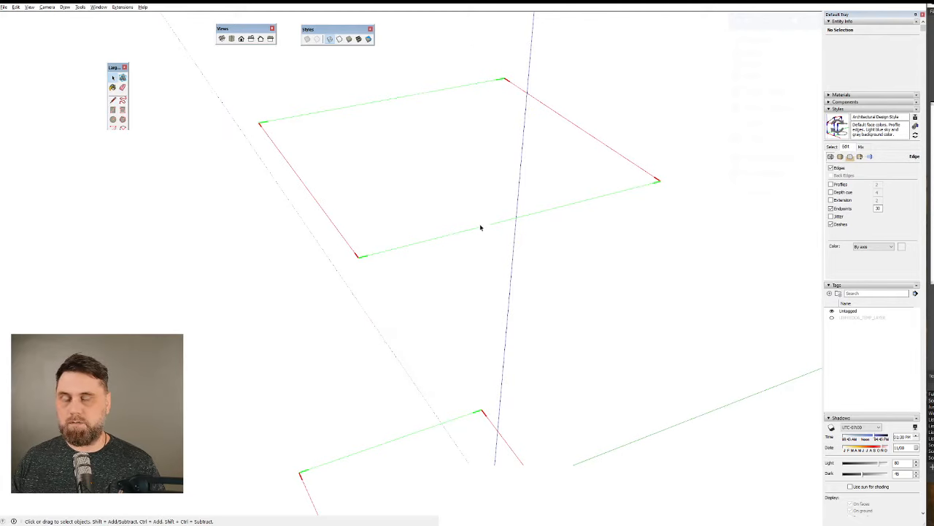
middle_click_drag(480, 230, 381, 202)
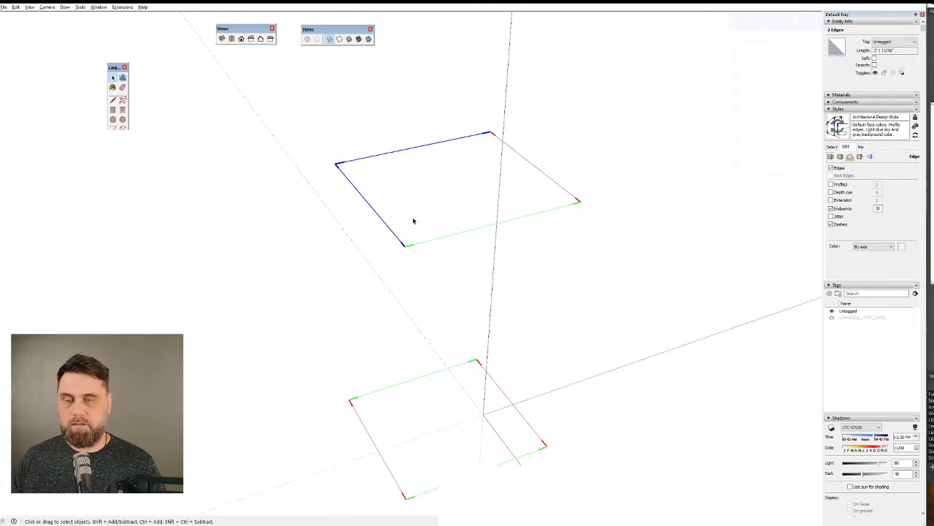
key("Delete")
key("l")
left_click(405, 246)
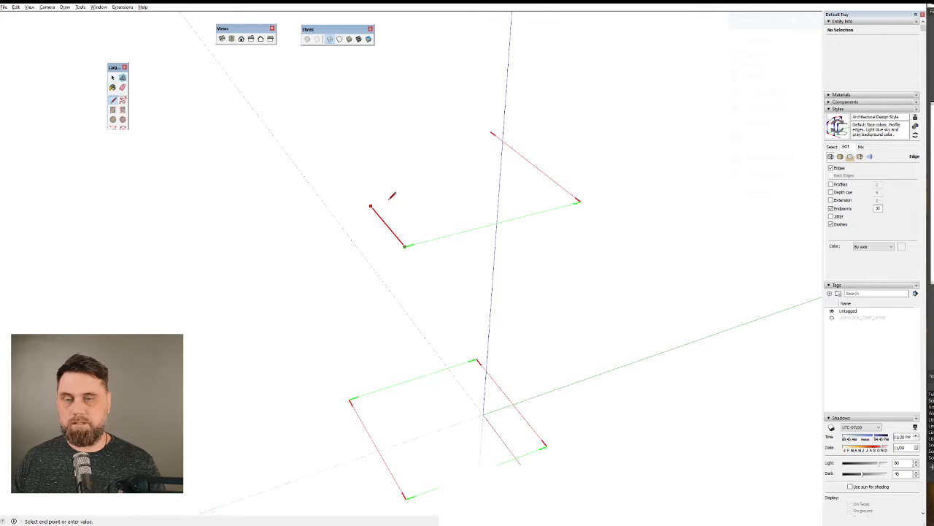
left_click(335, 165)
left_click(491, 131)
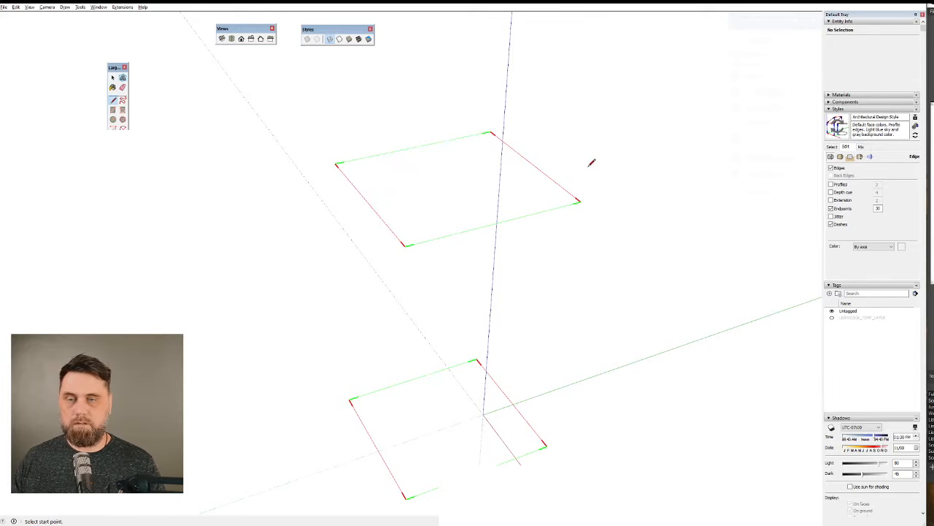
Select all four edges of the raised outline and examine their alignment from several angles.
middle_click_drag(577, 202, 554, 58)
key("space")
middle_click_drag(451, 149, 435, 208)
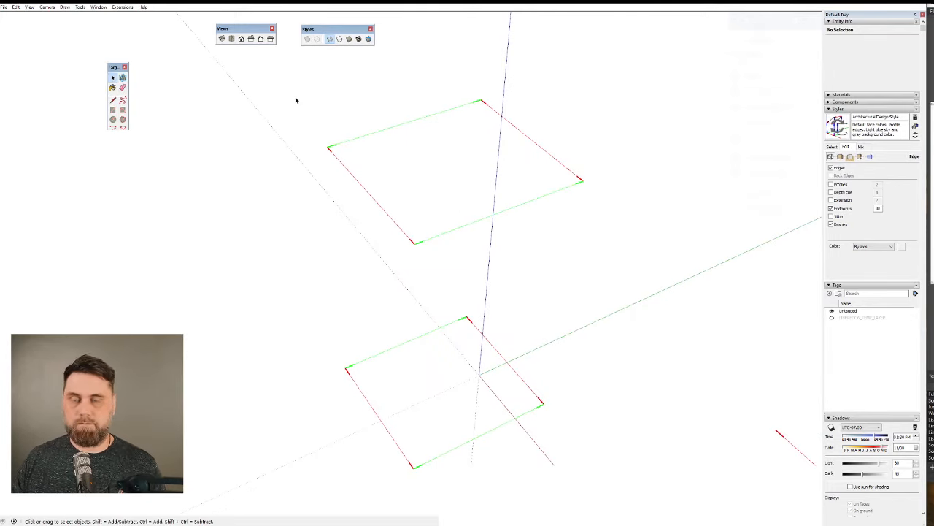
left_click_drag(296, 97, 621, 256)
middle_click_drag(533, 160, 480, 212)
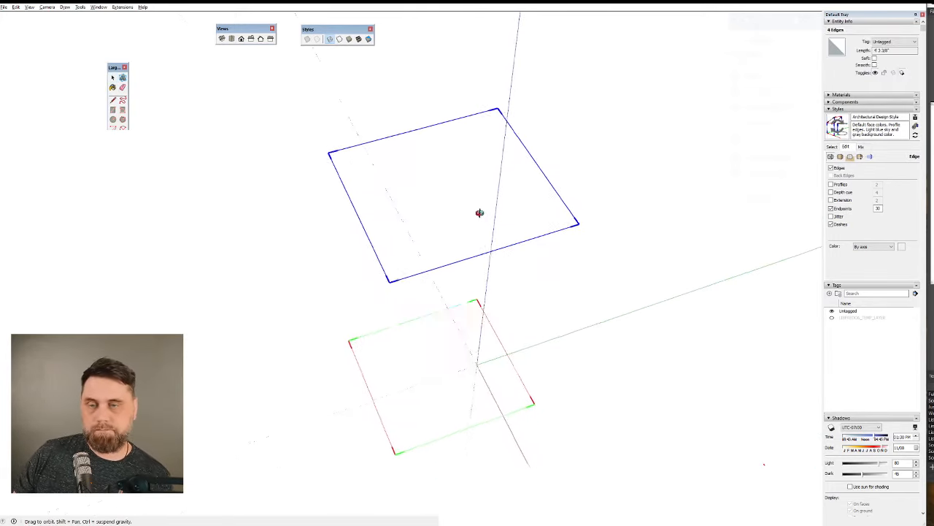
scroll(526, 186, "up", 3)
scroll(555, 197, "down", 3)
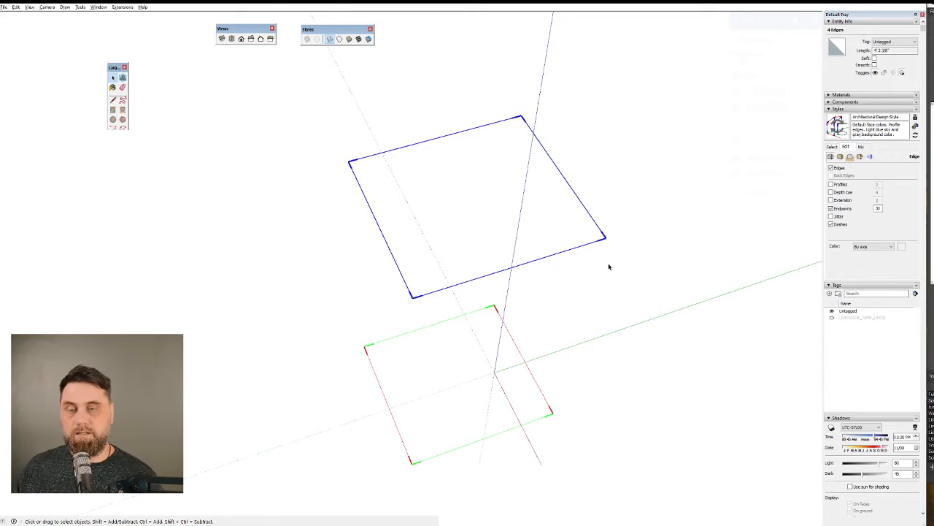
middle_click_drag(609, 265, 562, 133)
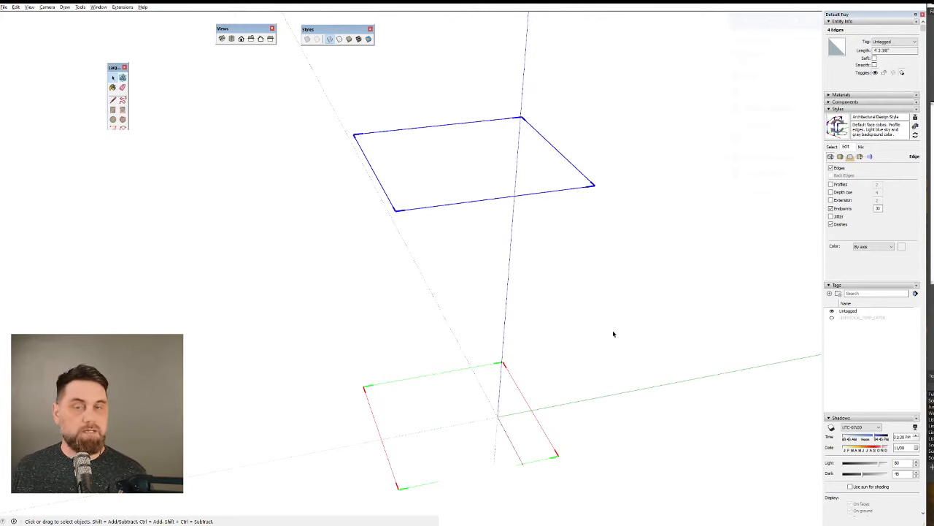
Inspect the raised outline's corner vertices with Vertex Tools and select the face inside the outline.
key("v")
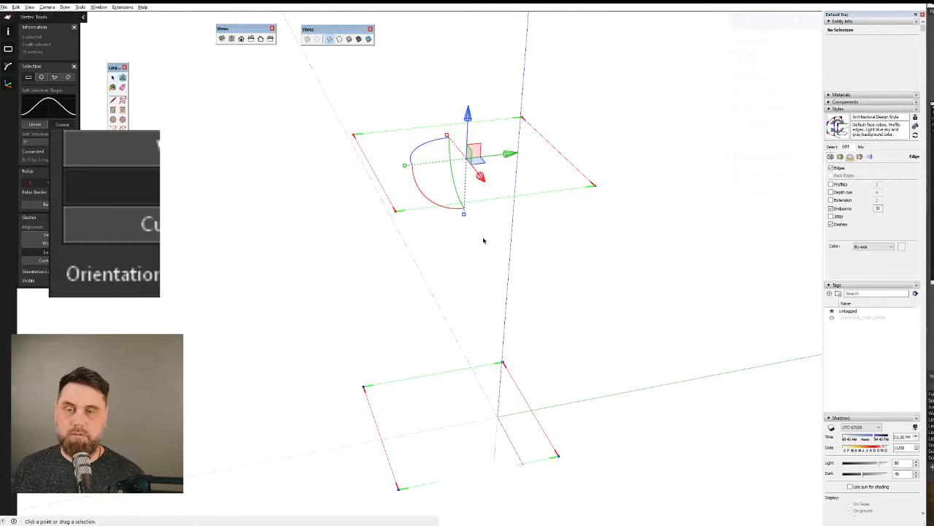
middle_click_drag(484, 240, 482, 208)
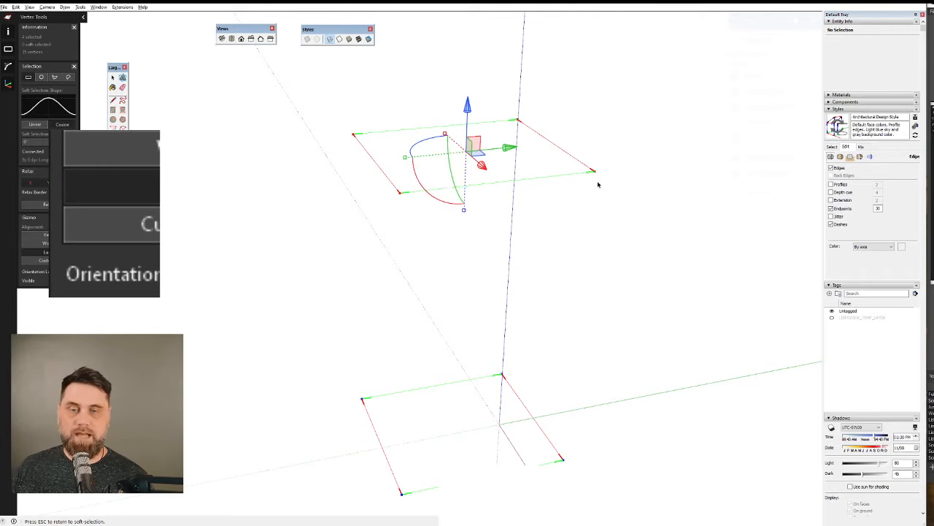
key("l")
key("space")
left_click(445, 161)
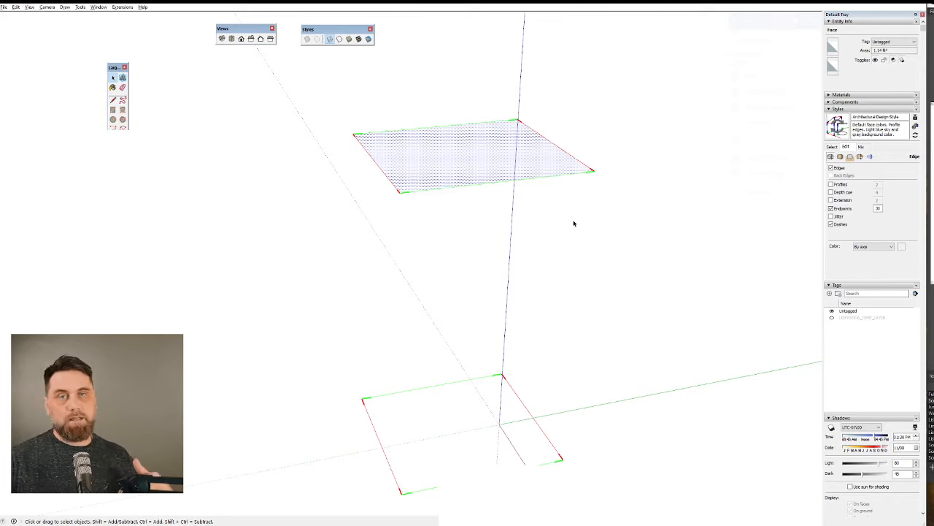
mouse_move(454, 350)
middle_mouse_down()
mouse_move(511, 329)
mouse_move(461, 325)
mouse_move(294, 228)
middle_mouse_up()
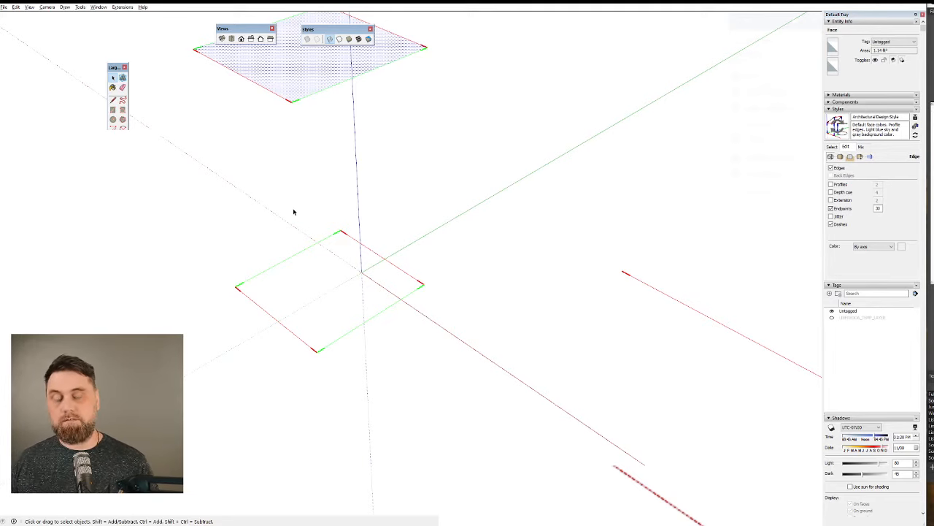
Draw an upright four-sided outline beside the lower square, with an off-axis base, two sides parallel to blue, and a closing top edge.
mouse_move(532, 313)
middle_mouse_down()
mouse_move(639, 290)
mouse_move(479, 268)
middle_mouse_up()
key("l")
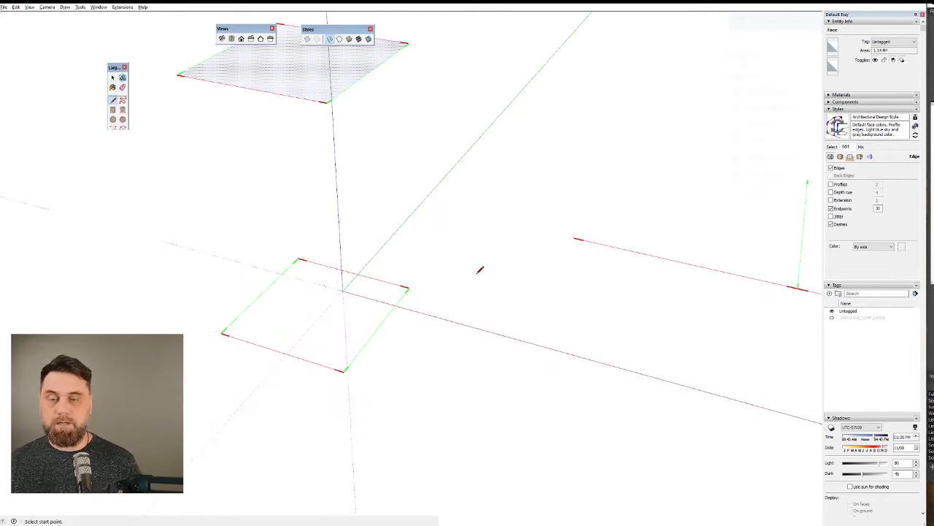
left_click(474, 247)
left_click(512, 319)
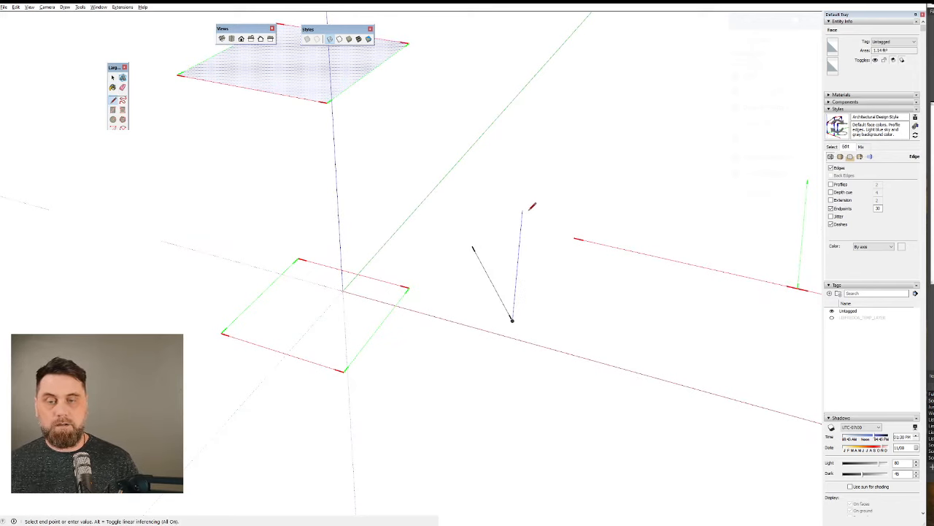
left_click(522, 212)
key("Escape")
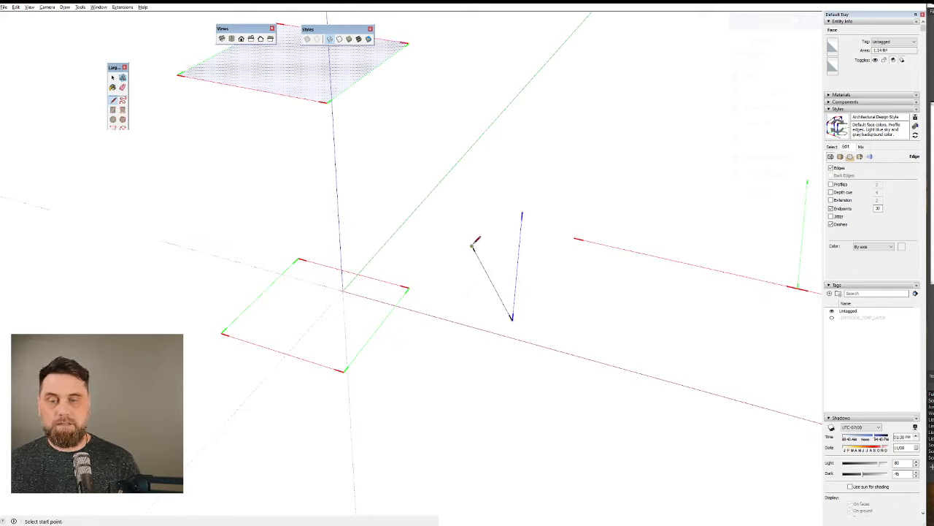
left_click(473, 247)
left_click(477, 146)
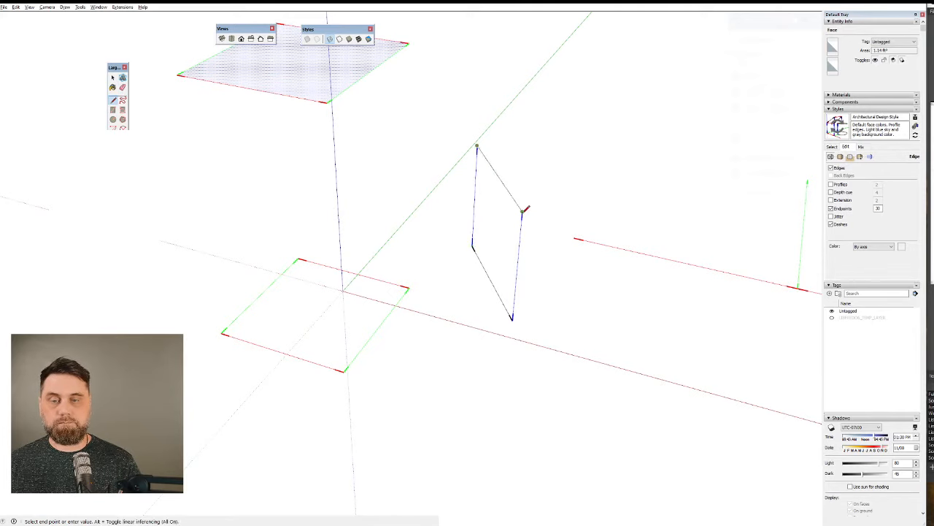
left_click(523, 212)
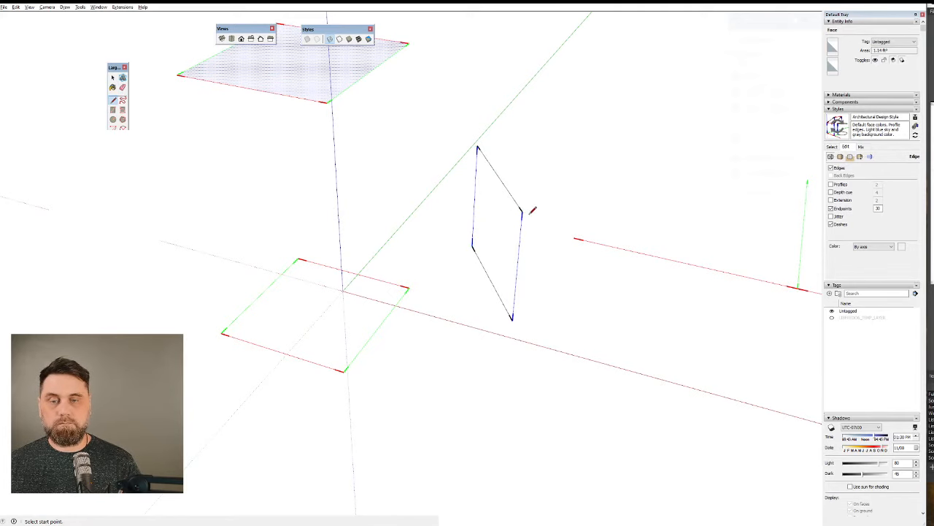
Select edges of the upright outline and examine its angled plane from several sides.
middle_click_drag(495, 265, 657, 208)
left_click(483, 254)
middle_click_drag(464, 289, 431, 312)
left_click_drag(552, 308, 529, 271)
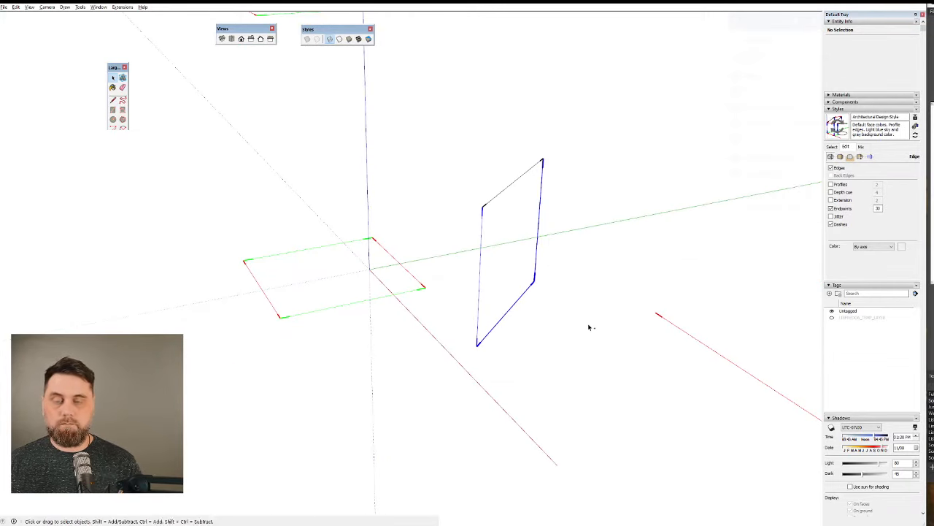
key("c")
middle_click_drag(573, 335, 319, 375)
key("space")
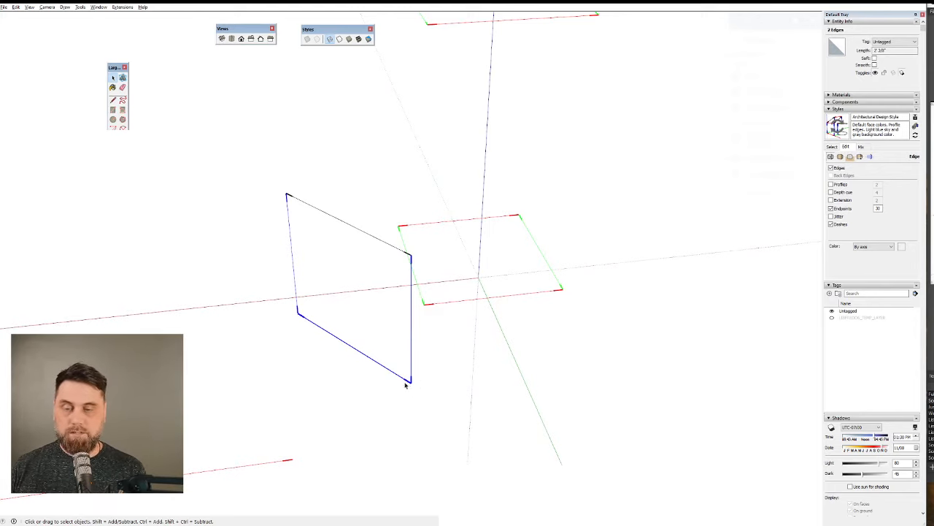
middle_click_drag(406, 387, 468, 249)
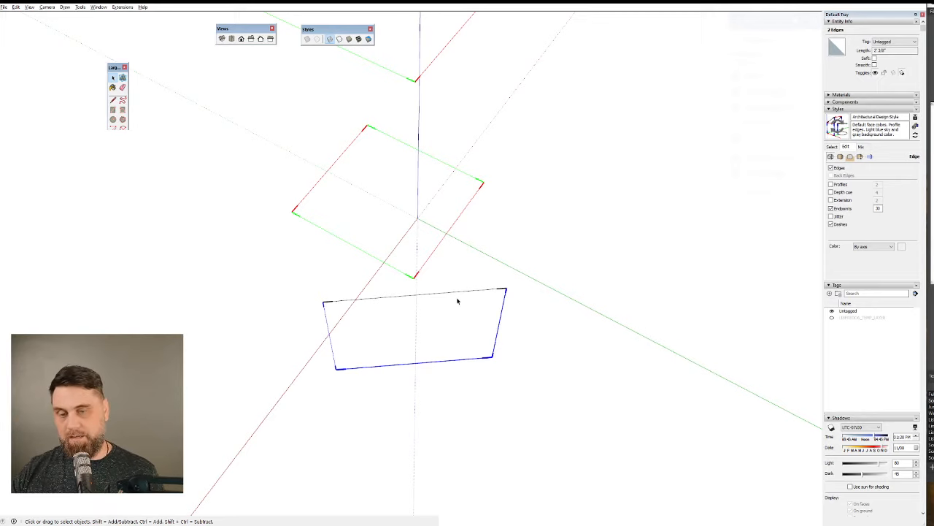
mouse_move(497, 391)
middle_mouse_down()
mouse_move(457, 430)
mouse_move(273, 323)
middle_mouse_up()
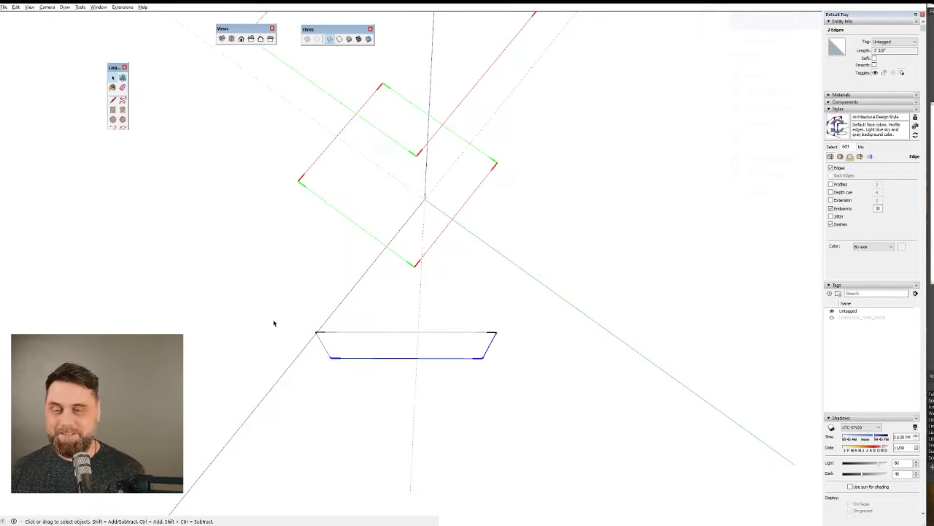
Delete the upright off-axis outline and bring the box and the warped outline beside it into view.
middle_click_drag(509, 359, 464, 292)
key("space")
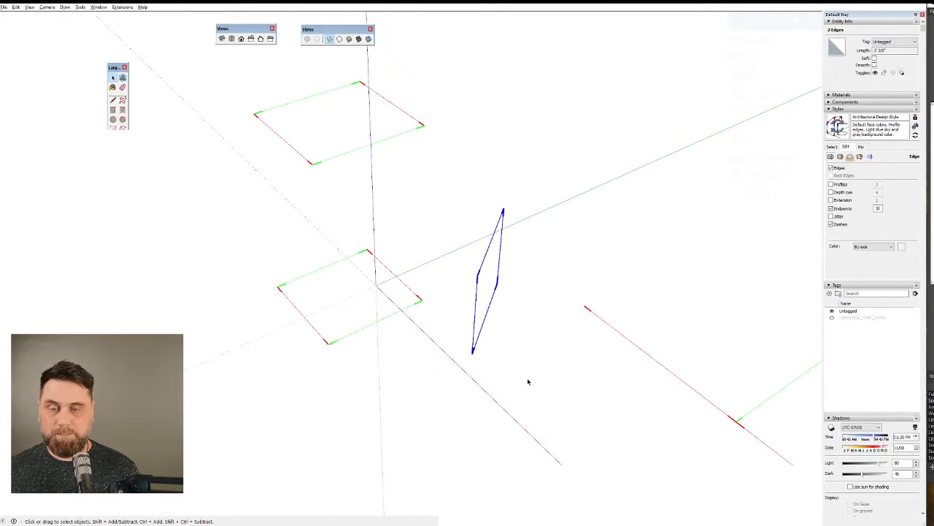
key("Delete")
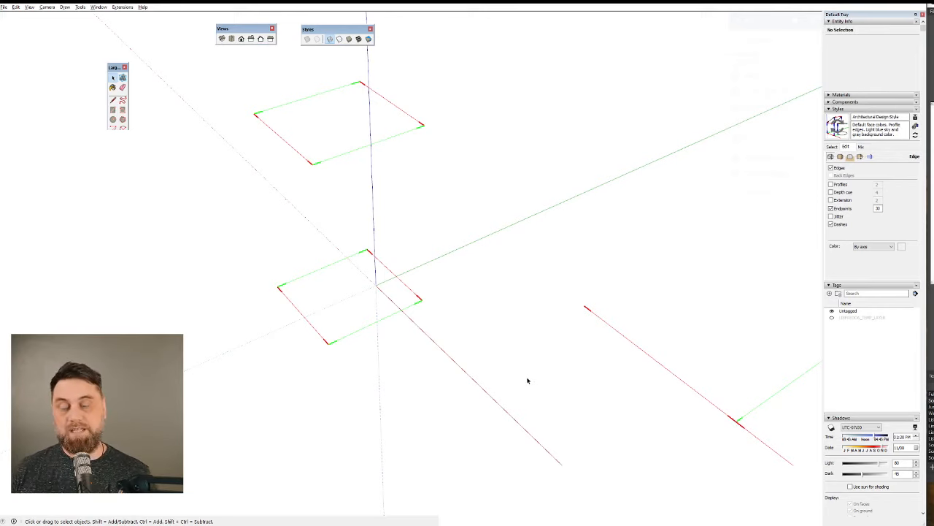
middle_click_drag(527, 386, 758, 314)
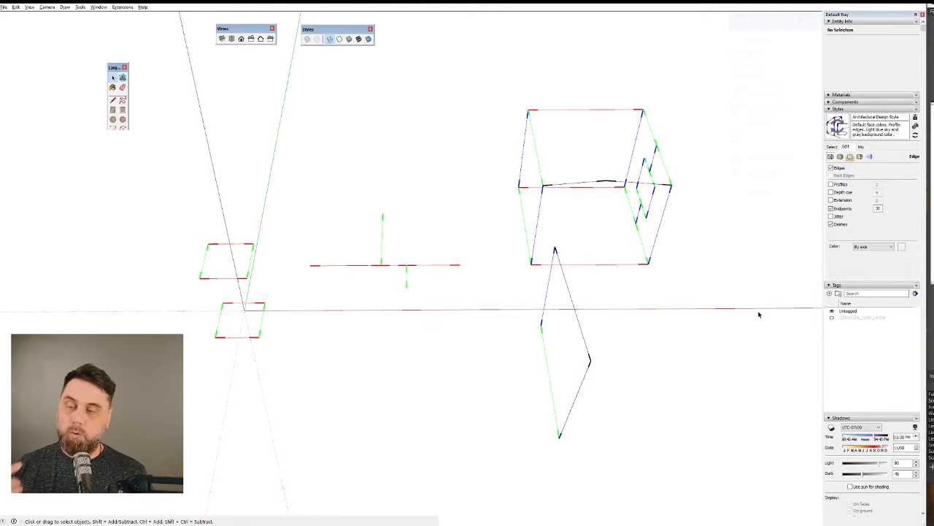
middle_click_drag(759, 315, 509, 466)
scroll(287, 329, "up", 3)
scroll(510, 465, "down", 1)
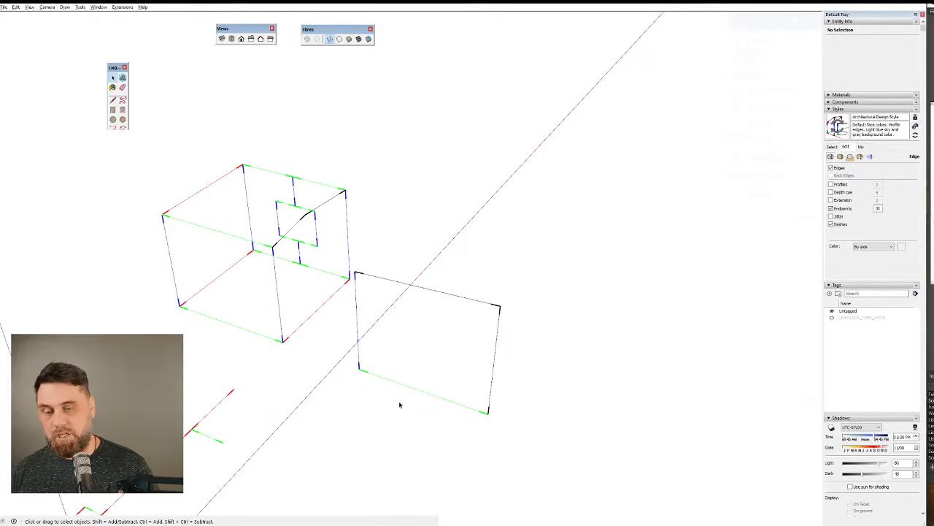
Set the face style to shaded with textures and undo the deletion of the upright off-axis outline.
left_click(357, 40)
mouse_move(674, 200)
middle_mouse_down()
mouse_move(615, 206)
mouse_move(396, 323)
mouse_move(285, 262)
mouse_move(388, 227)
mouse_move(475, 215)
middle_mouse_up()
key("ctrl+z")
scroll(240, 240, "up", 6)
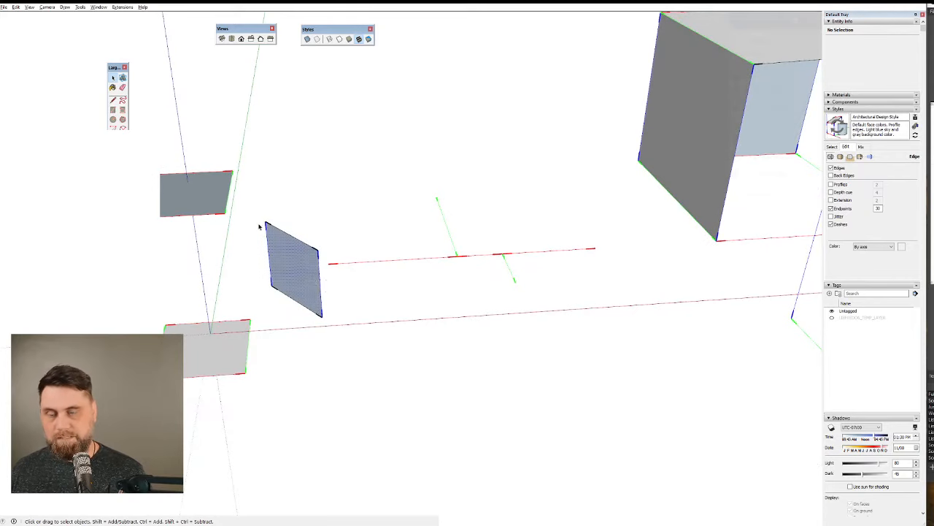
Select the upright off-axis face and the raised face in turn to check them.
left_click(282, 270)
left_click(178, 184)
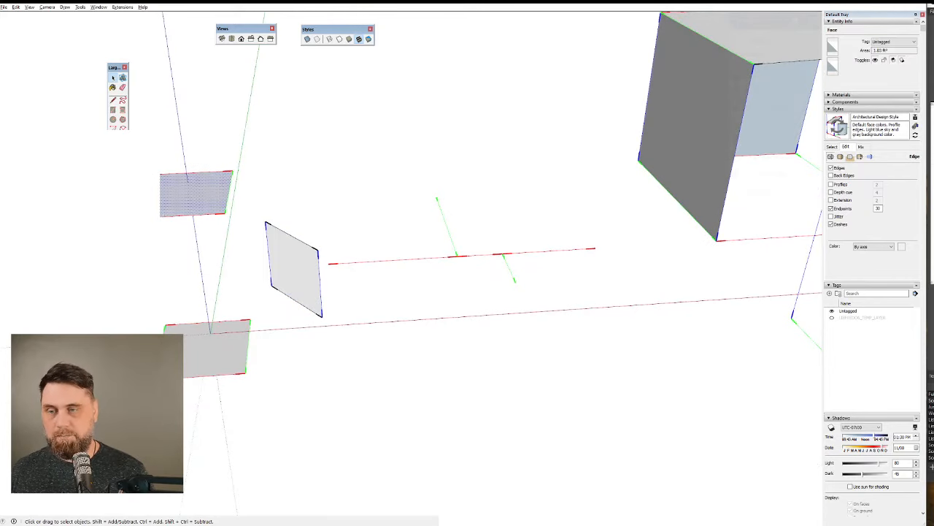
middle_click_drag(226, 261, 481, 411)
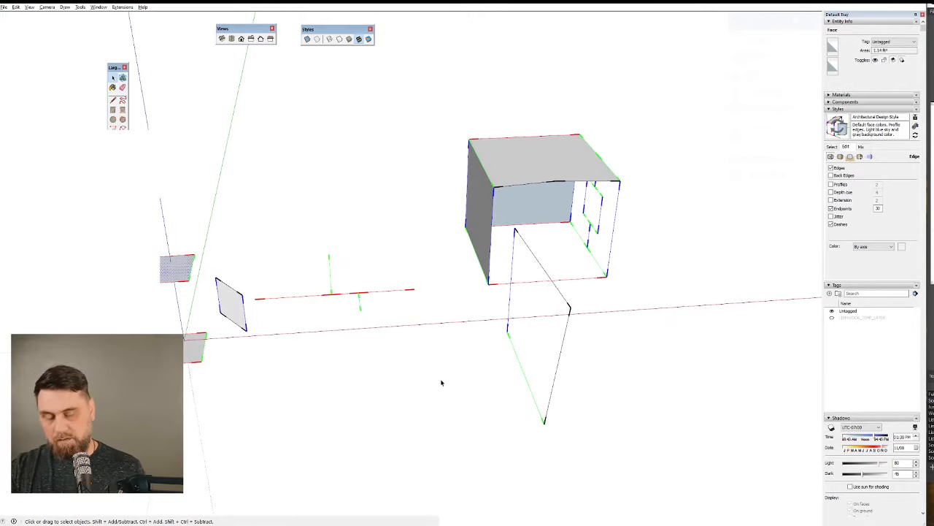
Draw a diagonal across the warped outline from its blue side's upper corner to the opposite lower corner and examine the resulting triangles.
mouse_move(535, 401)
middle_mouse_down()
mouse_move(739, 386)
mouse_move(559, 440)
mouse_move(445, 428)
mouse_move(576, 211)
mouse_move(657, 303)
middle_mouse_up()
scroll(585, 229, "up", 2)
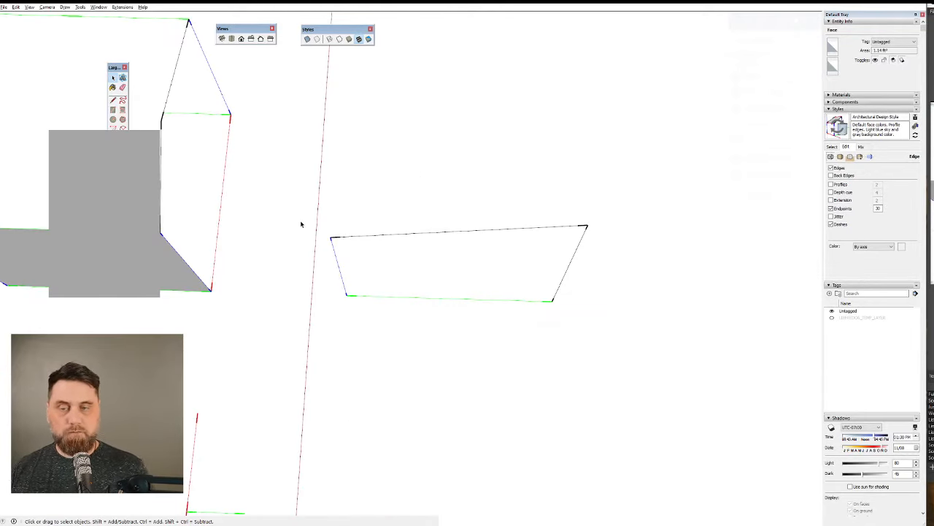
mouse_move(425, 274)
middle_mouse_down()
mouse_move(468, 109)
mouse_move(464, 117)
middle_mouse_up()
mouse_move(522, 249)
middle_mouse_down()
mouse_move(521, 328)
mouse_move(612, 248)
middle_mouse_up()
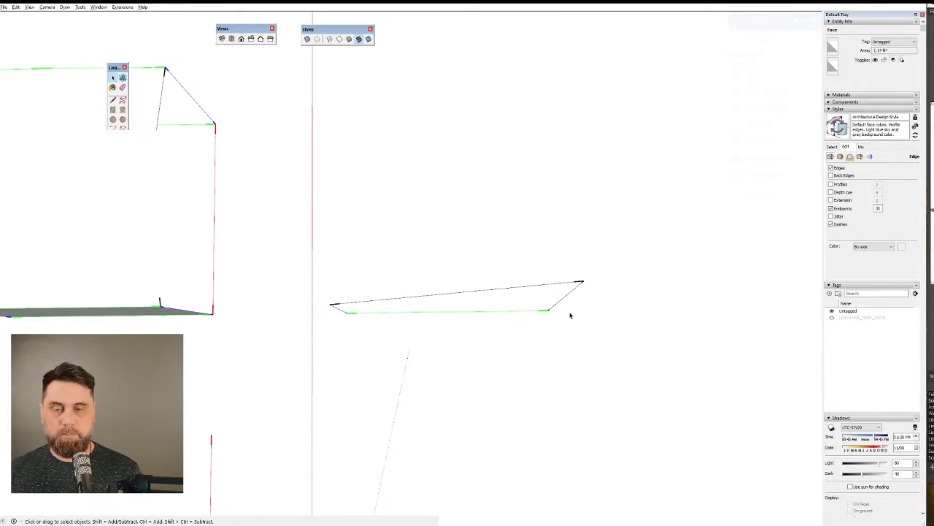
middle_click_drag(570, 315, 555, 306)
key("l")
left_click(329, 292)
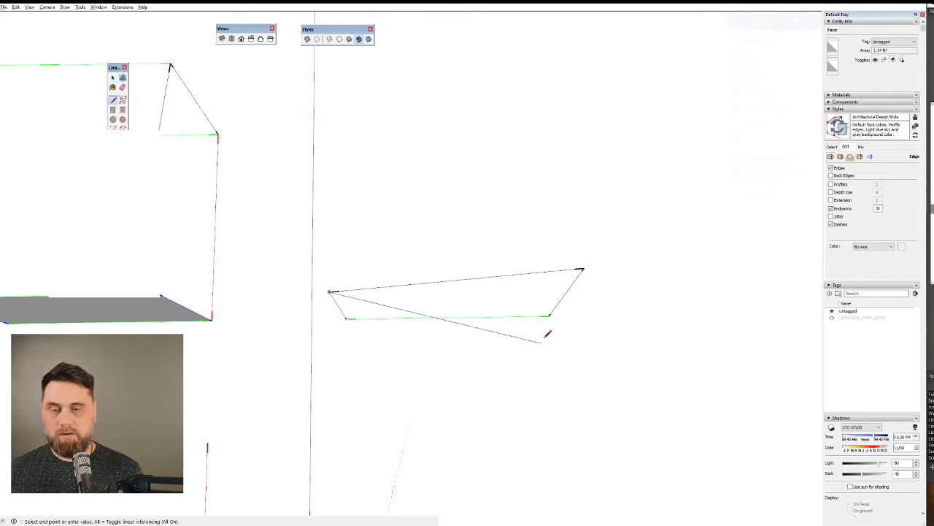
left_click(549, 316)
mouse_move(549, 316)
middle_mouse_down()
mouse_move(457, 28)
mouse_move(58, 56)
mouse_move(549, 57)
mouse_move(580, 47)
middle_mouse_up()
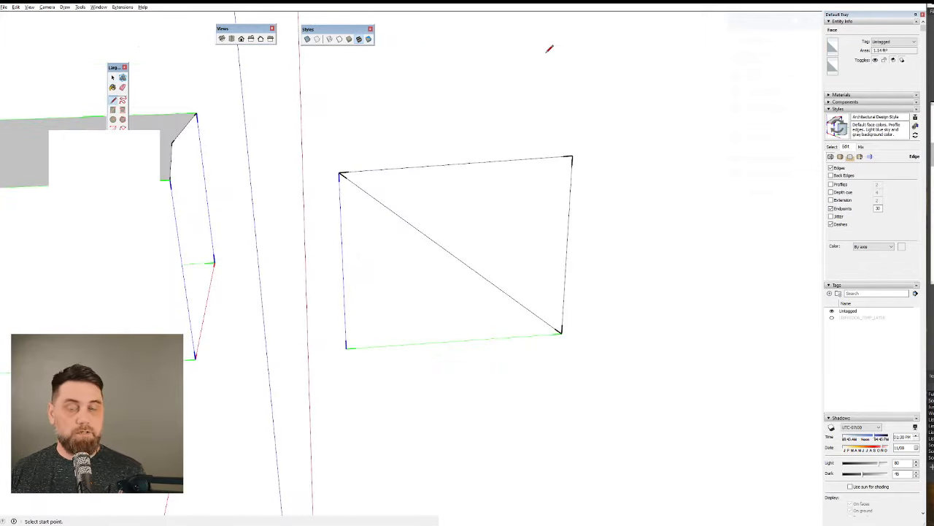
middle_click_drag(532, 219, 458, 379)
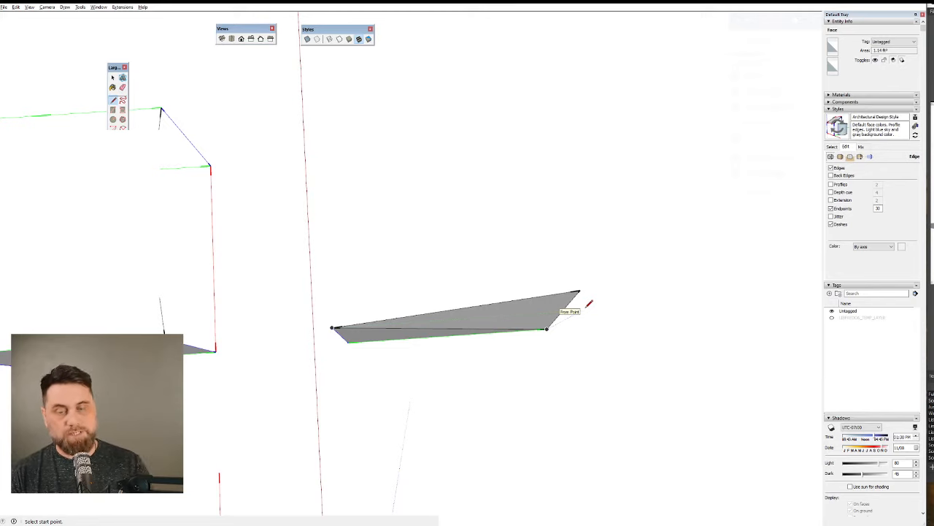
middle_click_drag(590, 302, 579, 54)
Replace the warped outline's diagonal with one from its upper far corner to the opposite lower corner at the blue side.
key("space")
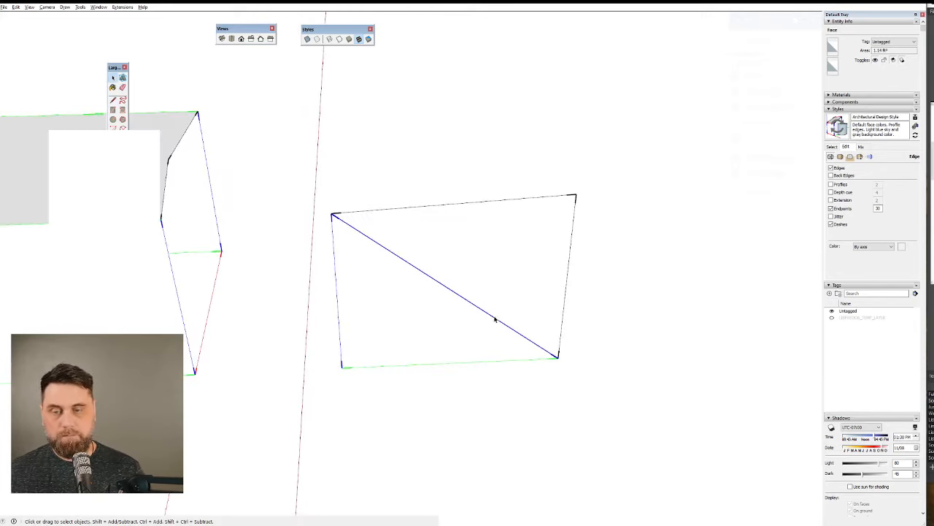
key("Delete")
key("l")
left_click(576, 195)
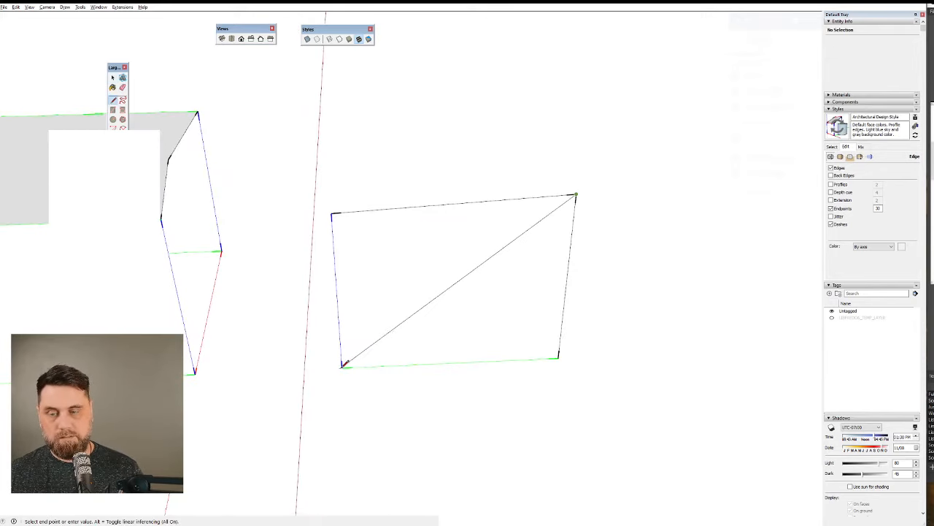
left_click(343, 363)
key("space")
Select each of the warped outline's two triangular faces in turn to check them from a low angle.
middle_click_drag(532, 327, 482, 359)
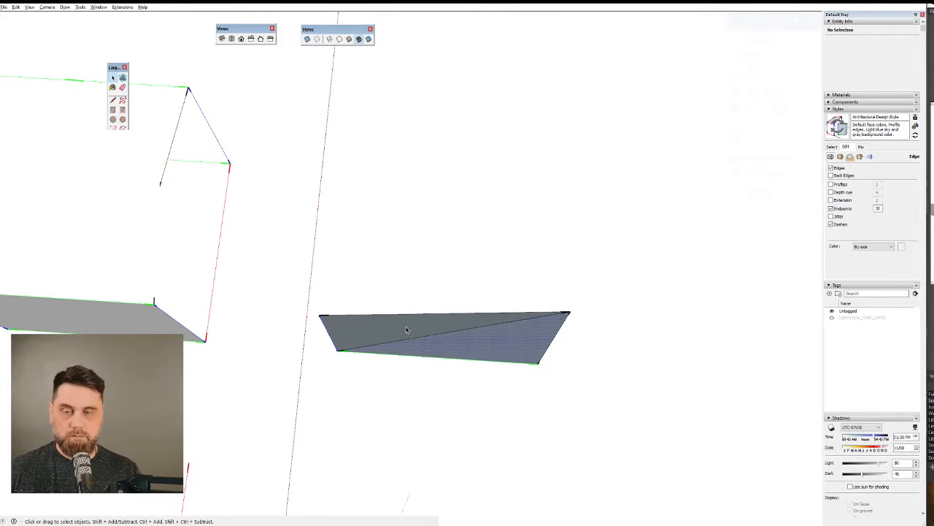
left_click(442, 329)
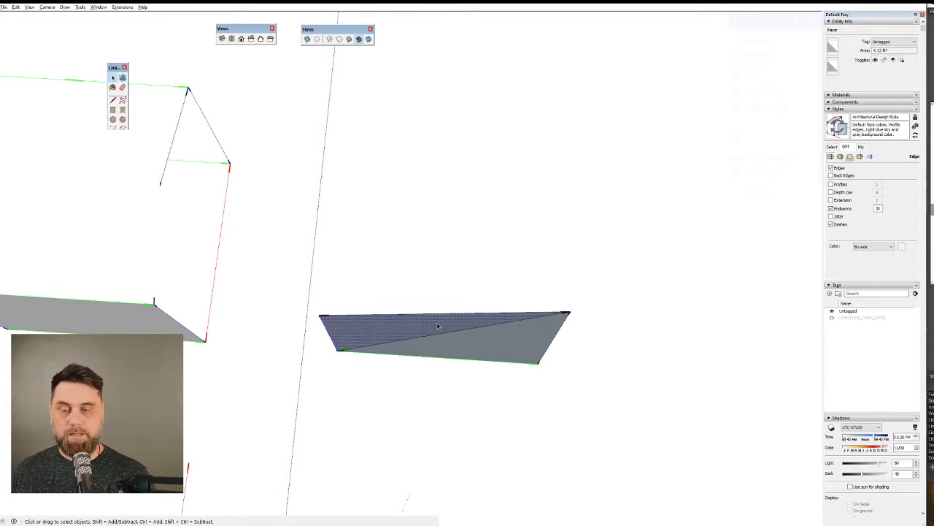
key("shift+f")
left_click(479, 352)
key("f")
middle_click(487, 324)
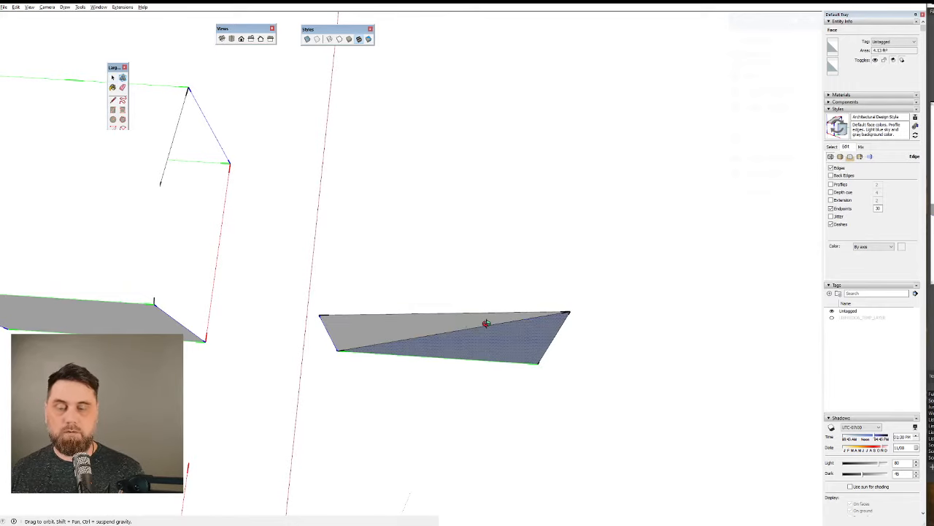
key("shift+f")
Delete the current diagonal and draw the opposite one, ending at the upper corner of the outline's blue side.
middle_click_drag(498, 331, 483, 292)
key("space")
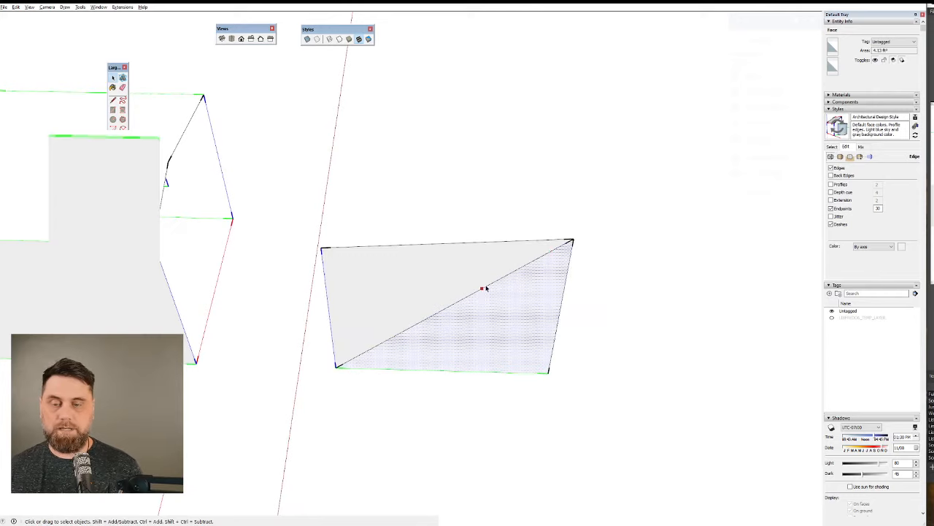
left_click(486, 289)
key("Delete")
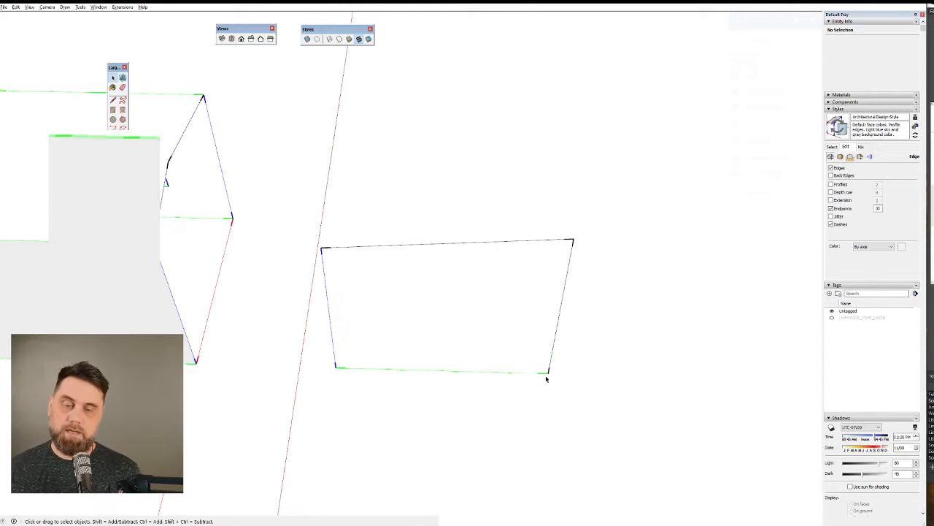
key("l")
left_click(549, 372)
left_click(322, 249)
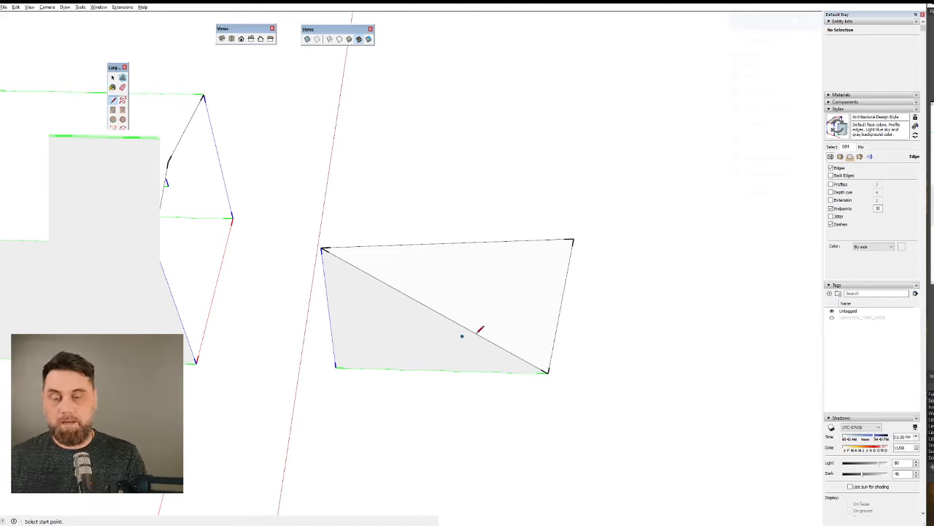
Delete the entire warped outline with its diagonal and triangular faces.
key("space")
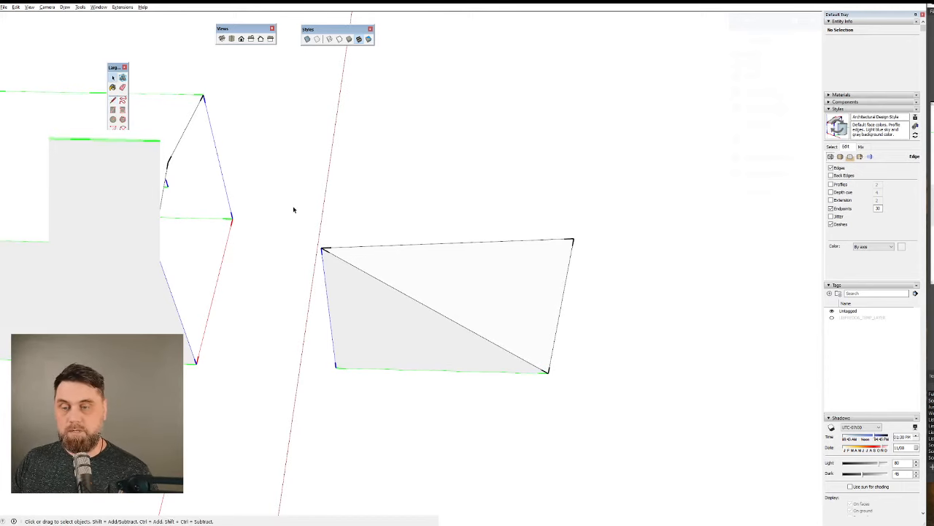
left_click_drag(292, 207, 661, 459)
key("Delete")
Try to restore the box's open front face by retracing one half of its bent top edge from corner to bend.
middle_click_drag(442, 355, 233, 249)
scroll(350, 175, "up", 5)
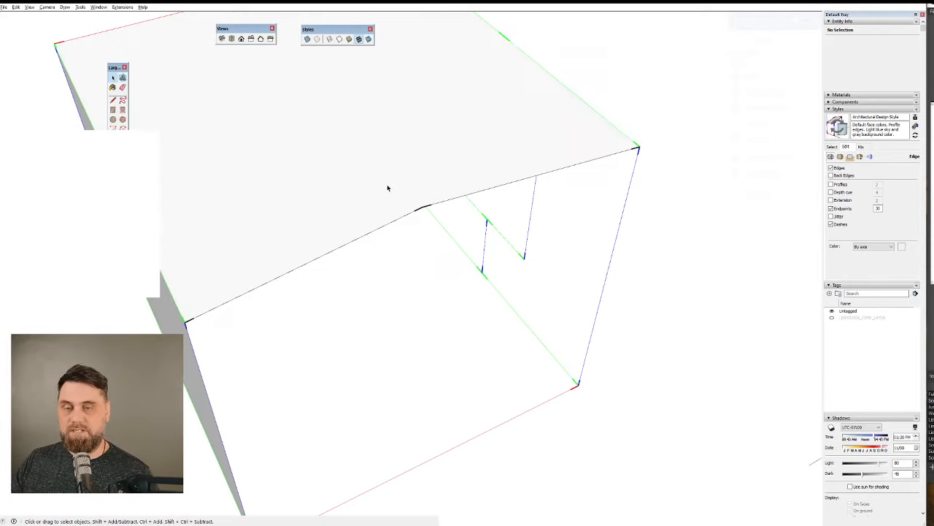
scroll(303, 236, "down", 5)
key("l")
left_click(227, 290)
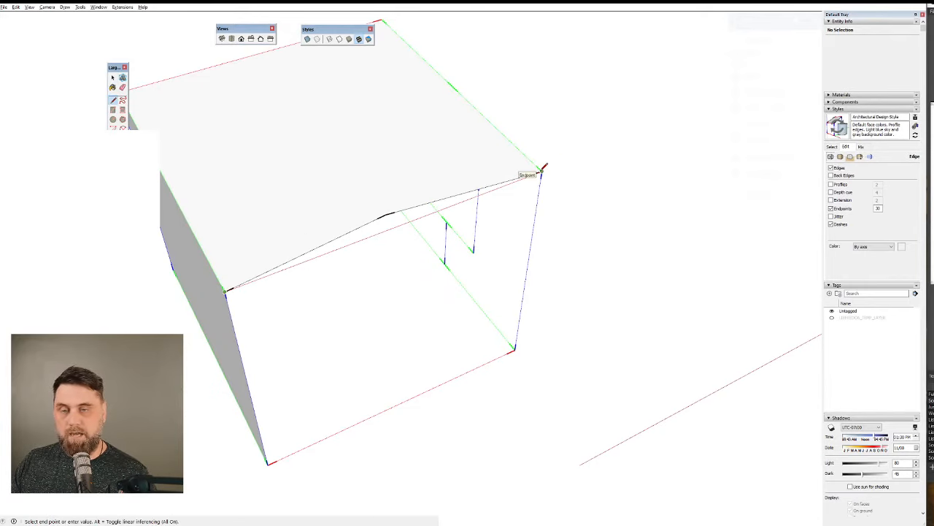
left_click(380, 214)
key("space")
Retrace the bottom edge of the box's open front to restore the floor face.
middle_click_drag(490, 295, 555, 392)
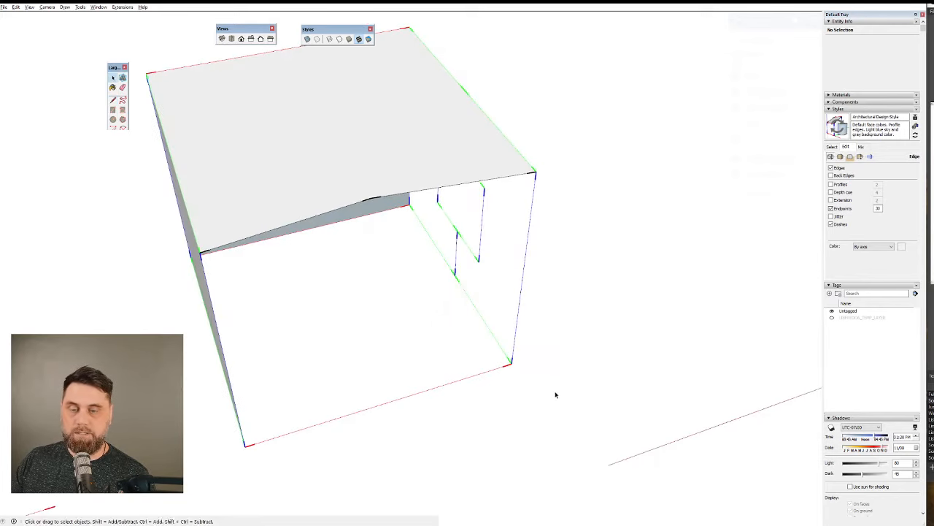
key("l")
left_click(511, 361)
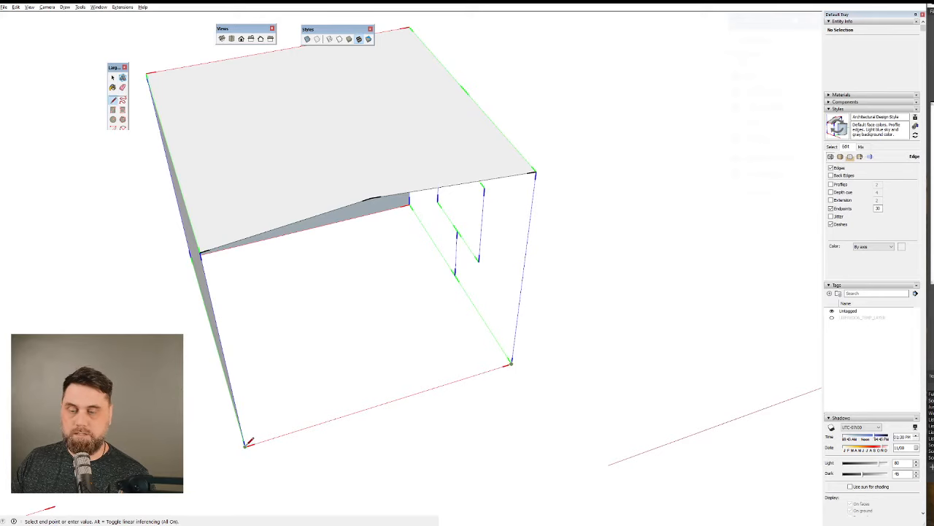
left_click(246, 442)
Retrace both halves of the bottom edge of the wall with the window opening to restore its two faces.
middle_click_drag(480, 365, 444, 355)
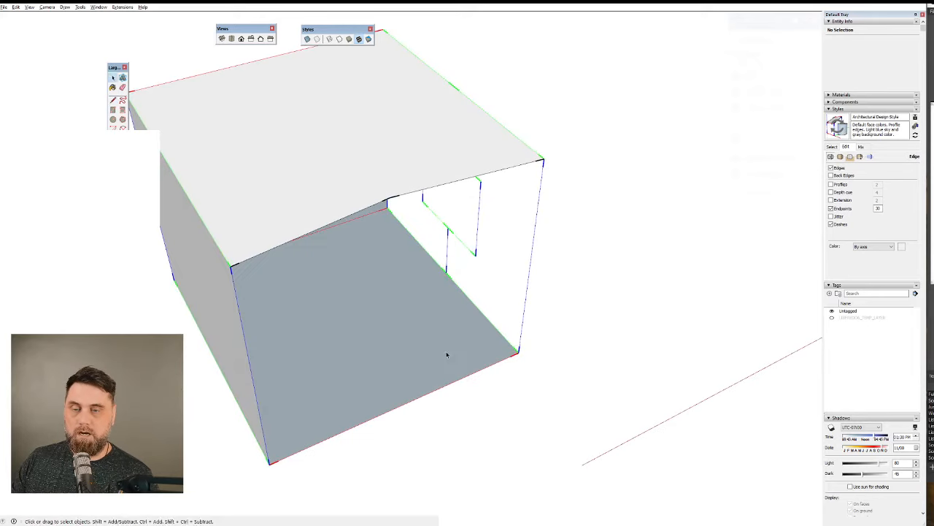
left_click(519, 351)
left_click(447, 272)
left_click(447, 272)
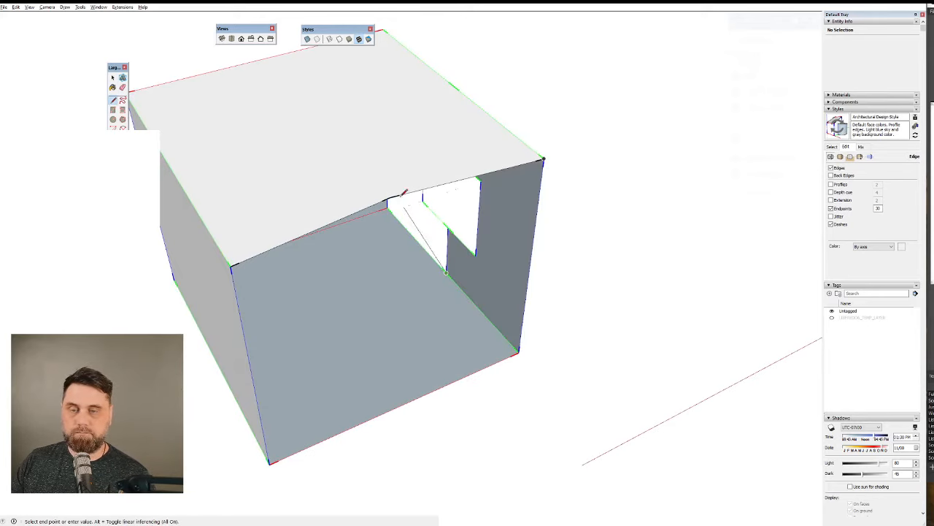
left_click(387, 208)
Check the bent top edge of the box's open front against a straight line between its two upper corners.
mouse_move(416, 246)
middle_mouse_down()
mouse_move(241, 244)
mouse_move(338, 255)
middle_mouse_up()
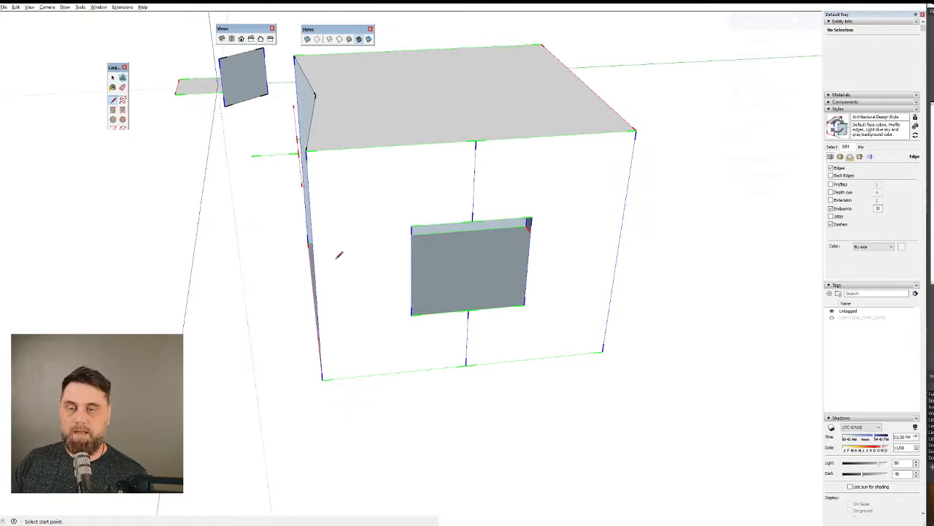
middle_click_drag(326, 185, 682, 251)
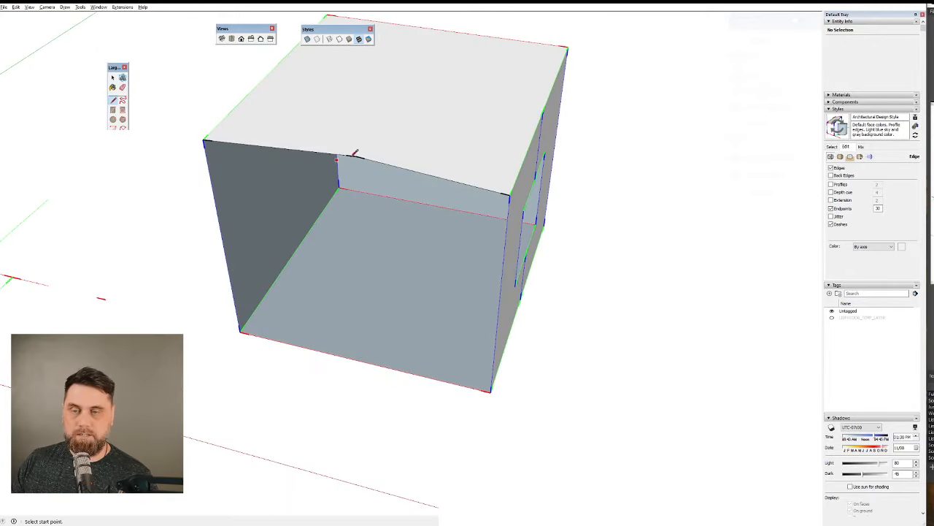
middle_click_drag(409, 242, 534, 463)
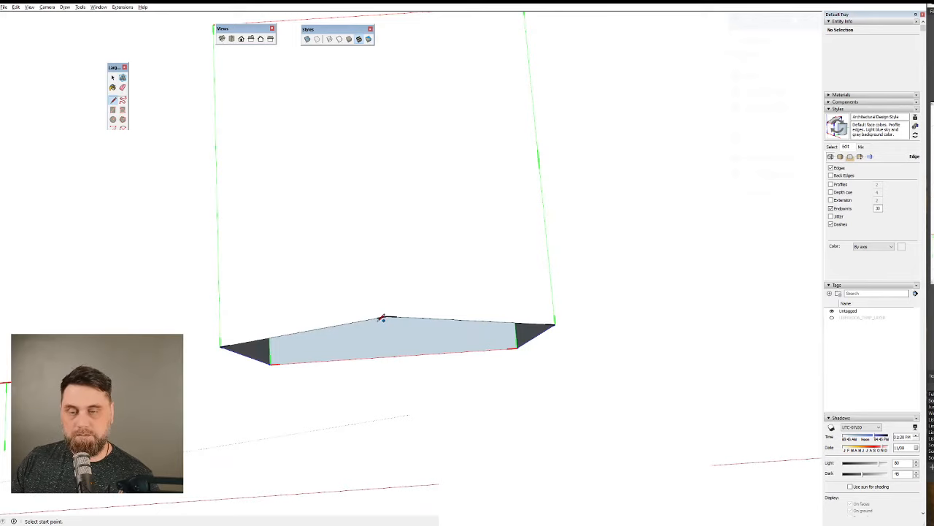
left_click(557, 321)
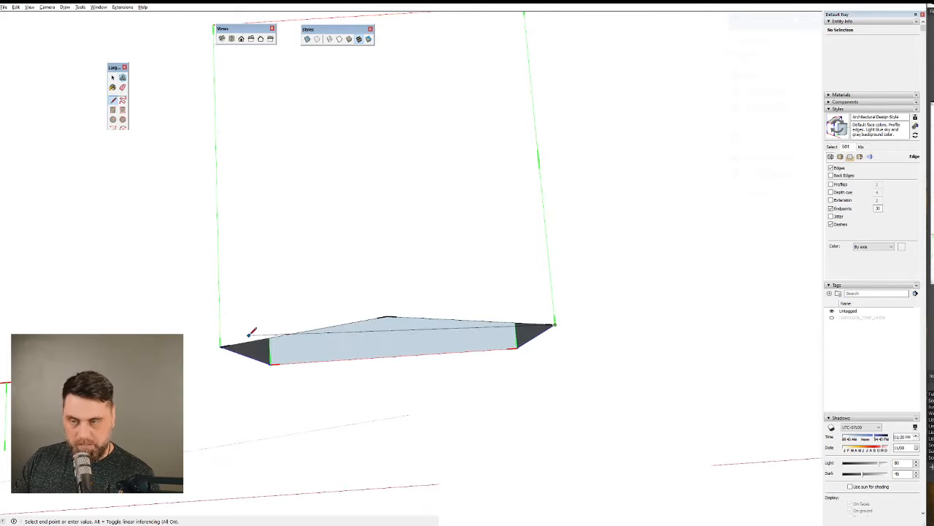
left_click(220, 345)
mouse_move(379, 317)
middle_mouse_down()
mouse_move(257, 122)
mouse_move(331, 159)
middle_mouse_up()
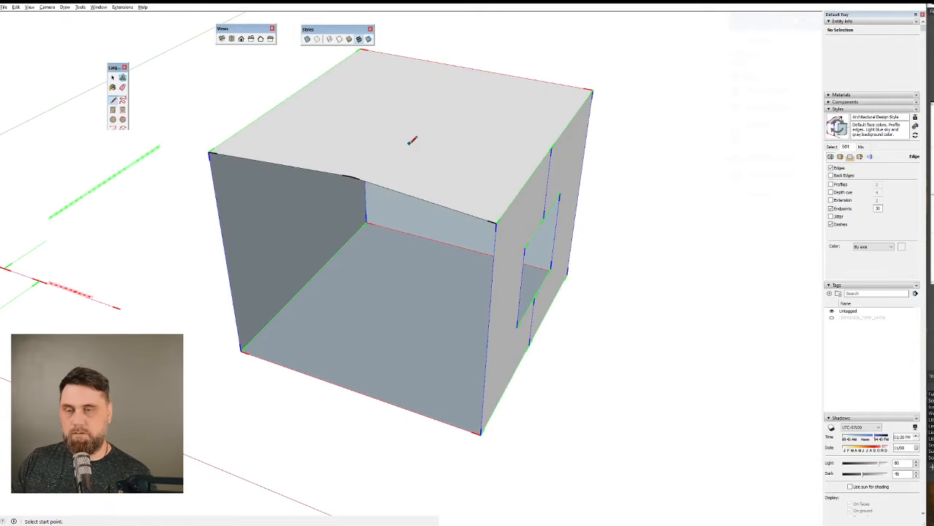
Triangulate the box's open front with two edges from the bend in its top edge to both bottom corners.
left_click(351, 177)
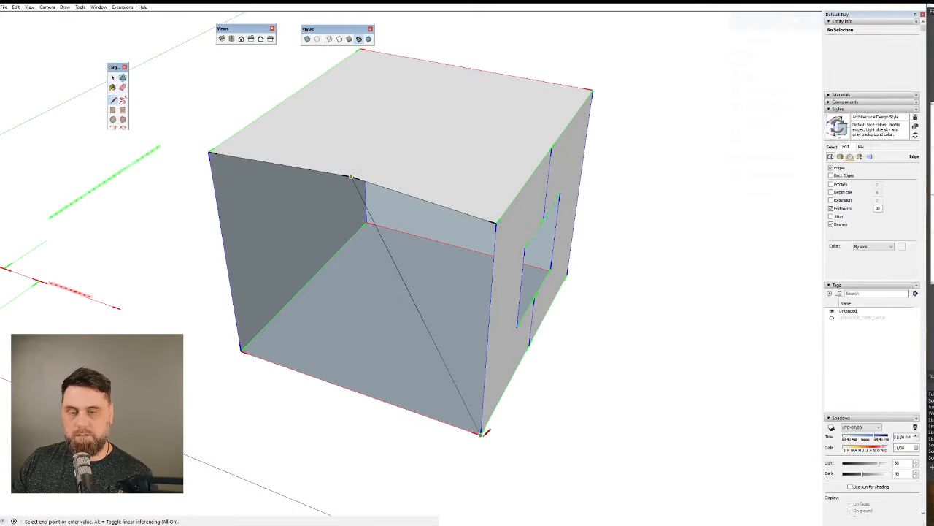
left_click(480, 431)
left_click(351, 177)
left_click(242, 349)
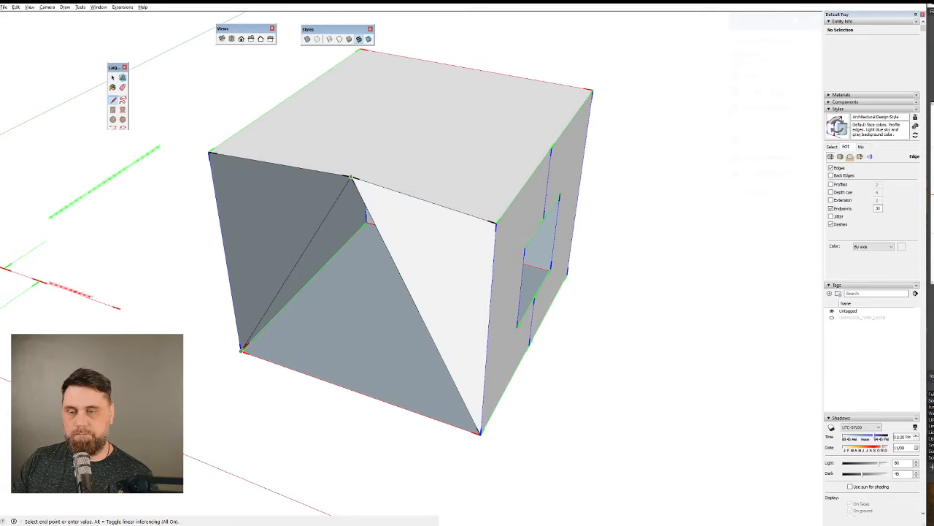
mouse_move(407, 328)
middle_mouse_down()
mouse_move(193, 276)
mouse_move(377, 248)
mouse_move(365, 129)
middle_mouse_up()
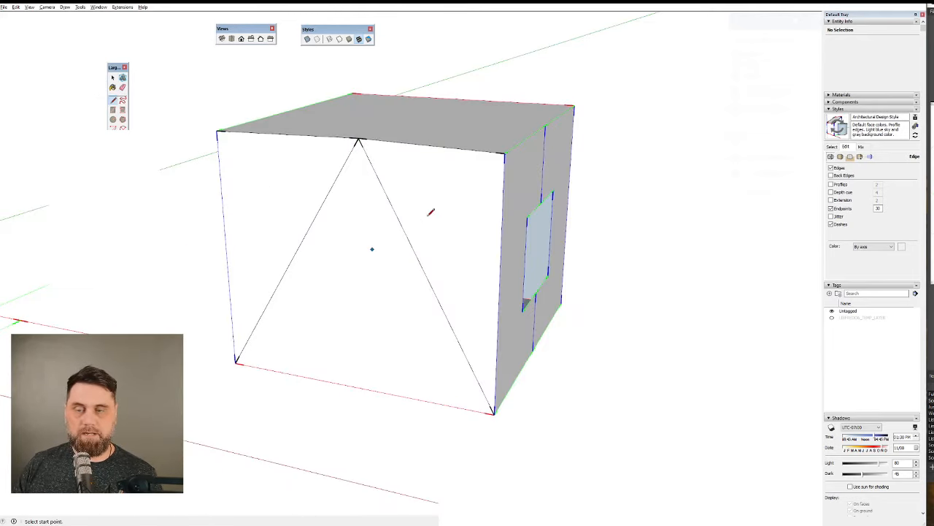
middle_click_drag(363, 248, 352, 260)
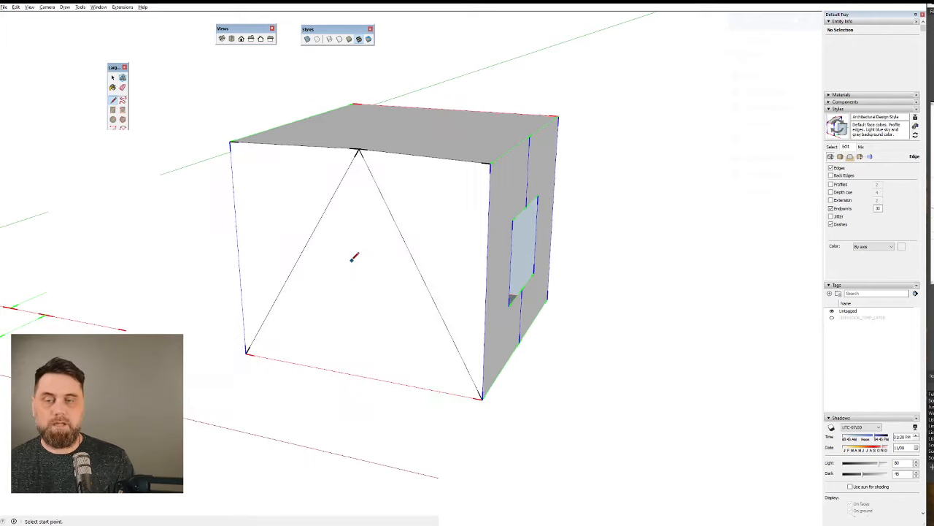
Undo the two triangulating edges and delete both halves of the bent top edge at the box's open front.
key("ctrl+z")
key("ctrl+z")
mouse_move(401, 167)
middle_mouse_down()
mouse_move(420, 200)
mouse_move(367, 266)
middle_mouse_up()
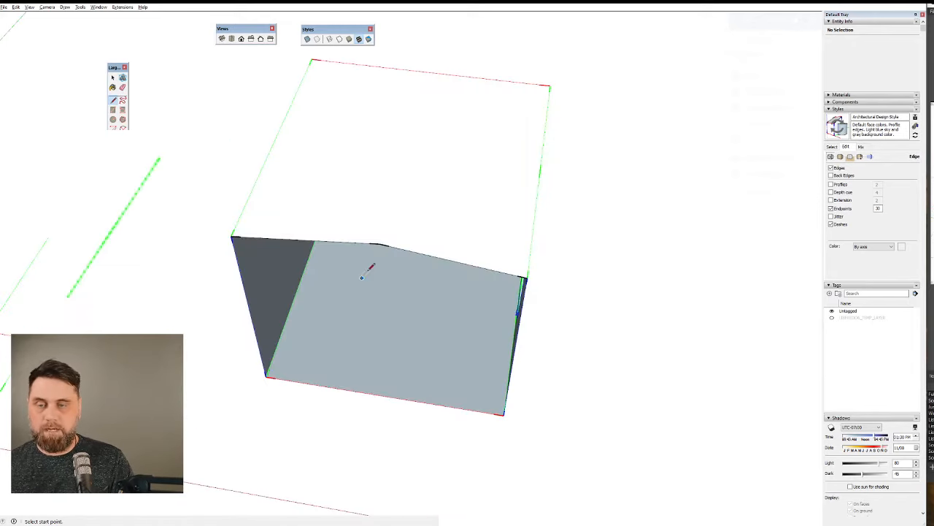
left_click(369, 246)
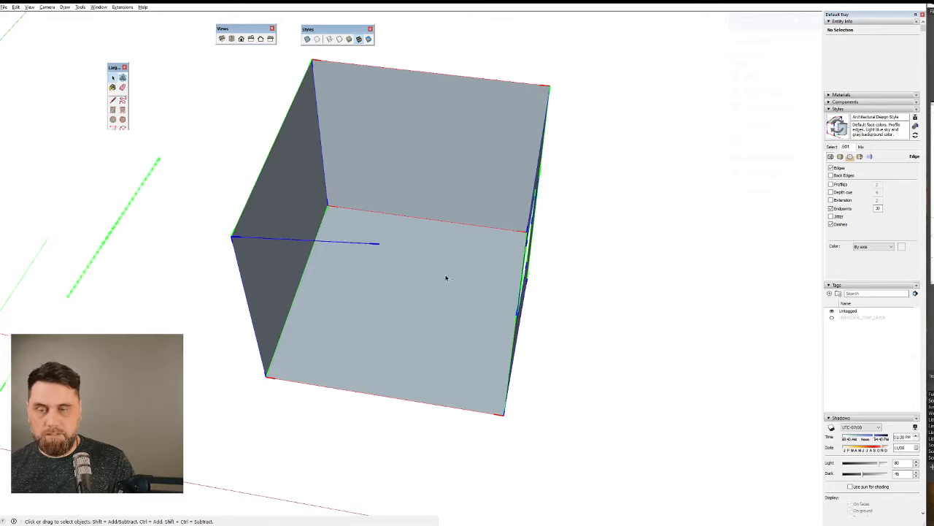
key("Delete")
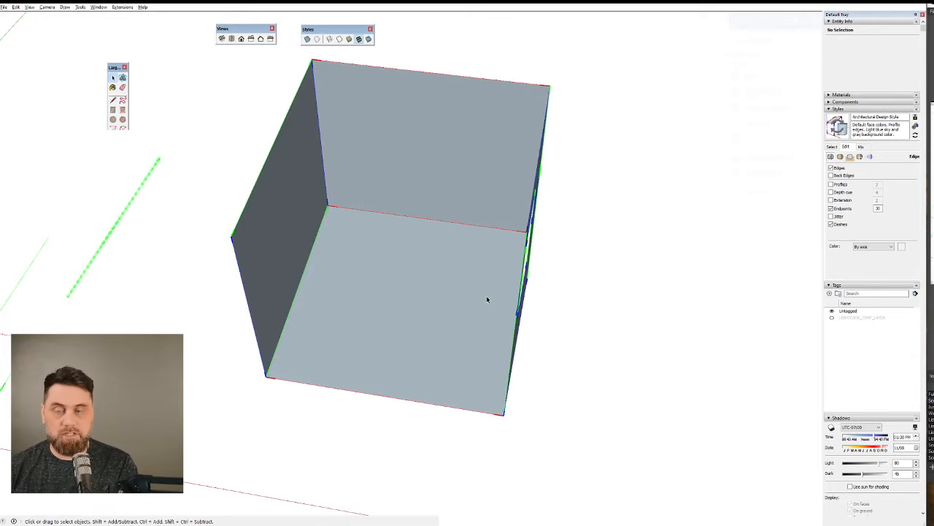
Draw one straight edge between the two upper corners of the open front to close the box's front and top faces.
middle_click_drag(461, 288, 473, 337)
key("l")
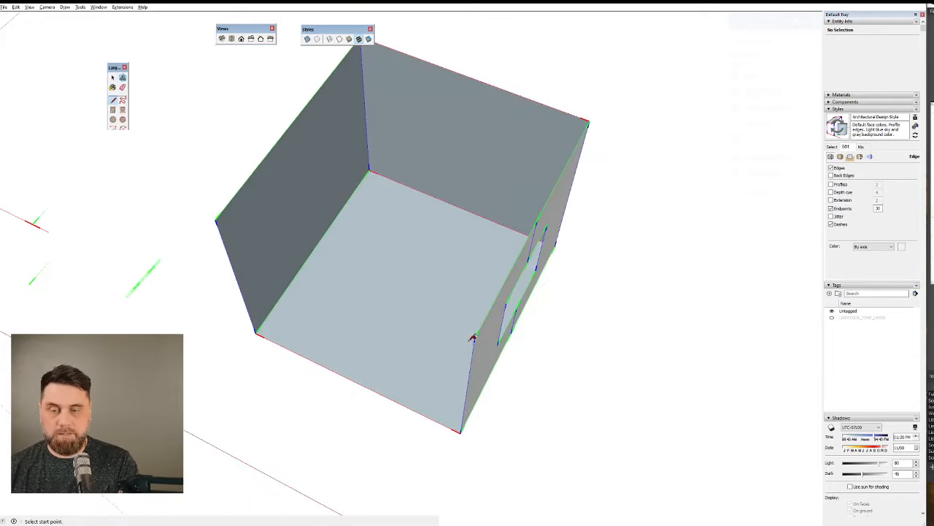
left_click(473, 337)
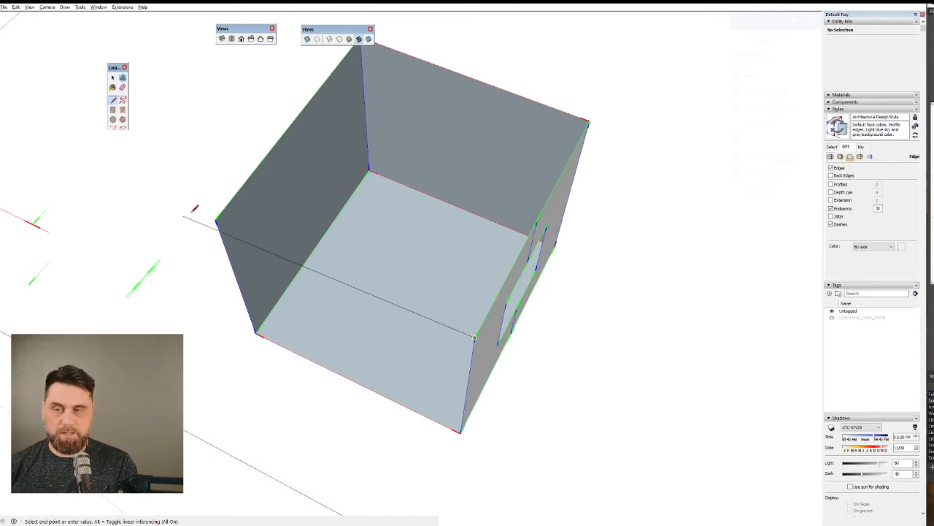
left_click(216, 221)
middle_click_drag(469, 359, 408, 311)
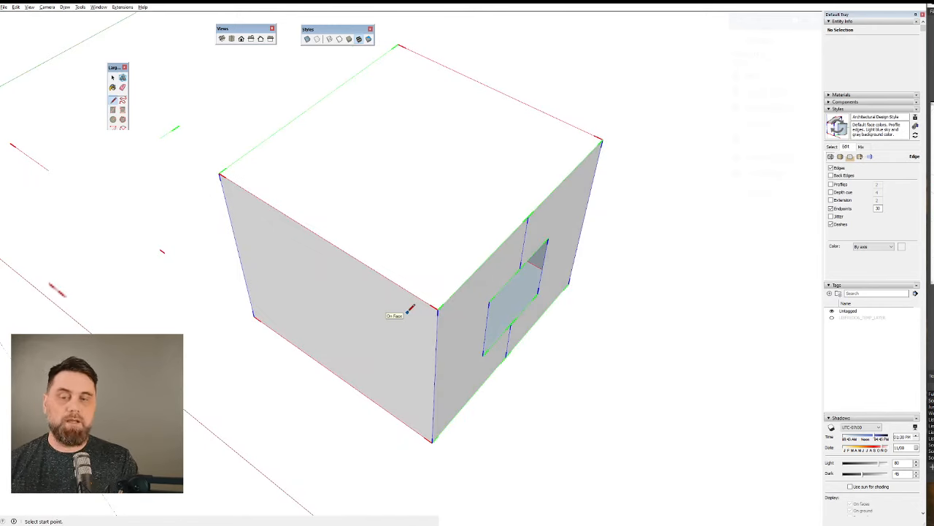
mouse_move(409, 310)
middle_mouse_down()
mouse_move(340, 156)
mouse_move(495, 354)
mouse_move(238, 242)
mouse_move(445, 219)
mouse_move(611, 309)
mouse_move(649, 426)
middle_mouse_up()
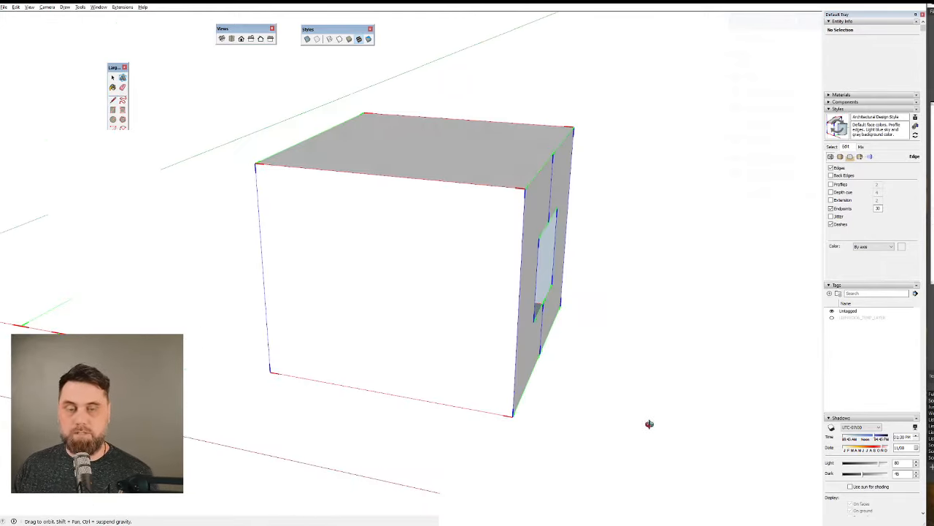
scroll(382, 319, "down", 6)
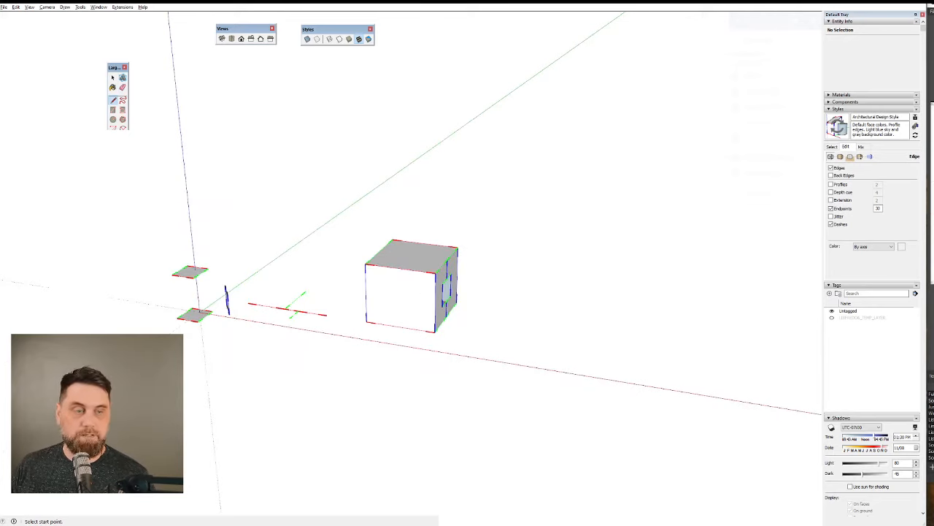
scroll(479, 305, "up", 5)
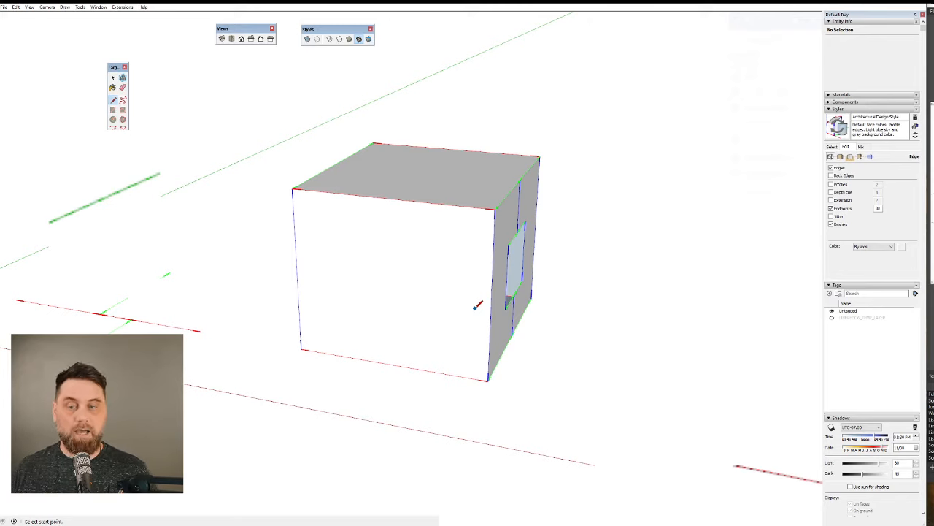
middle_click_drag(453, 267, 398, 355)
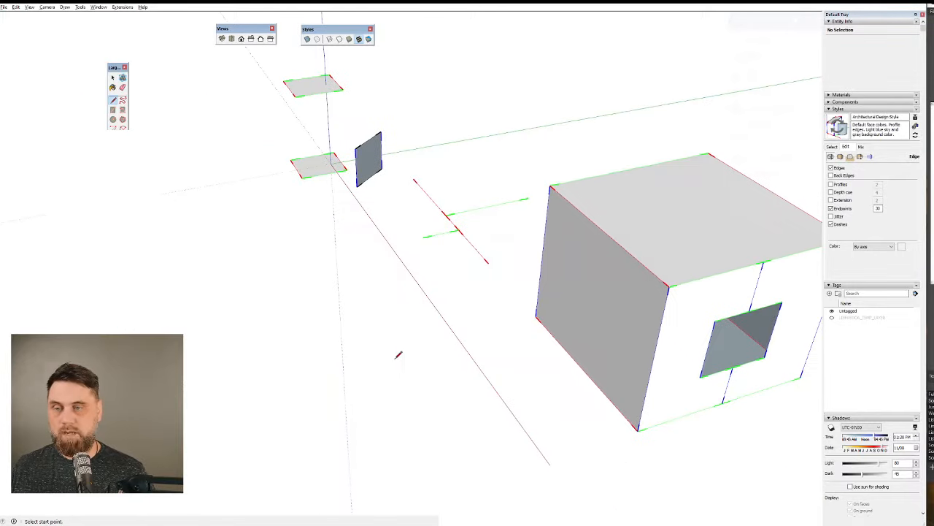
middle_click_drag(632, 280, 739, 263)
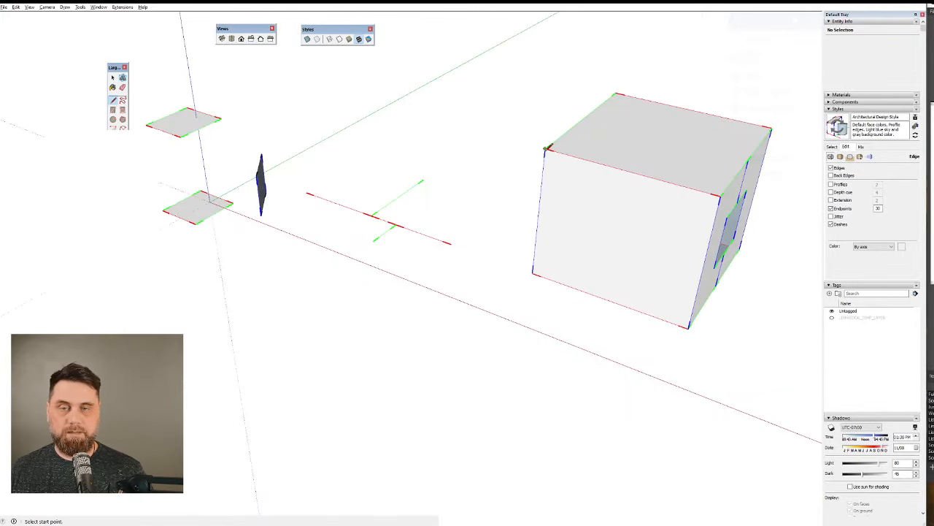
Split the box's front face with a diagonal edge from its upper-left to lower-right corner and select each triangular half in turn.
left_click(546, 149)
left_click(690, 327)
key("space")
middle_click_drag(620, 230, 537, 272)
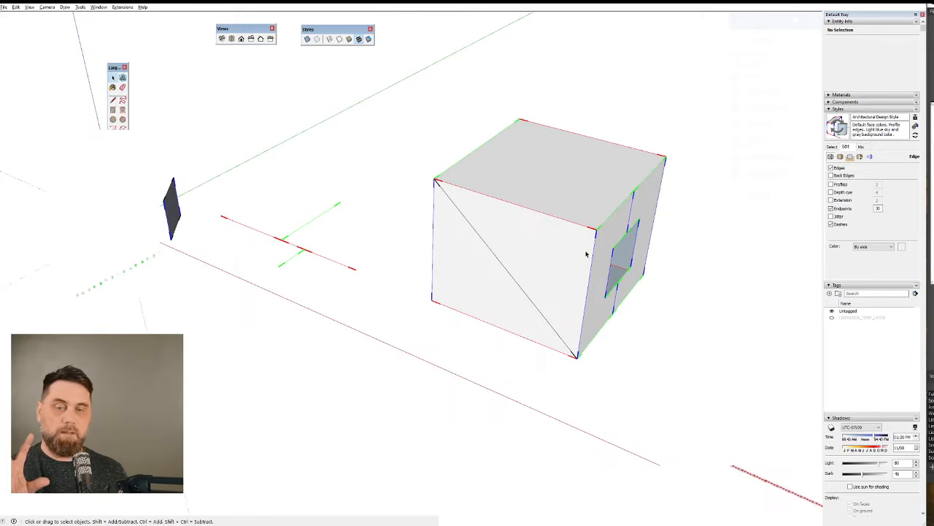
left_click(546, 242)
left_click(484, 293)
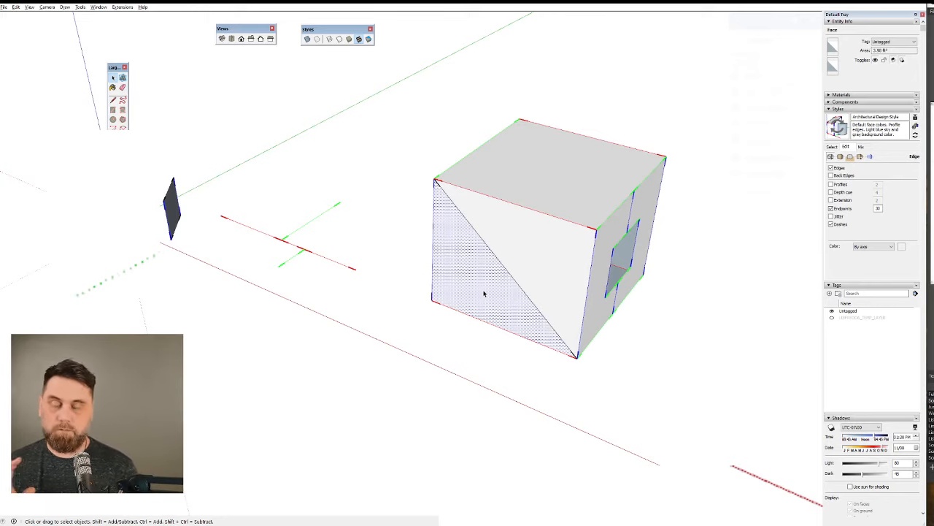
Select the box's four-sided side face together with its bounding edges, and remove the face so only its four edges stay selected.
middle_click_drag(493, 259, 776, 185)
scroll(492, 243, "up", 1)
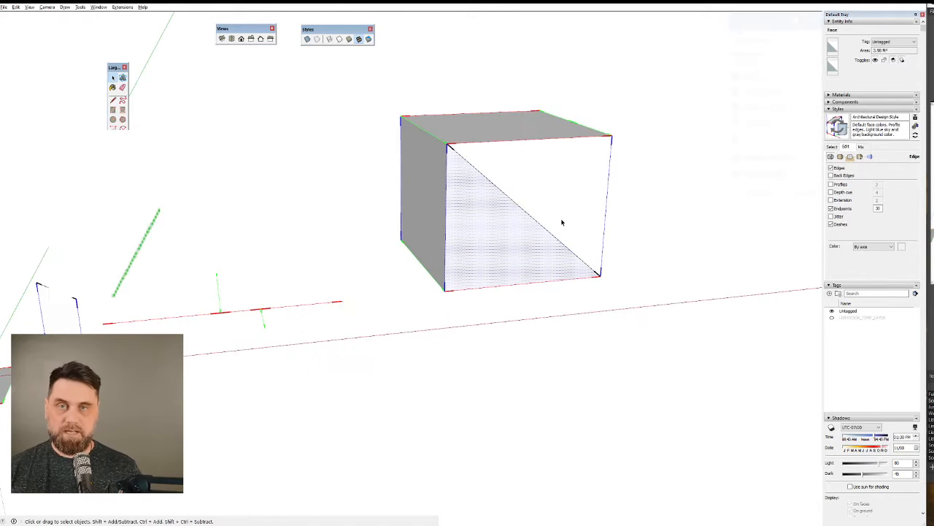
middle_click_drag(562, 221, 662, 258)
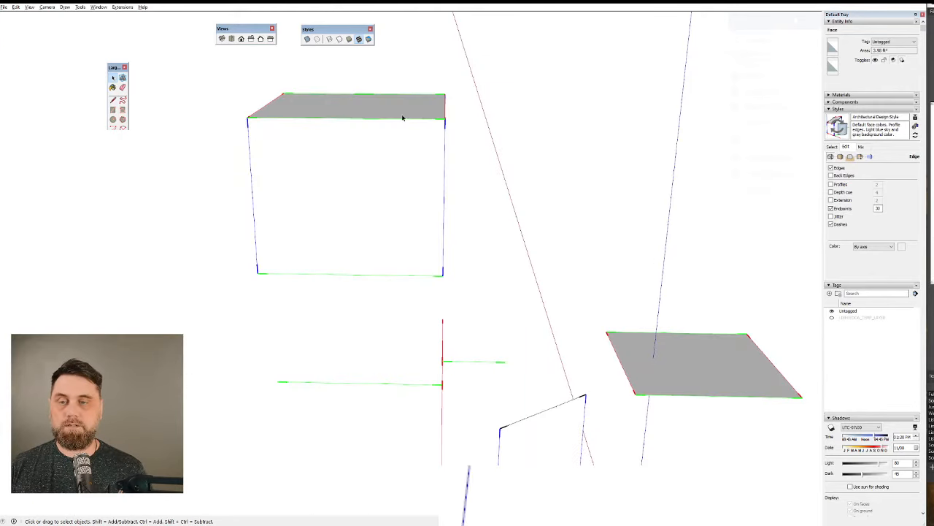
double_click(315, 199)
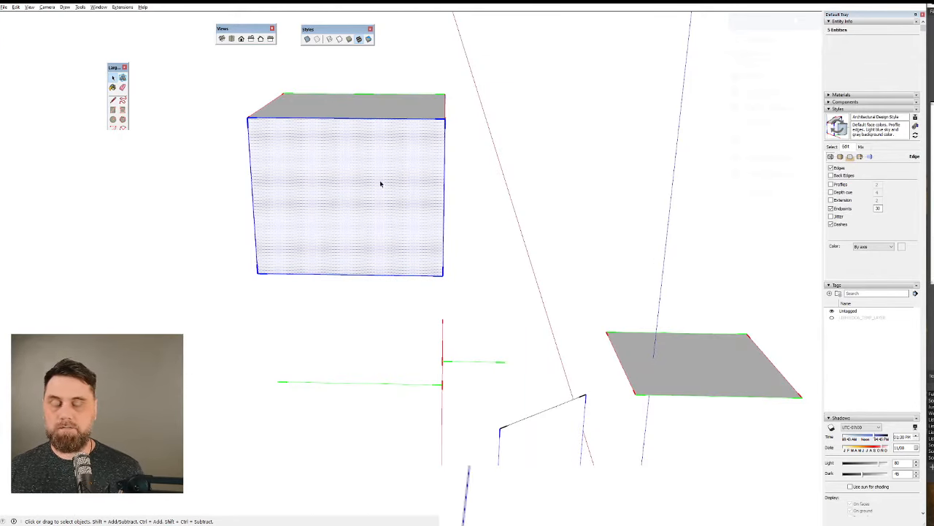
scroll(378, 149, "up", 3)
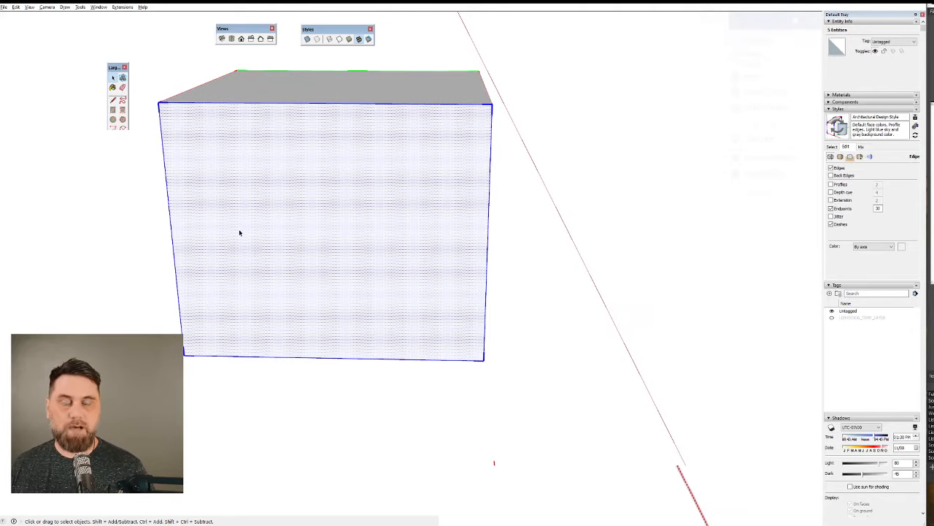
left_click(302, 214, "shift")
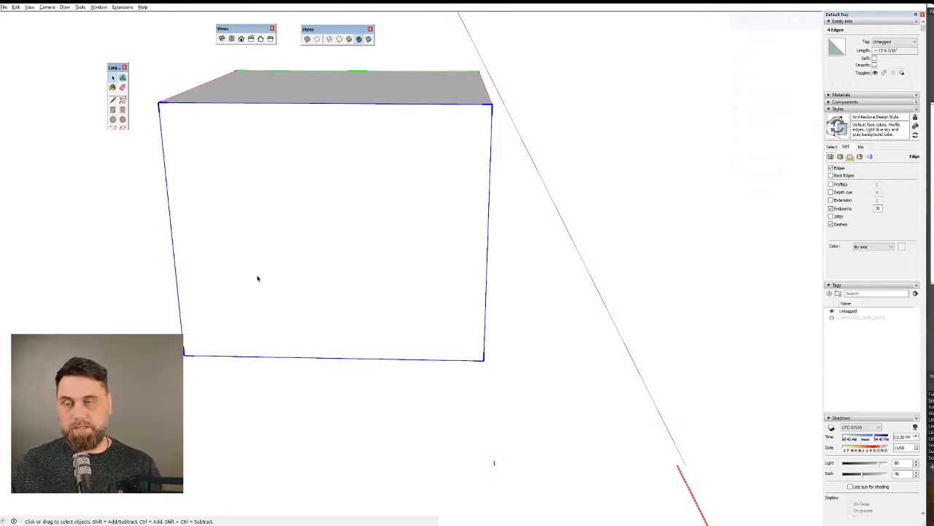
Draw a diagonal edge across the box's back face, opposite the already split front, to divide it into two triangles.
middle_click_drag(258, 277, 520, 286)
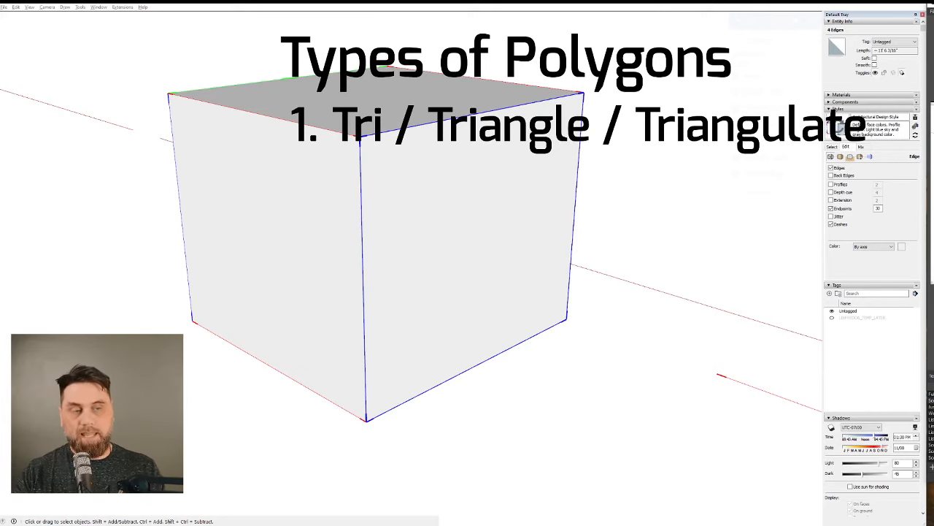
middle_click_drag(489, 171, 486, 171)
key("l")
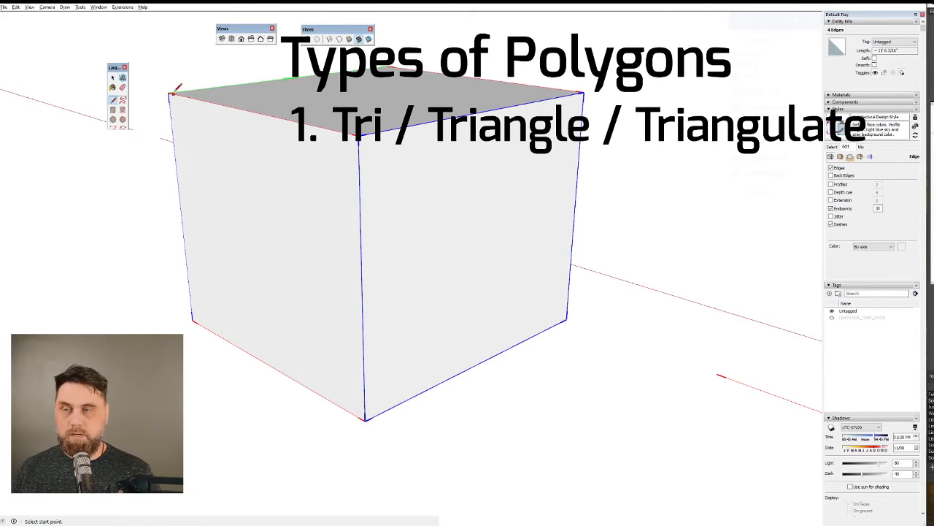
left_click(170, 94)
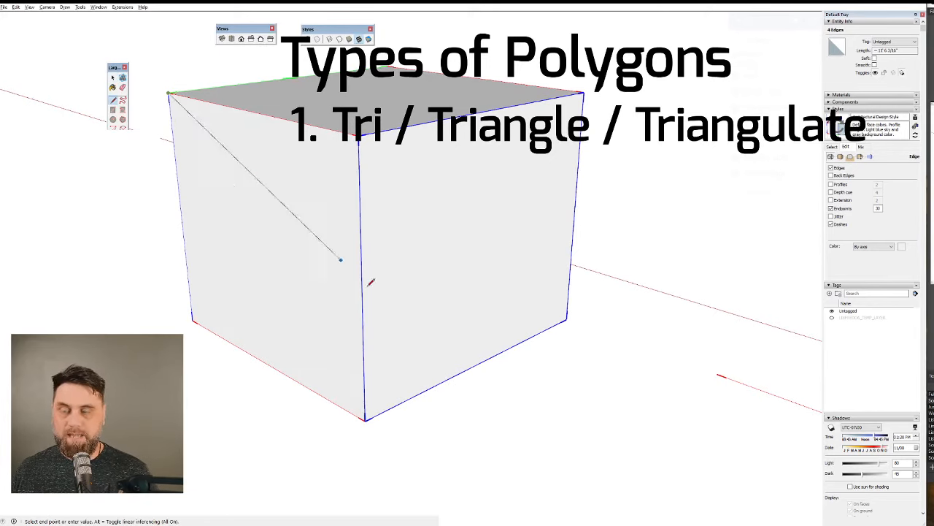
left_click(365, 415)
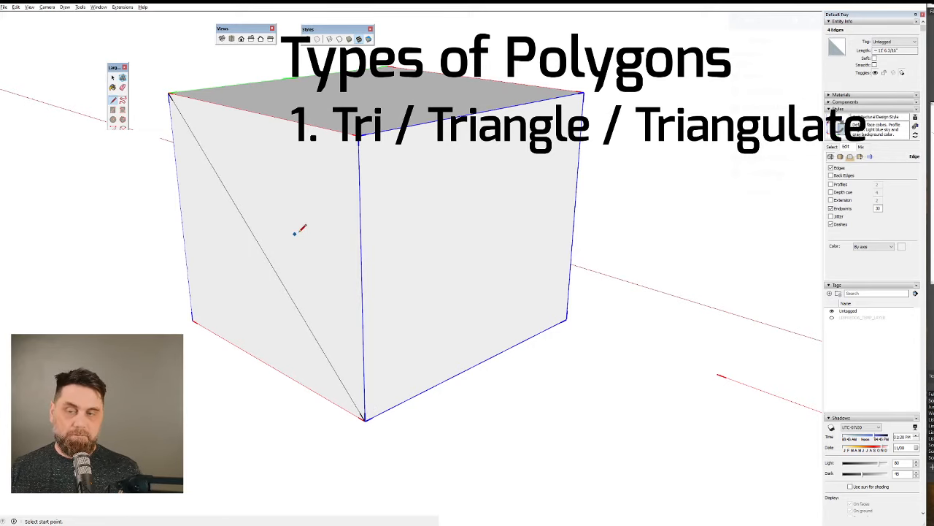
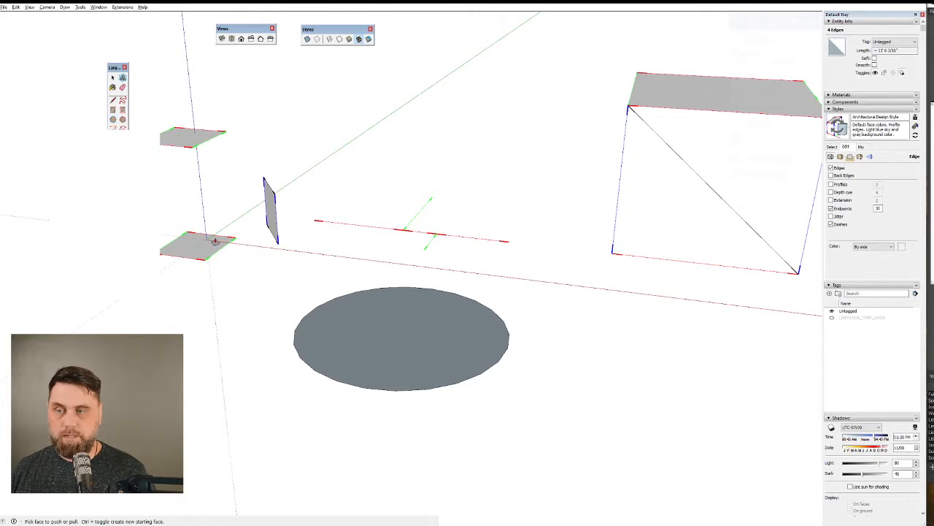
Extrude the circular face upward into a cylinder and turn on hidden geometry to show the facet edges around its side.
left_click_drag(419, 336, 431, 139)
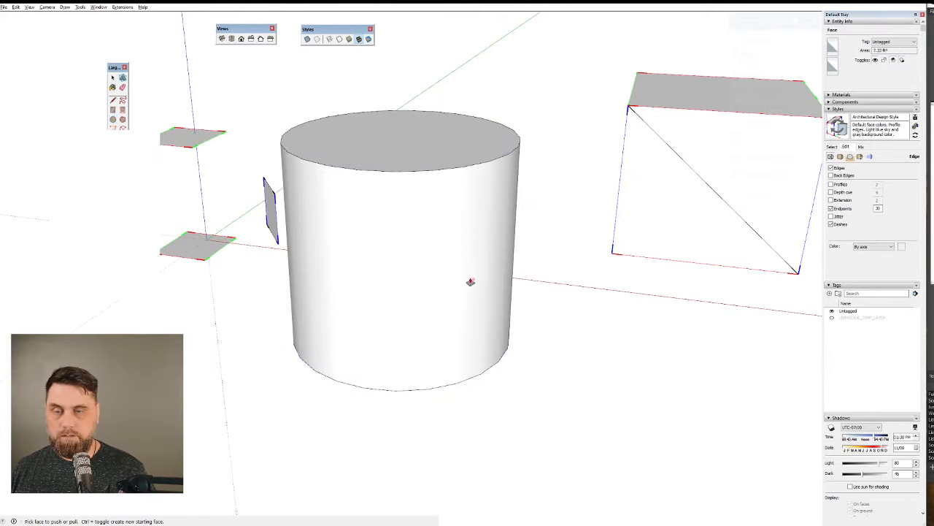
middle_click_drag(470, 280, 555, 344)
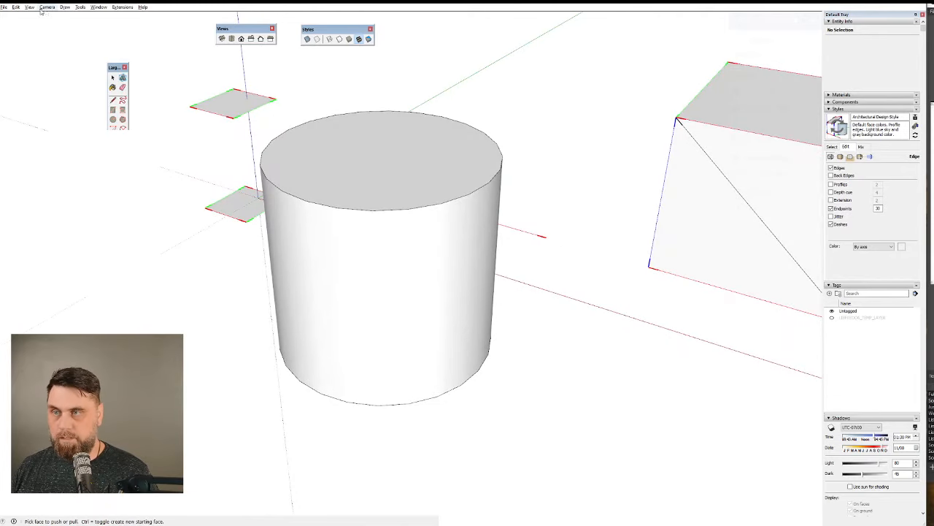
left_click(29, 7)
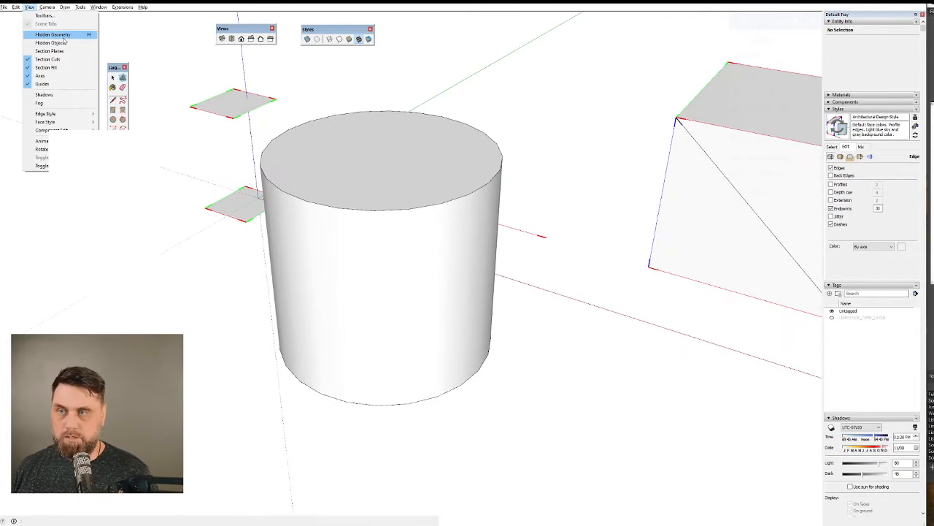
left_click(54, 35)
middle_click_drag(524, 377, 657, 300)
key("space")
left_click(536, 183)
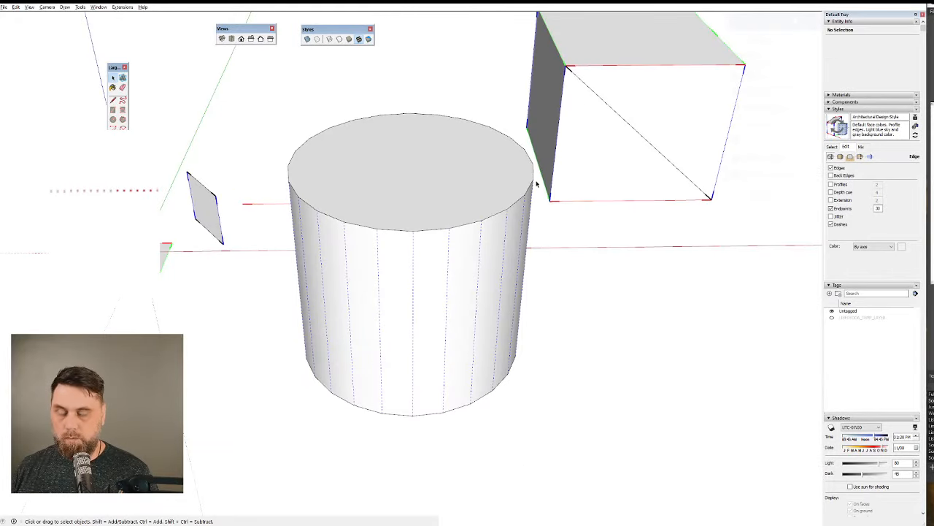
middle_click_drag(512, 191, 422, 236)
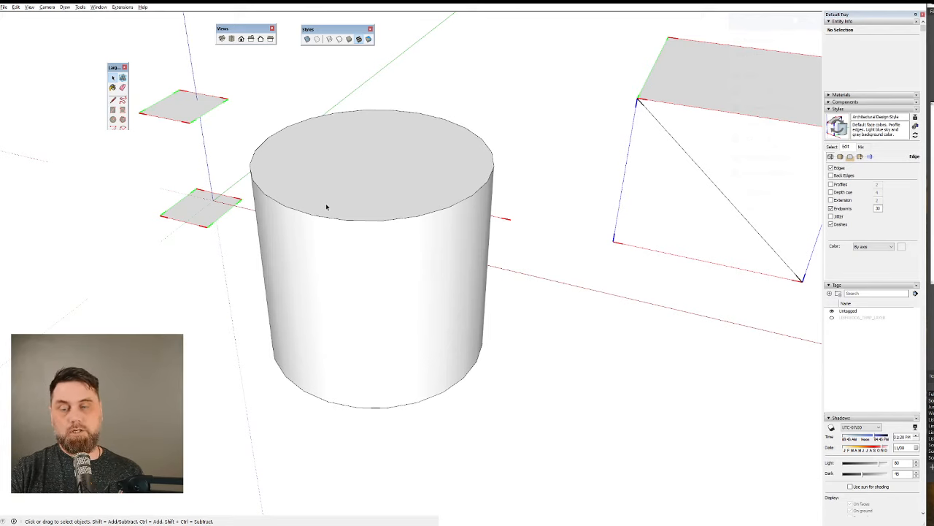
Draw a two-point arc on the open ground in front of the box, bulging away from it.
scroll(305, 278, "down", 5)
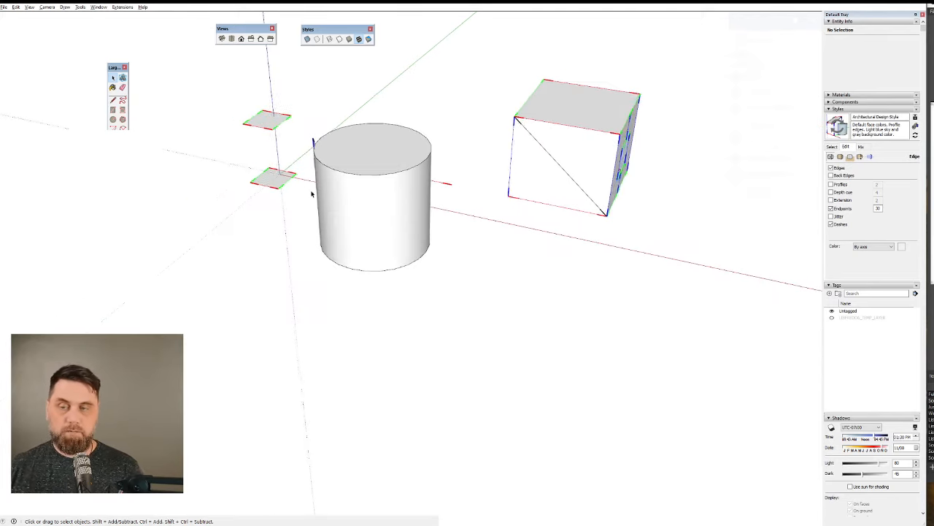
key("l")
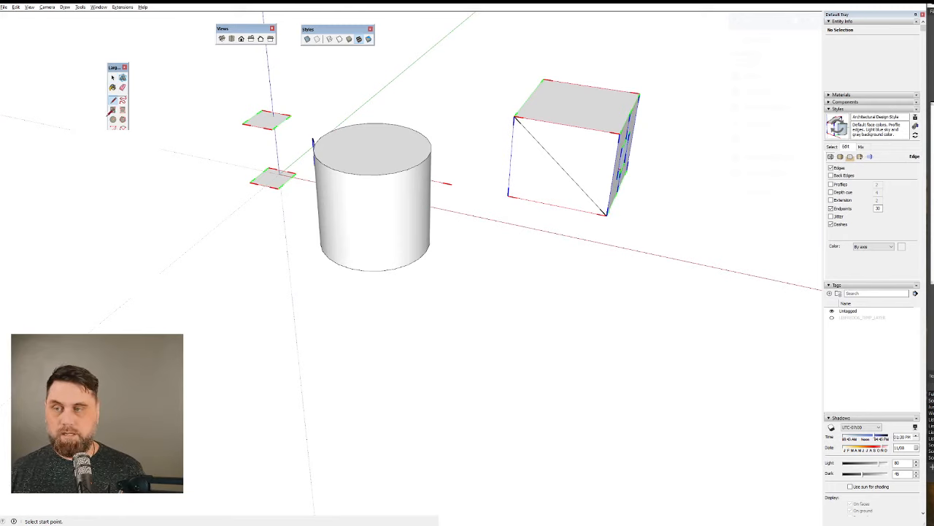
left_click(121, 99)
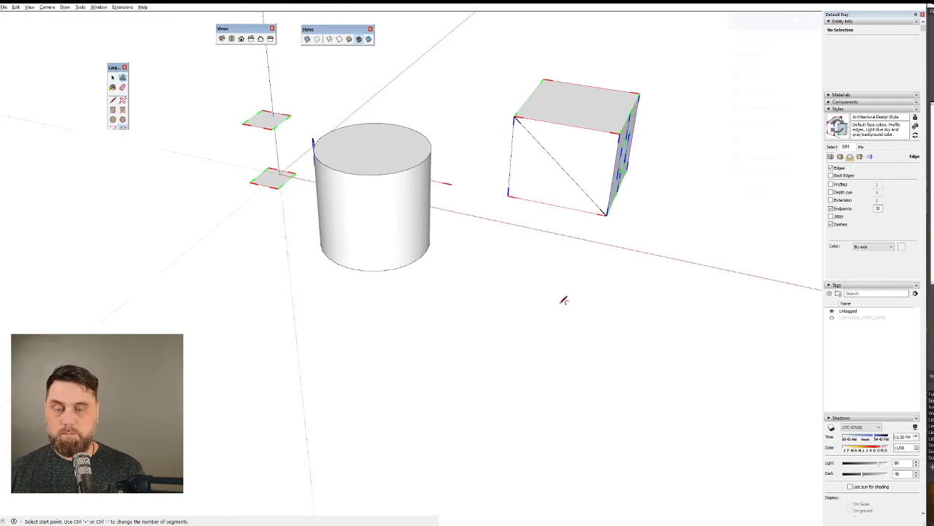
left_click(498, 273)
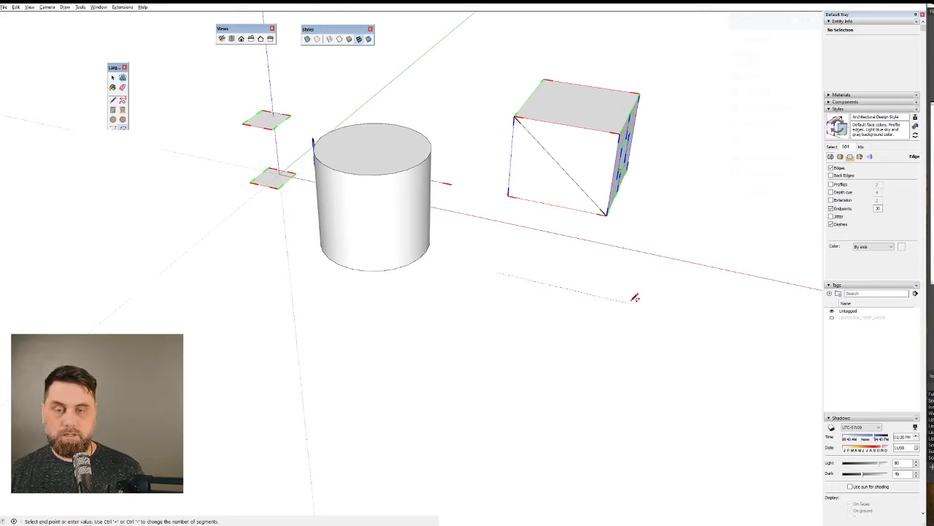
left_click(629, 301)
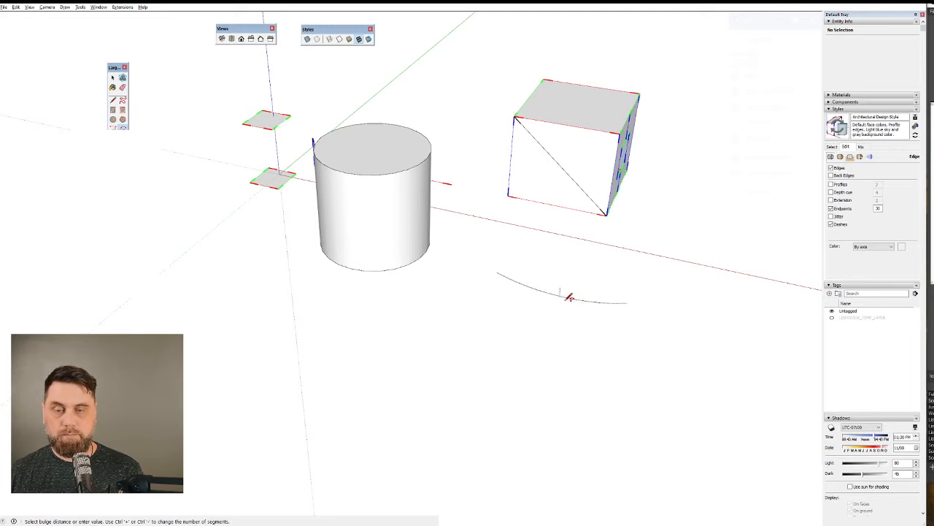
left_click(552, 303)
middle_click_drag(592, 327, 621, 314)
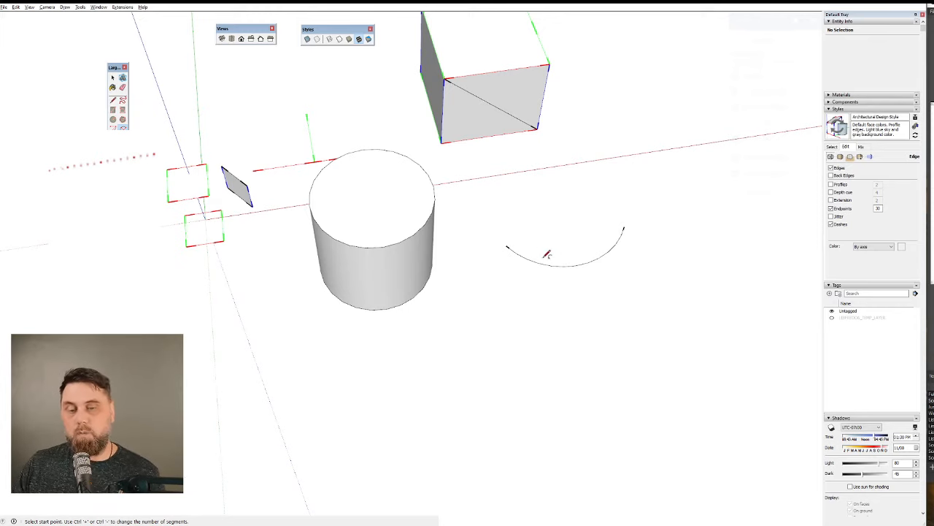
Examine the arc's straight segments up close, displaying the vertices between them with Vertex Tools.
scroll(537, 248, "up", 4)
scroll(529, 238, "up", 5)
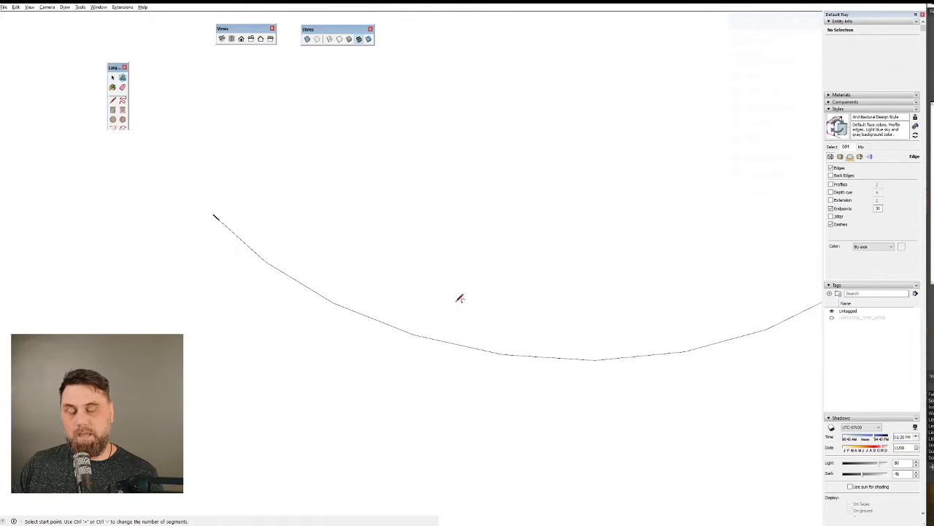
scroll(235, 319, "down", 3)
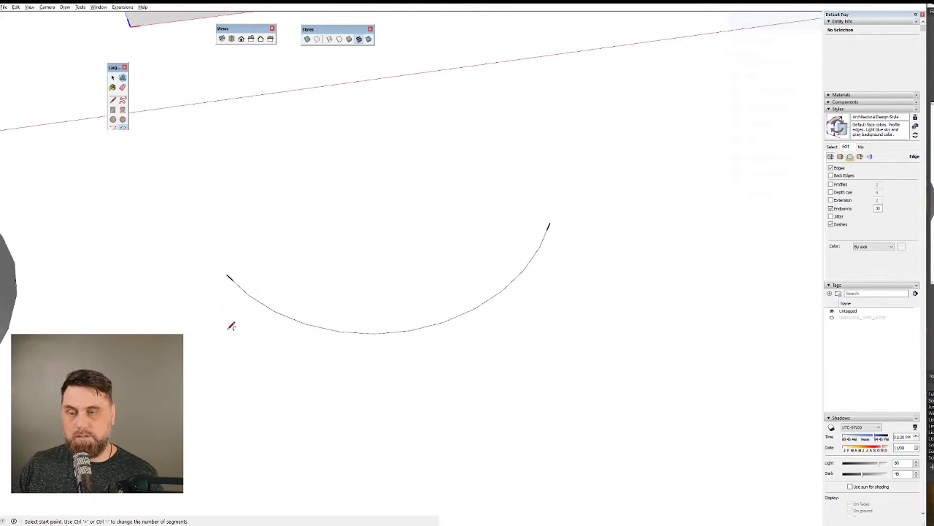
scroll(255, 329, "up", 3)
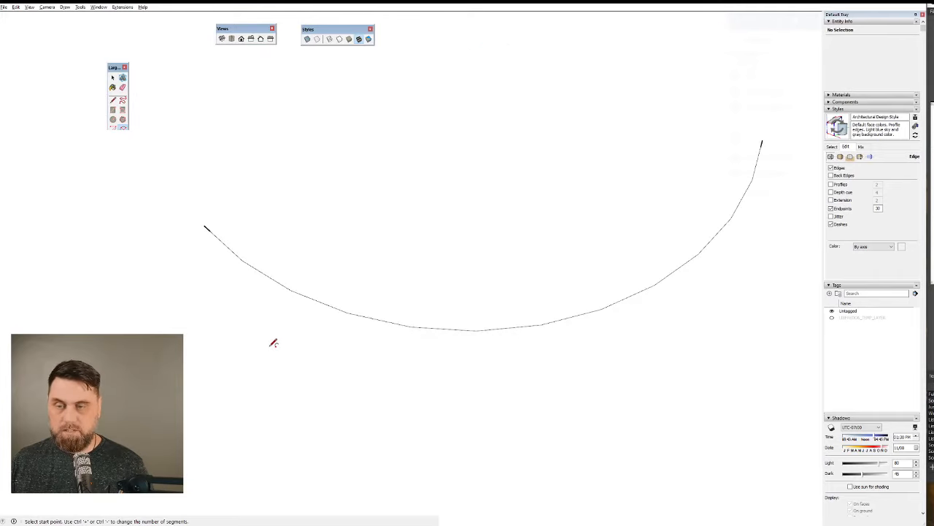
key("v")
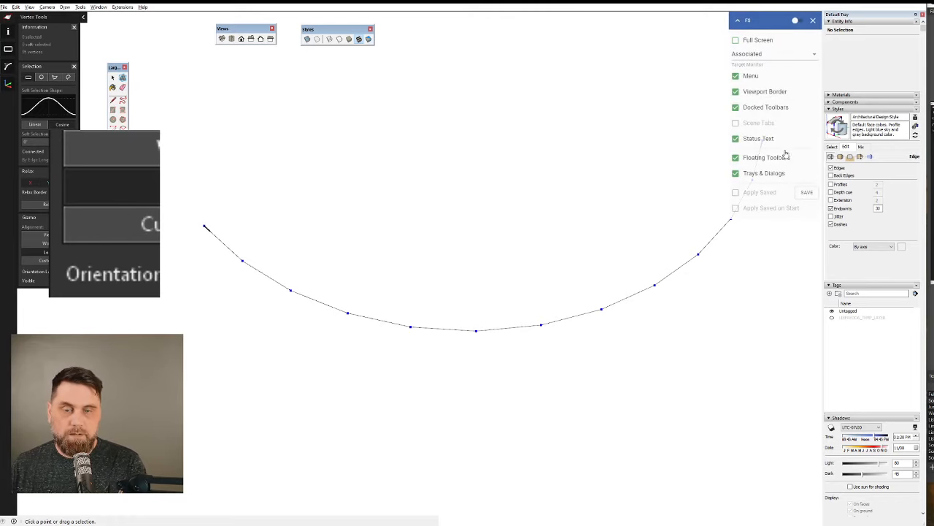
scroll(259, 422, "down", 3)
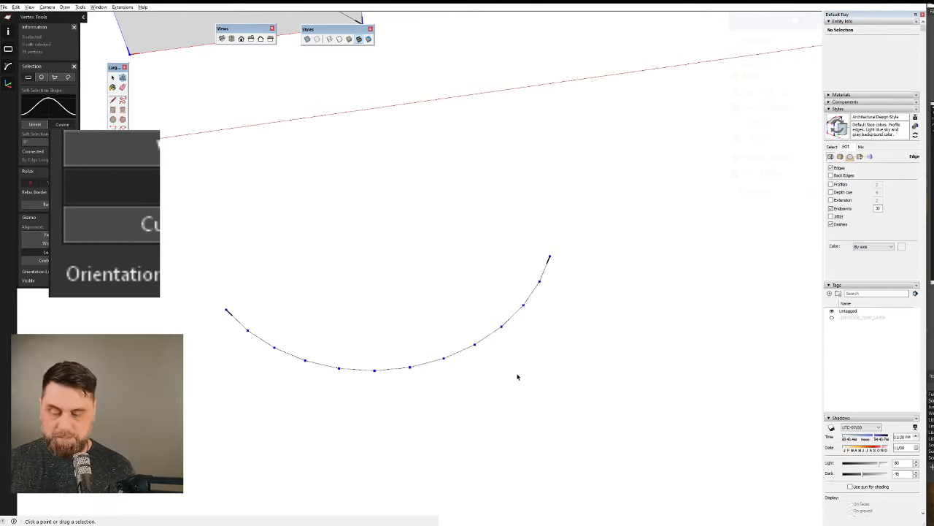
scroll(515, 377, "up", 1)
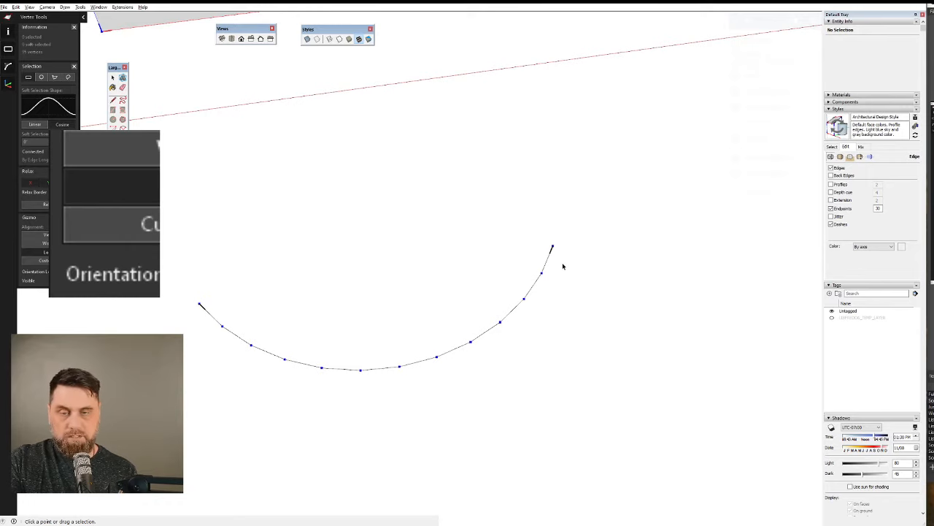
middle_click_drag(563, 267, 690, 290)
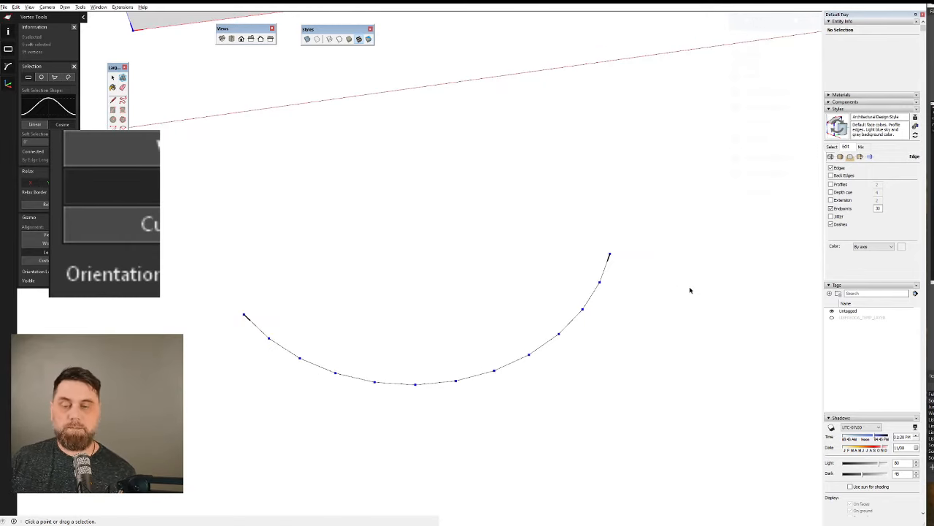
key("space")
Select the whole arc and extrude its edges straight up with Vertex Tools into a curved wall of flat panels.
middle_click_drag(510, 383, 417, 190)
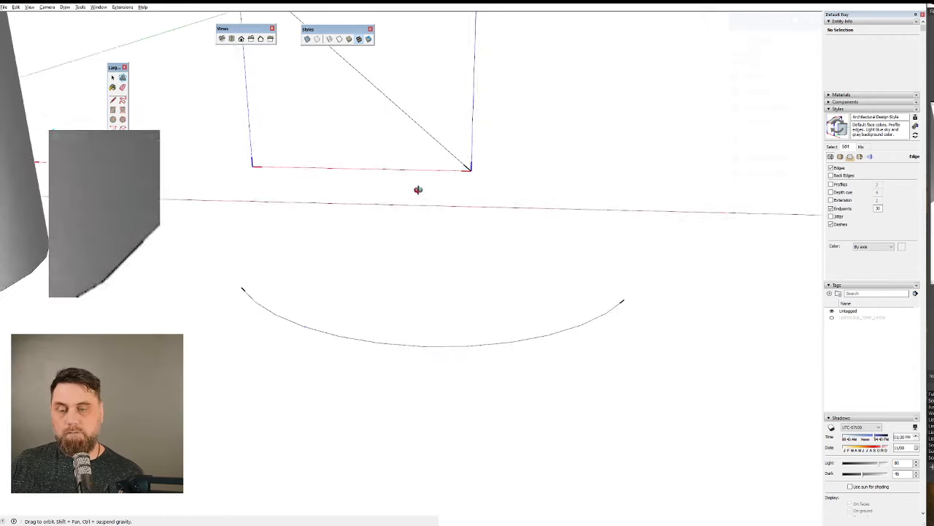
scroll(329, 354, "down", 3)
left_click_drag(261, 288, 623, 365)
key("v")
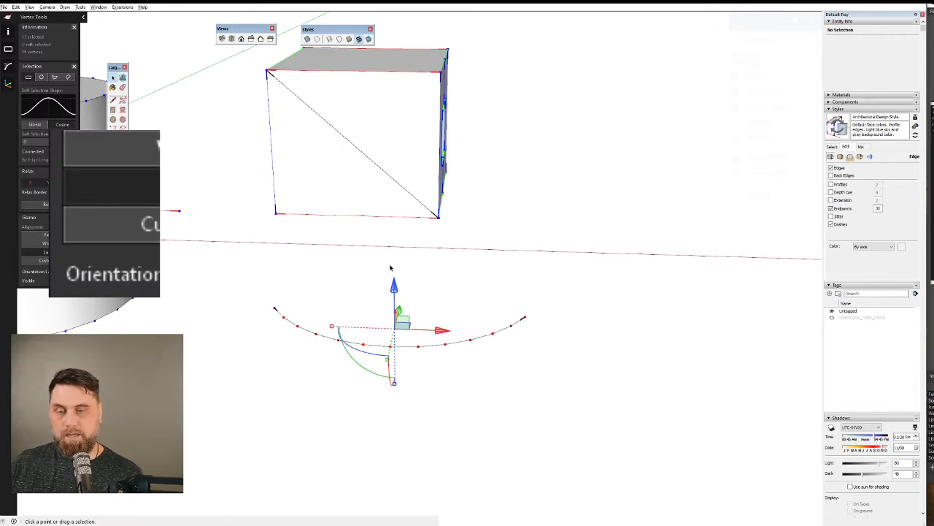
left_click_drag(398, 293, 382, 151, "ctrl")
key("space")
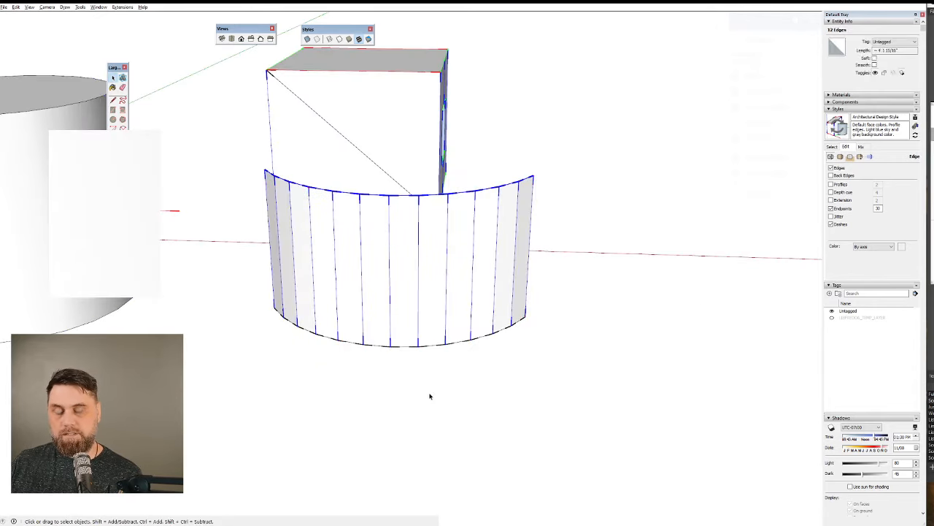
middle_click_drag(430, 394, 527, 402)
left_click(527, 402)
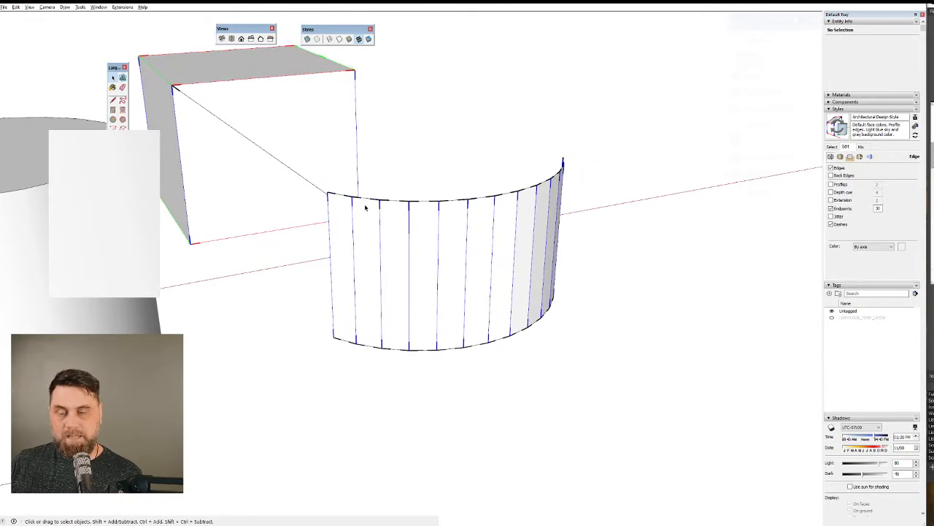
Delete five adjacent panel faces from the curved wall, from its middle to the free end nearest the box, keeping their edges.
scroll(365, 208, "up", 6)
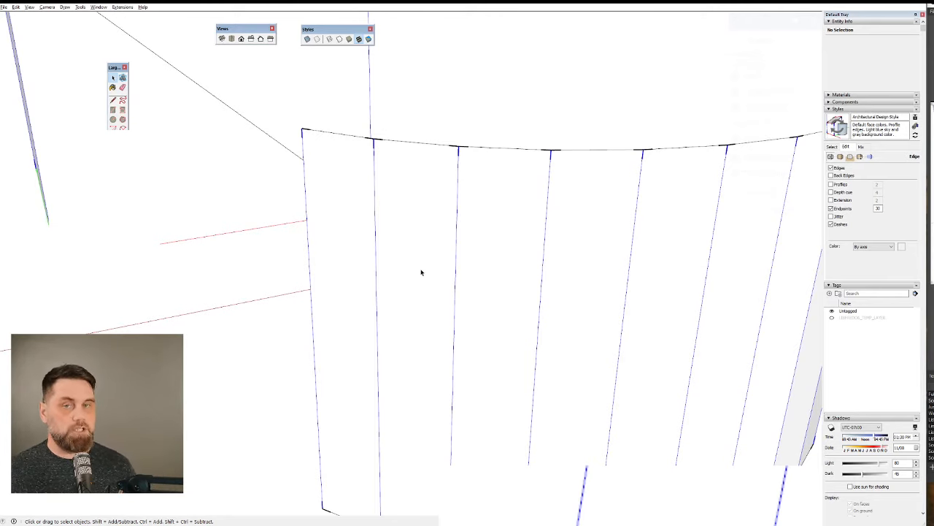
scroll(341, 216, "down", 5)
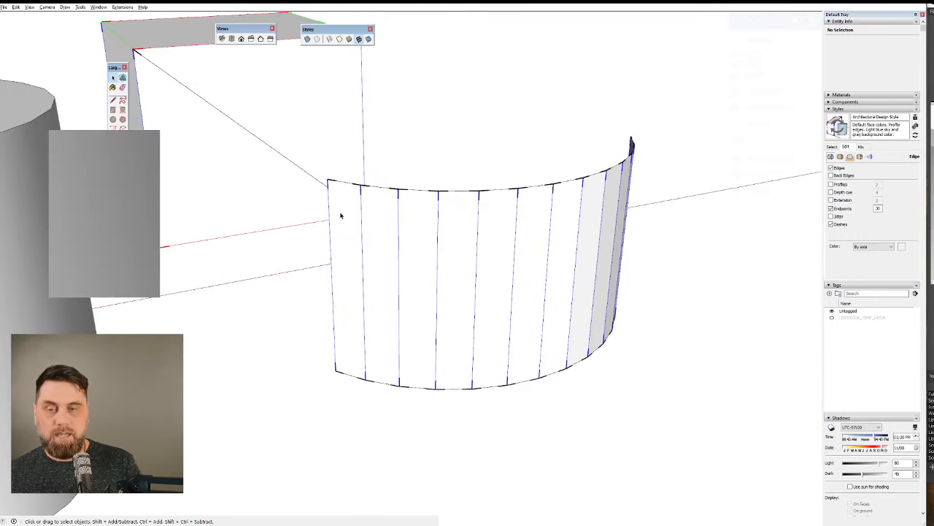
scroll(490, 355, "up", 5)
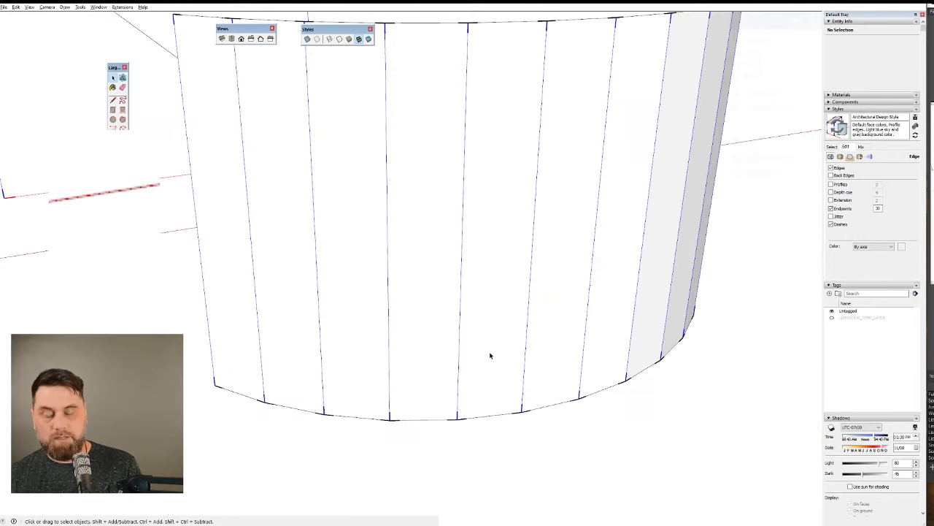
left_click(477, 344)
scroll(422, 333, "down", 5)
left_click(437, 324)
key("Delete")
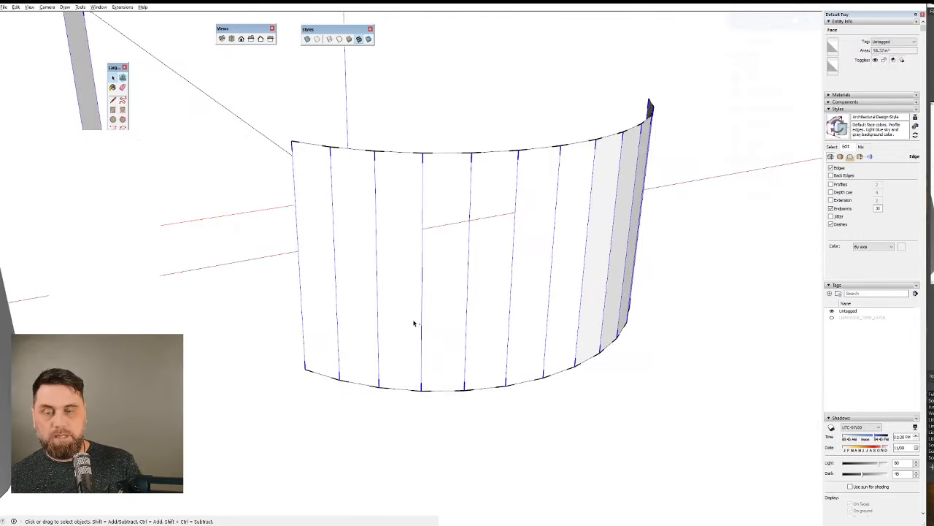
left_click(395, 317)
key("Delete")
left_click(365, 311)
key("Delete")
left_click(315, 298)
key("Delete")
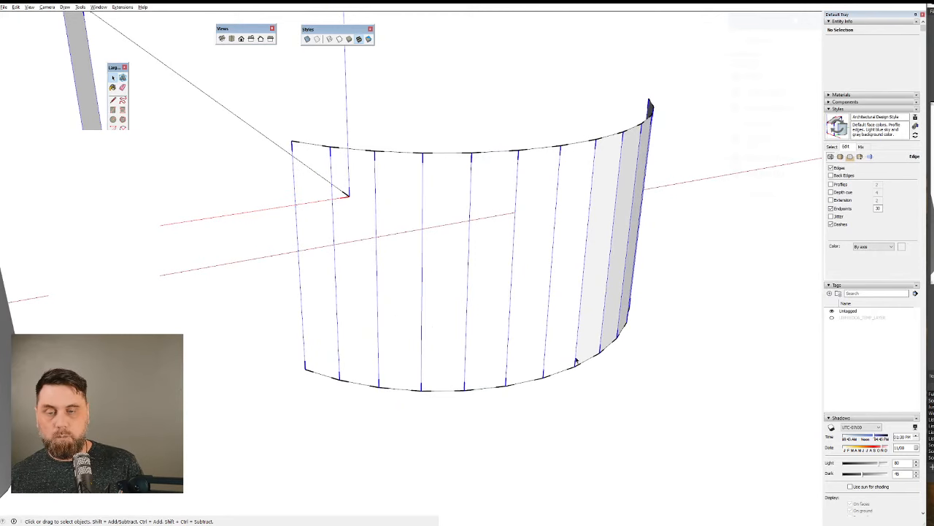
Retrace the bottom edges of four open panels with the Line tool, from the wall's middle outward, to restore their faces.
scroll(442, 387, "up", 5)
key("l")
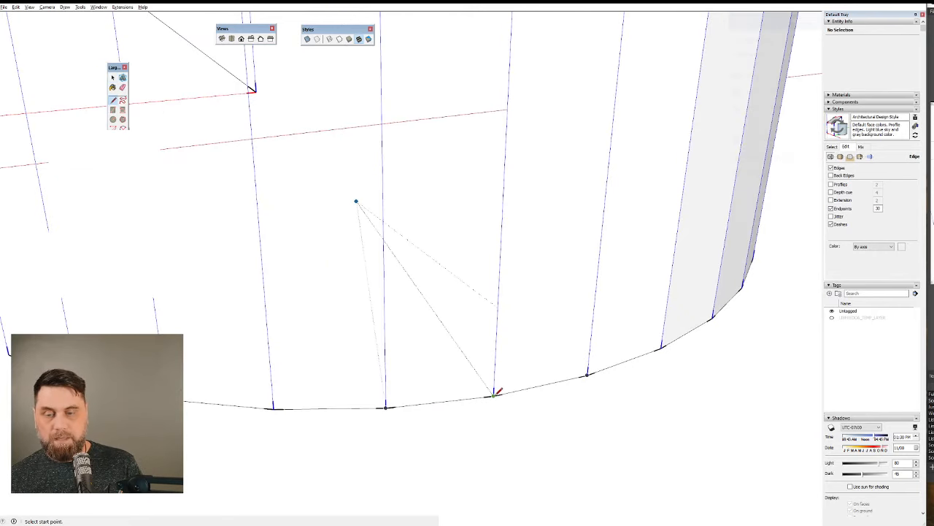
left_click(493, 395)
left_click(385, 406)
left_click(386, 406)
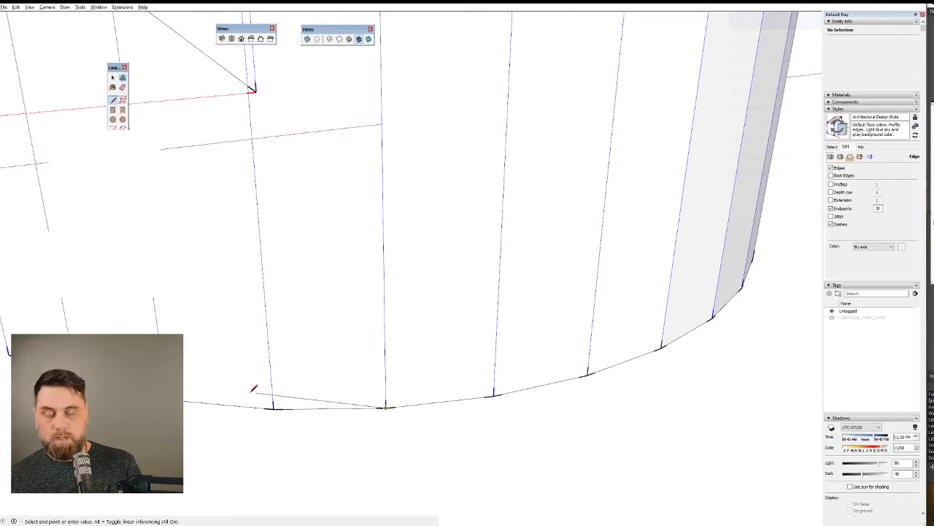
left_click(274, 407)
left_click(274, 408)
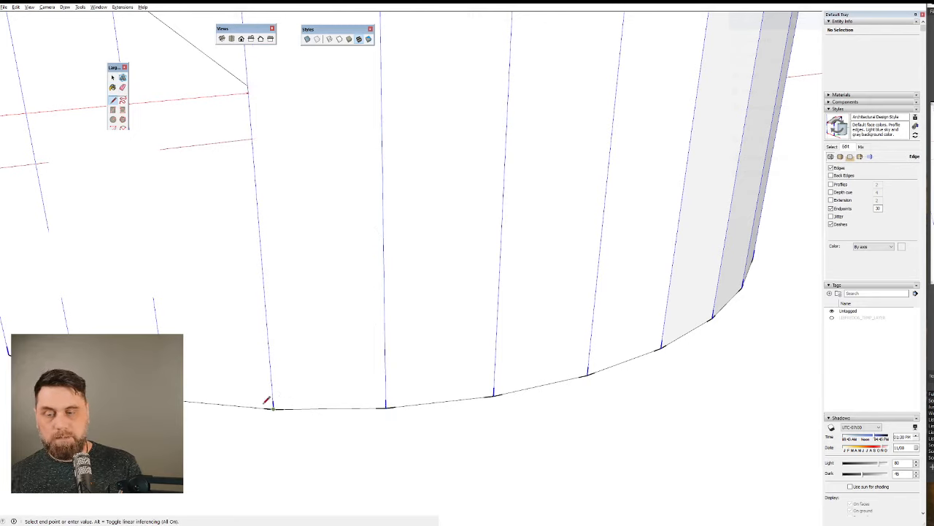
left_click(168, 399)
left_click(356, 201)
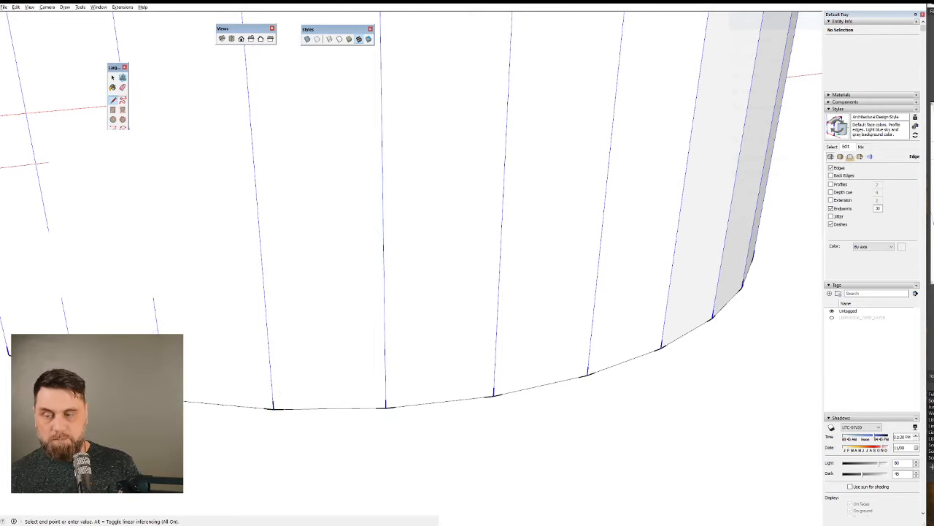
key("Escape")
Retrace the bottom edge of the remaining open panel at the wall's end to restore its face.
scroll(407, 360, "down", 4)
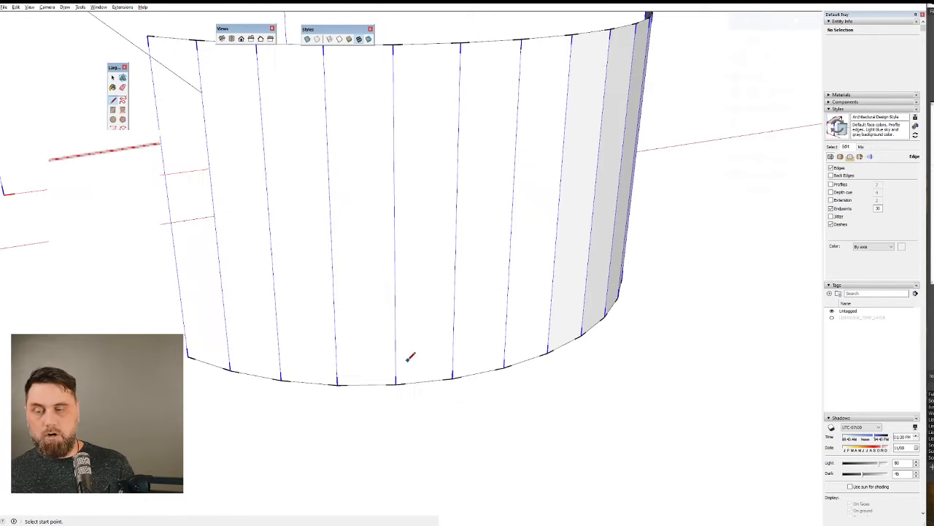
left_click(231, 369)
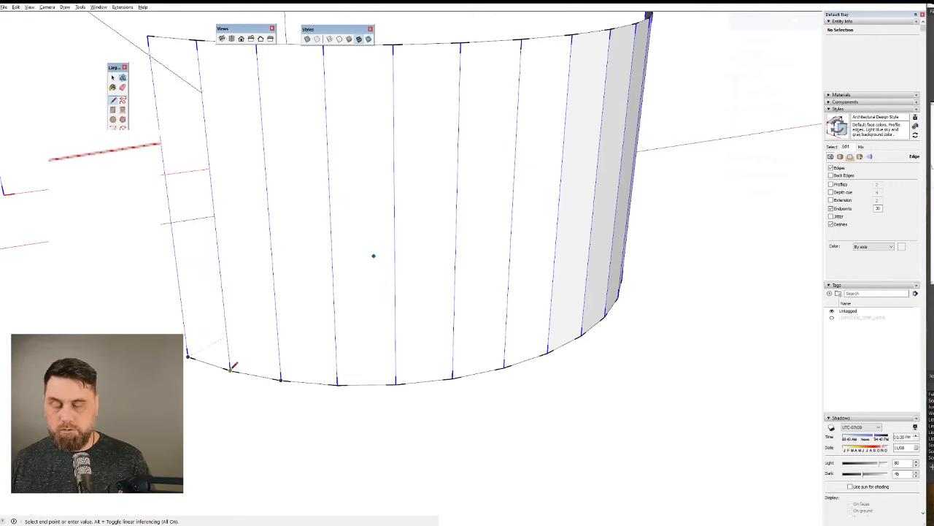
left_click(188, 356)
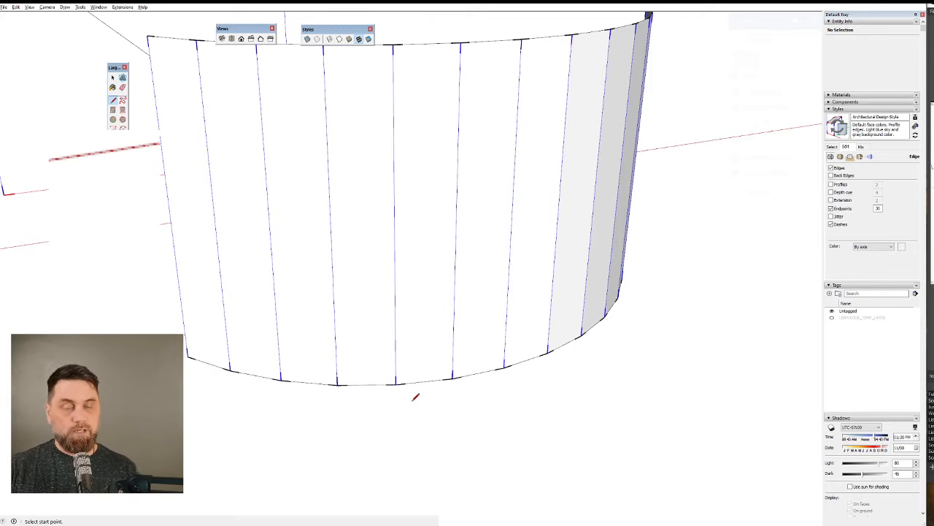
scroll(429, 341, "down", 6)
scroll(307, 328, "up", 8)
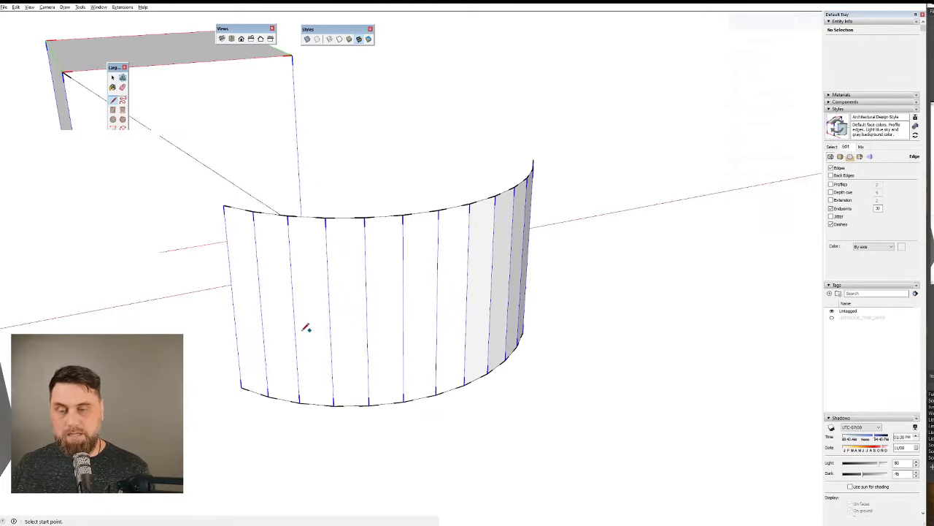
Turn on the display of hidden geometry to reveal the segment edges on the cylinder's side.
middle_click_drag(513, 208, 438, 328)
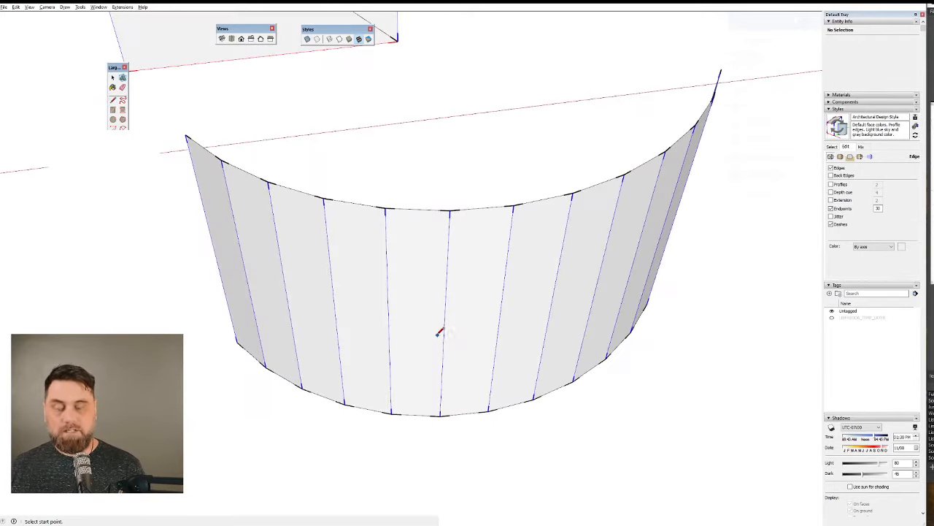
key("l")
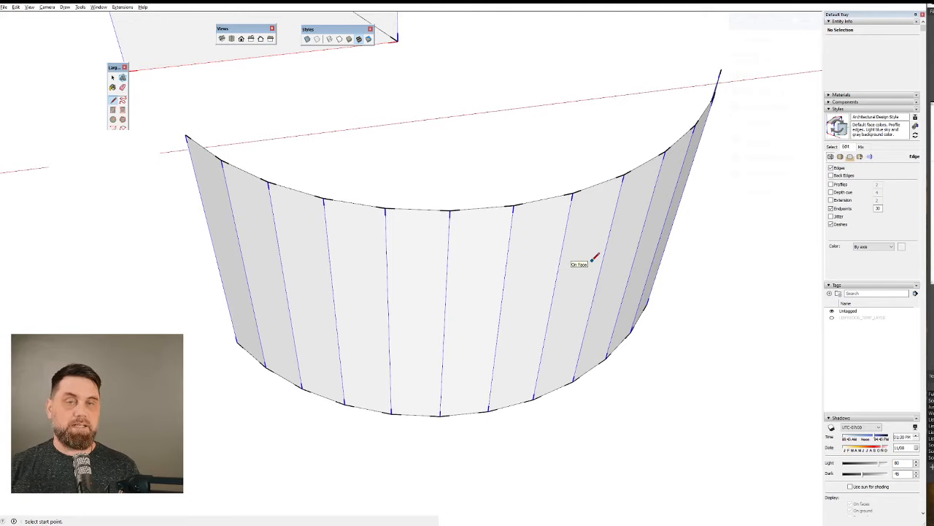
scroll(606, 245, "down", 6)
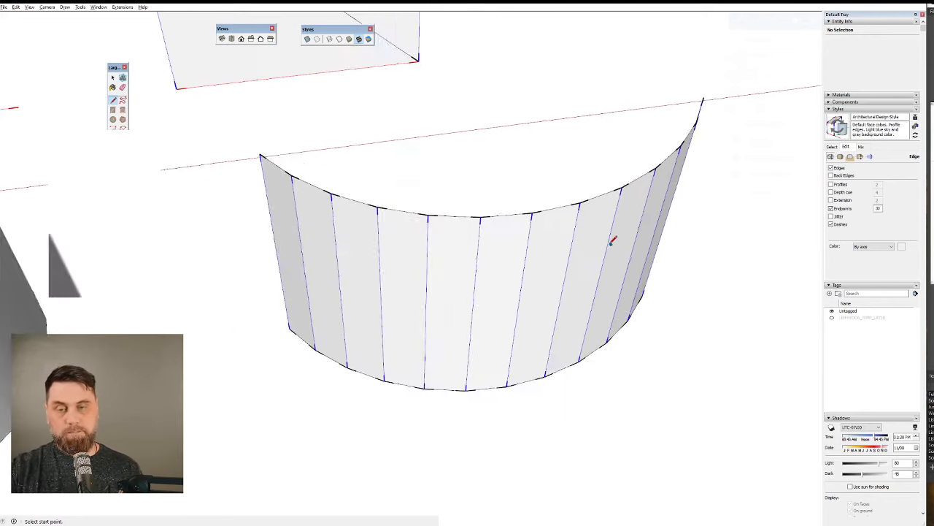
key("space")
scroll(276, 307, "up", 6)
scroll(276, 307, "up", 2)
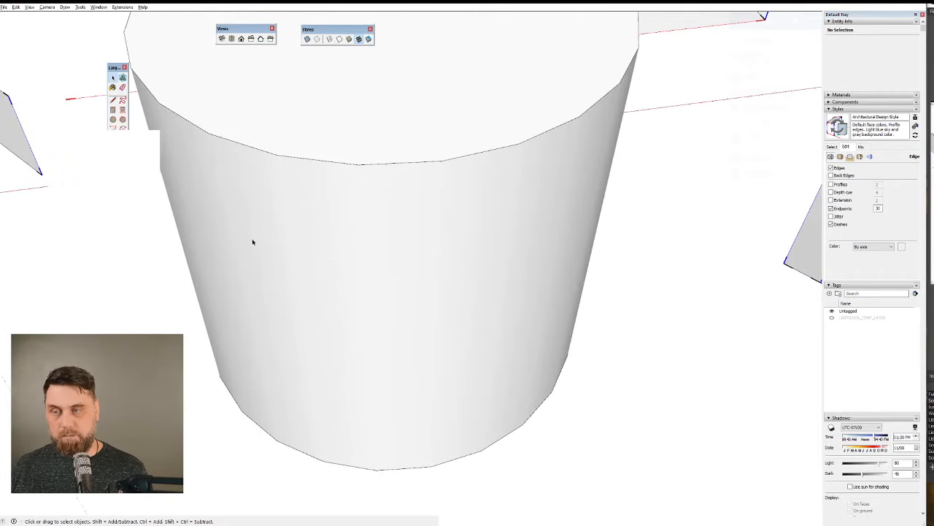
left_click(31, 7)
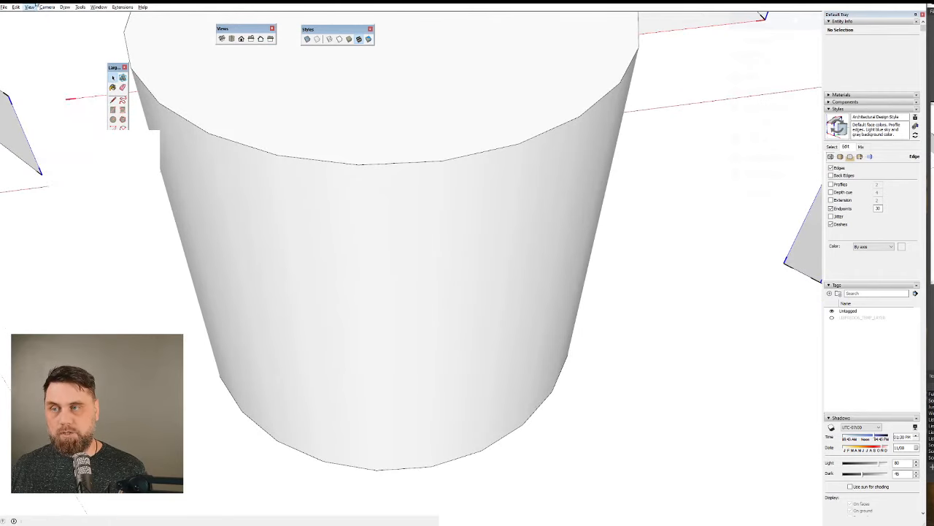
left_click(52, 34)
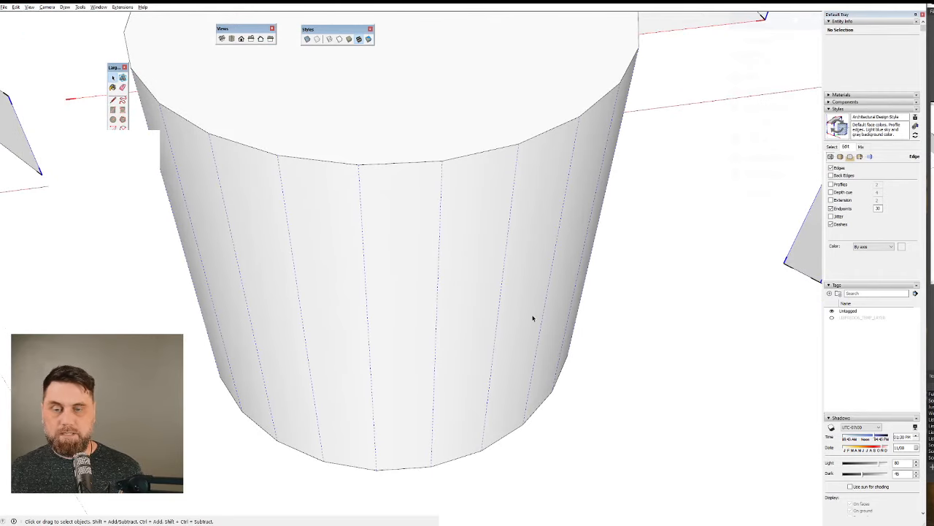
Select two adjacent front panels of the cylinder one at a time and turn off Soft for the hidden edge between them.
middle_click_drag(534, 319, 222, 288)
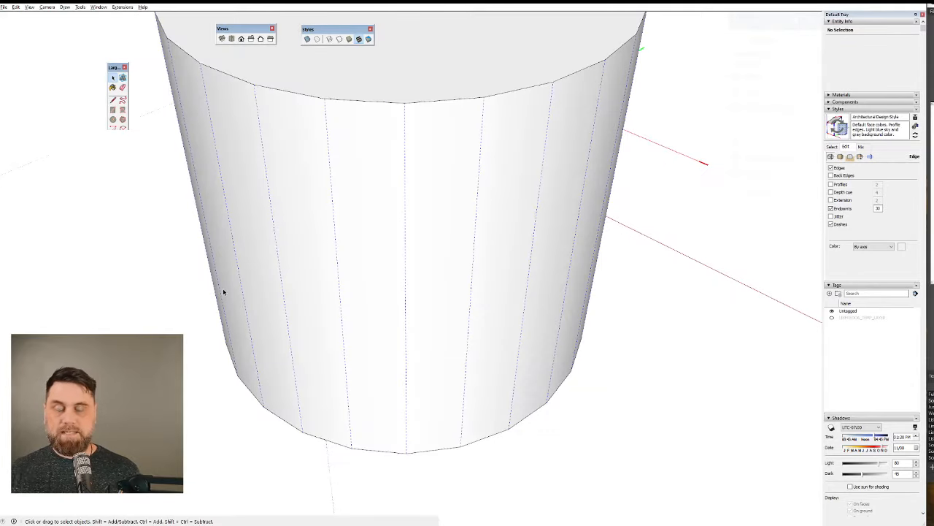
left_click(472, 312)
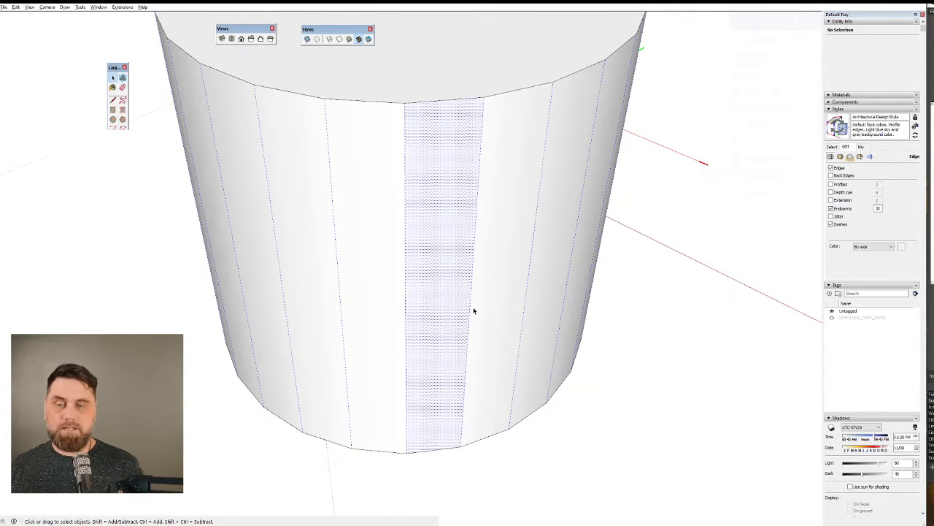
left_click(369, 281)
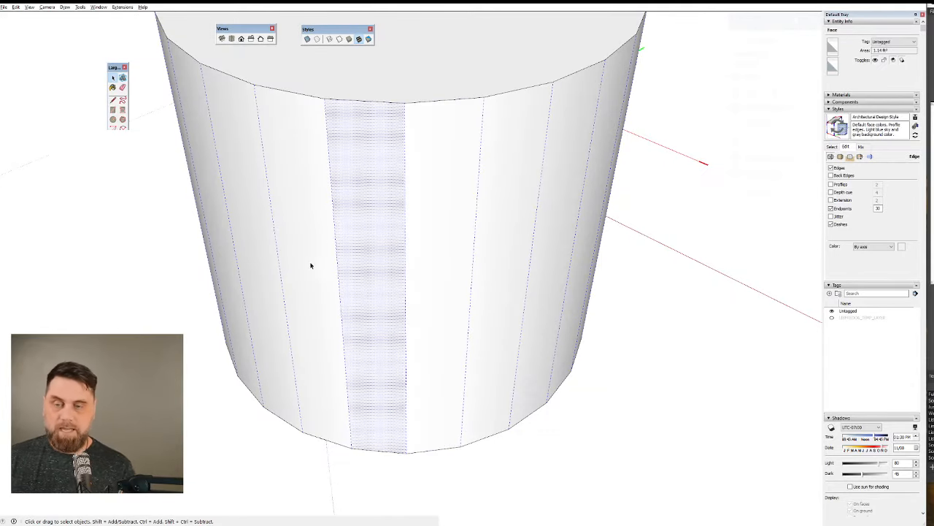
left_click(406, 245)
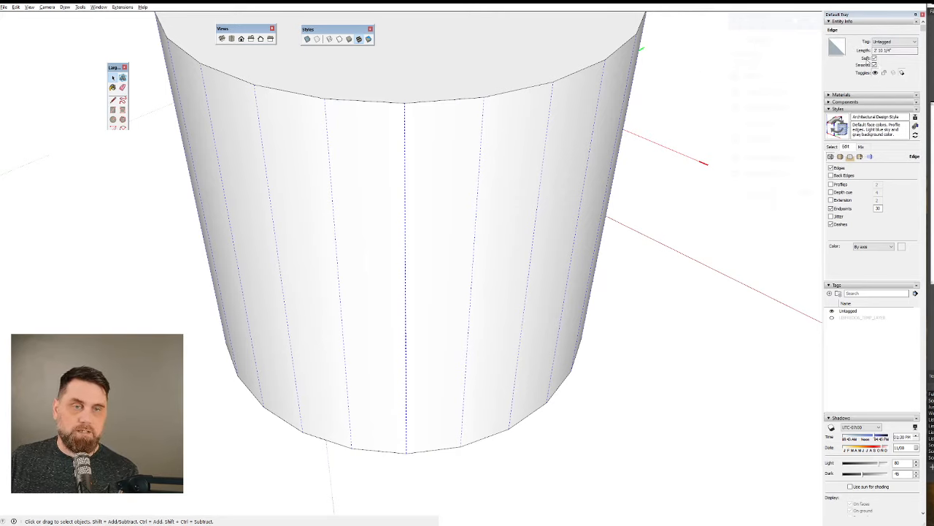
left_click(875, 58)
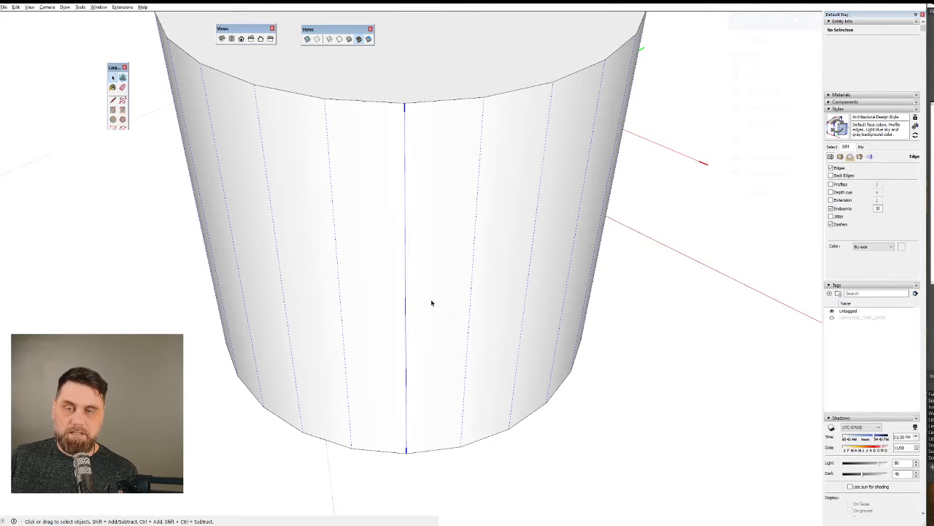
Hide the hidden geometry and turn off Smooth for the cylinder's one visible vertical edge.
middle_click_drag(431, 302, 399, 232)
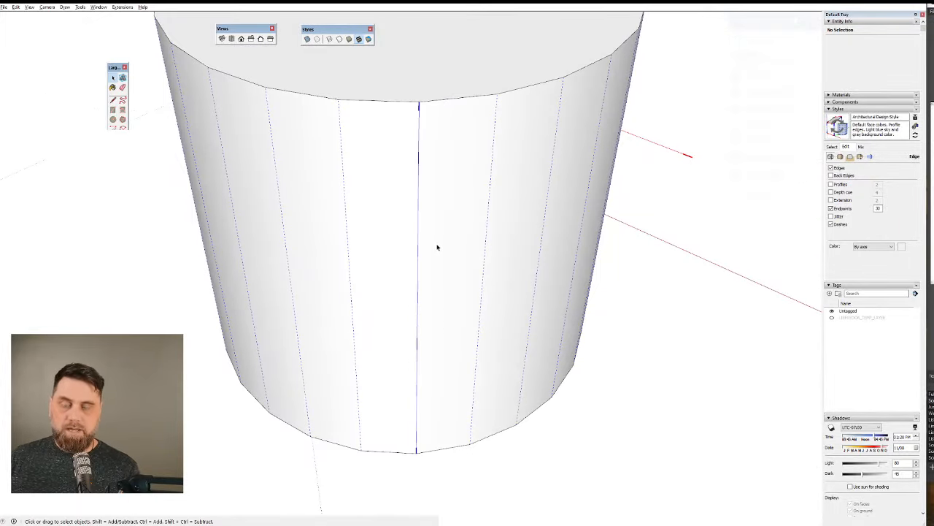
scroll(437, 247, "down", 5)
middle_click_drag(438, 282, 470, 264)
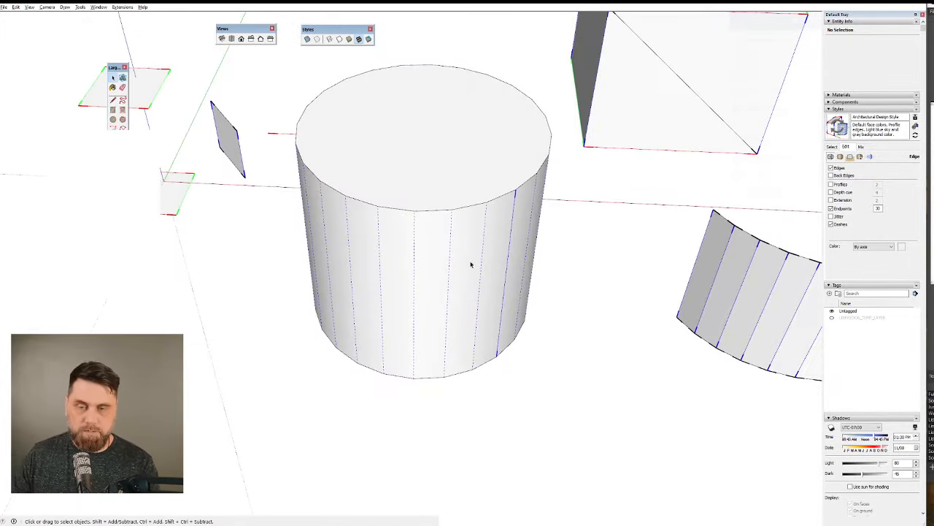
middle_click_drag(530, 267, 369, 301)
mouse_move(459, 319)
middle_mouse_down()
mouse_move(543, 323)
mouse_move(463, 305)
middle_mouse_up()
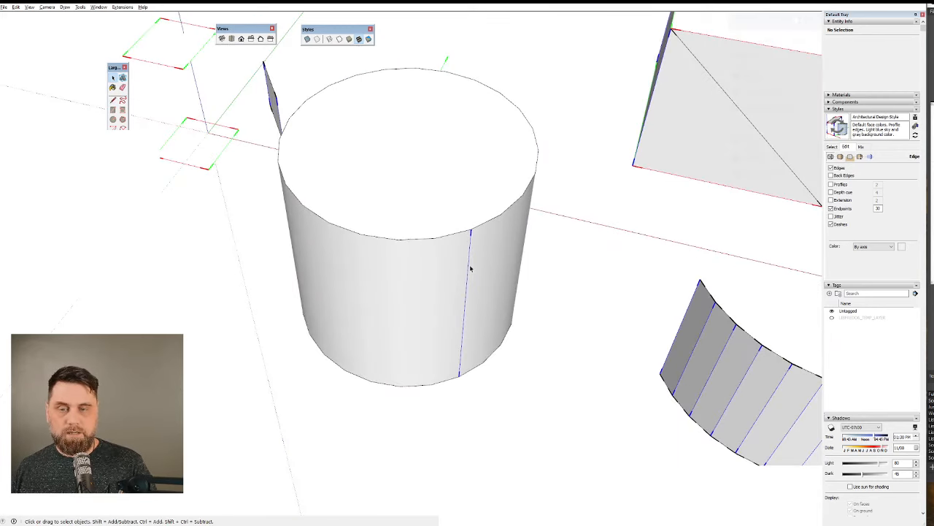
left_click(470, 270)
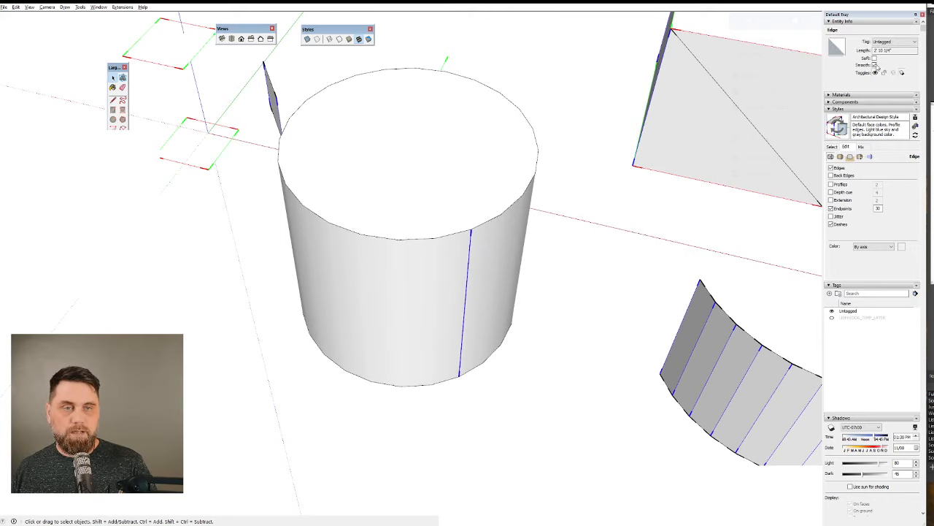
left_click(875, 65)
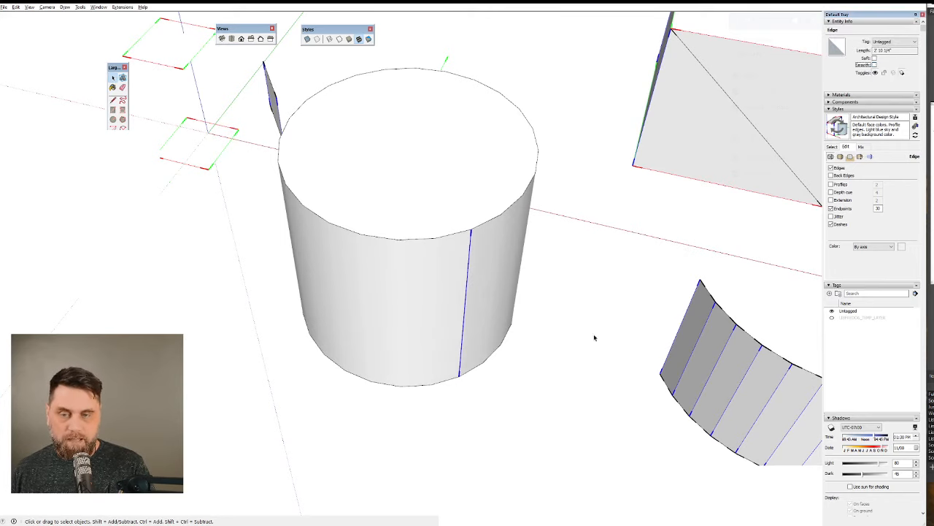
left_click(518, 406)
Show hidden geometry again and turn Soft on for the cylinder's solid vertical edge, leaving Smooth off.
scroll(471, 248, "up", 5)
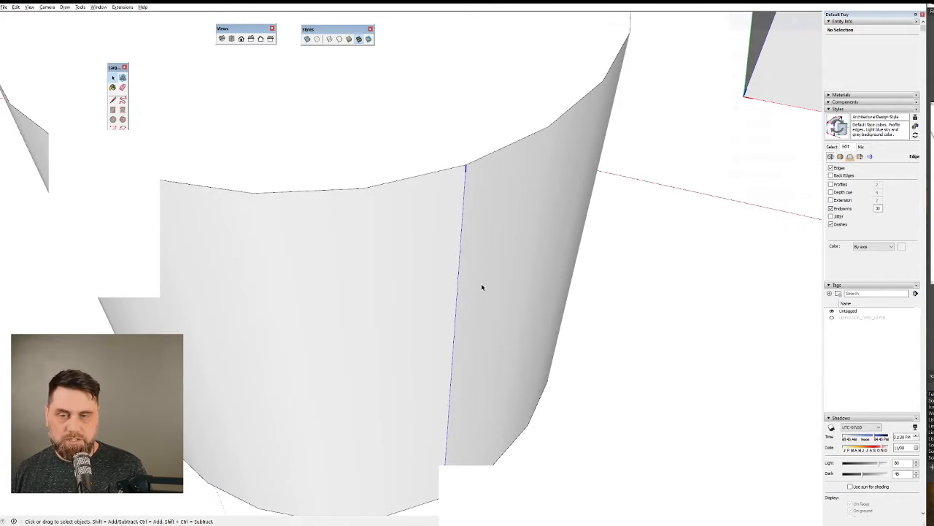
scroll(449, 312, "down", 2)
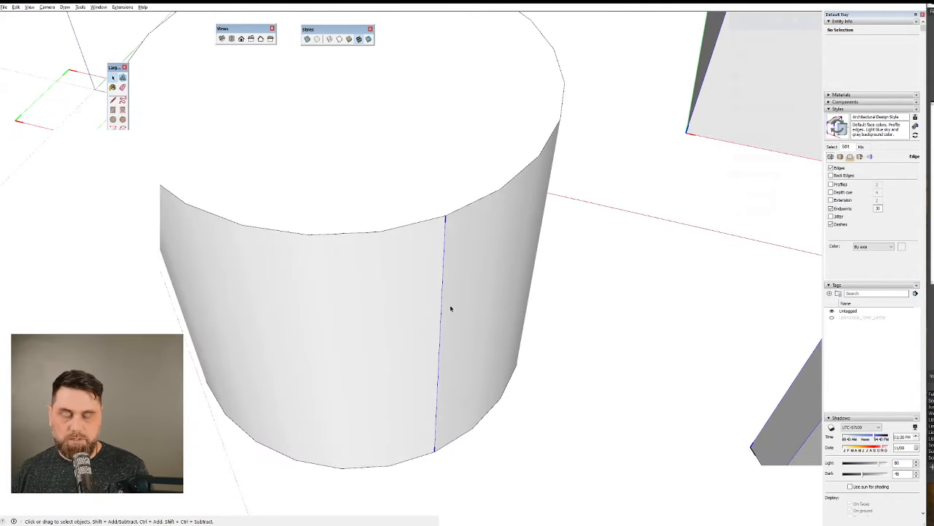
scroll(471, 317, "up", 4)
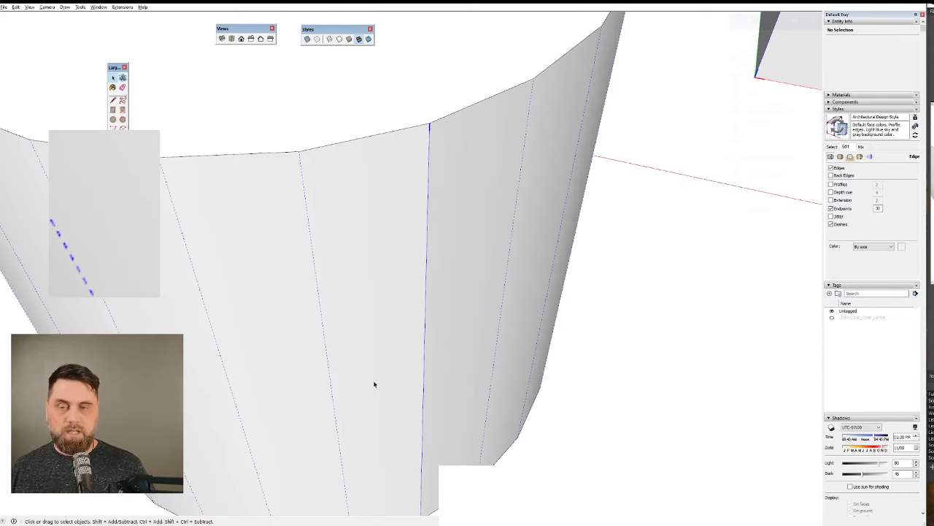
scroll(452, 300, "down", 3)
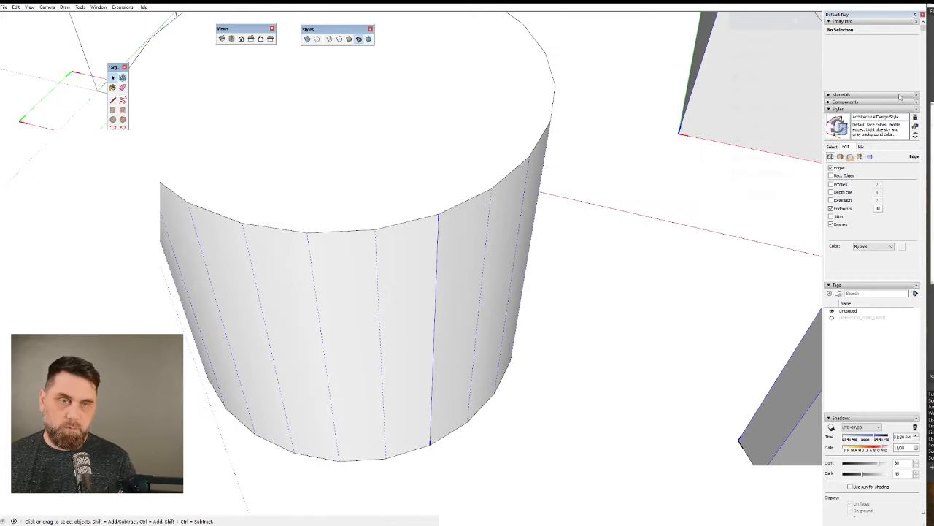
left_click(436, 304)
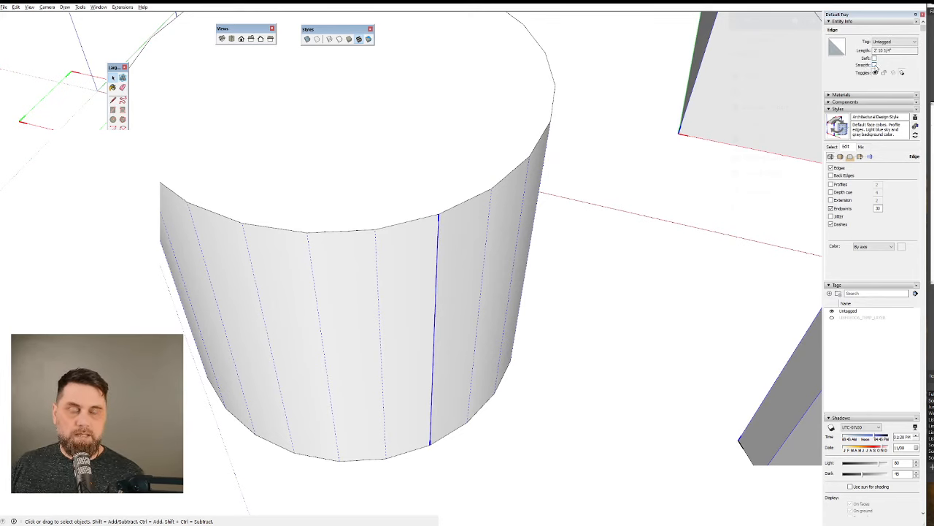
left_click(875, 65)
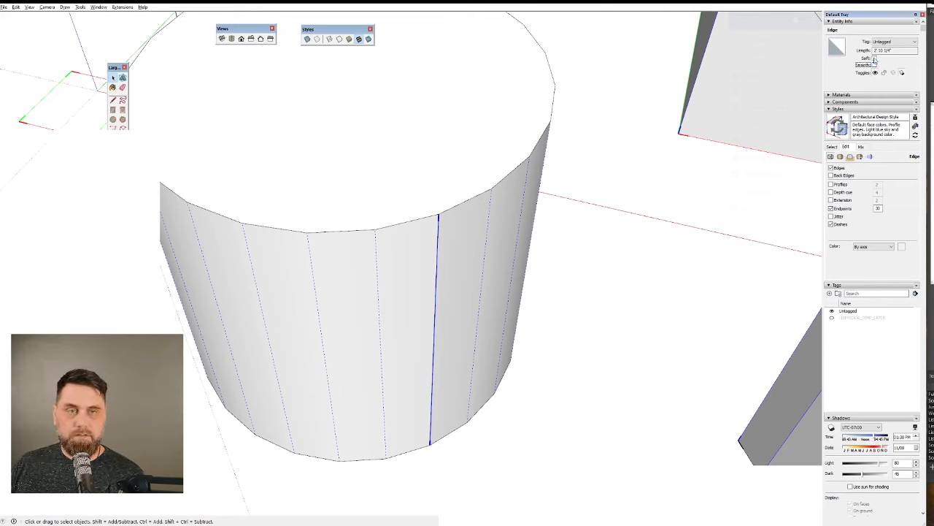
left_click(874, 58)
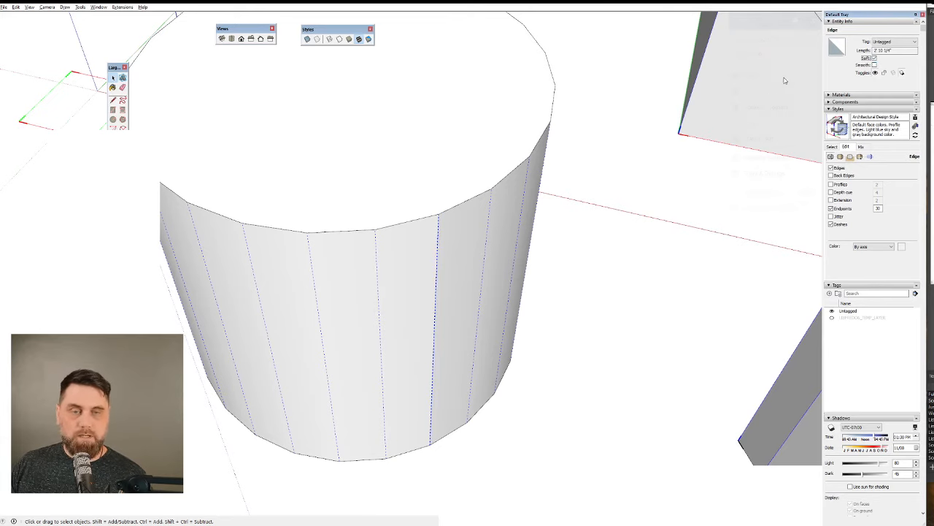
left_click(546, 461)
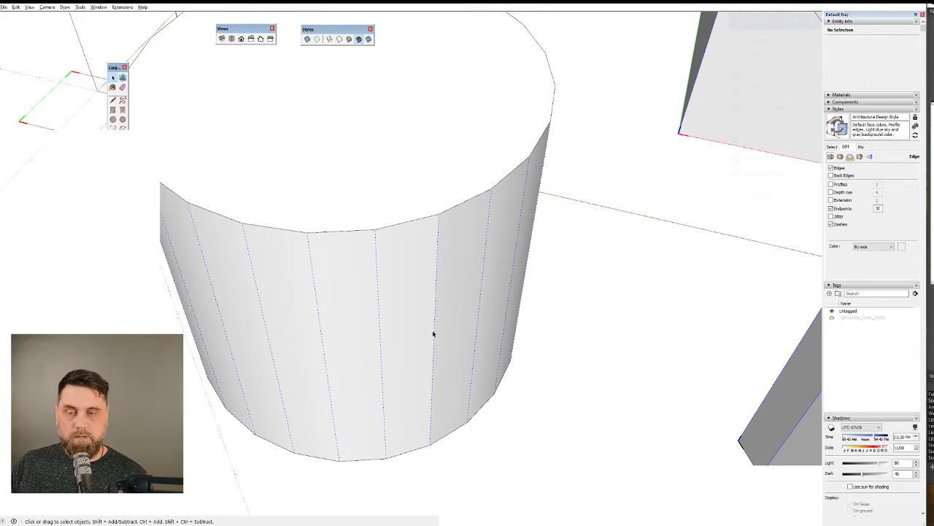
Hide the hidden geometry and shade the model using the sun at 01:12 PM on 07/27.
scroll(433, 334, "down", 10)
mouse_move(402, 365)
middle_mouse_down()
mouse_move(203, 319)
mouse_move(314, 278)
mouse_move(448, 248)
mouse_move(411, 390)
middle_mouse_up()
scroll(442, 289, "up", 5)
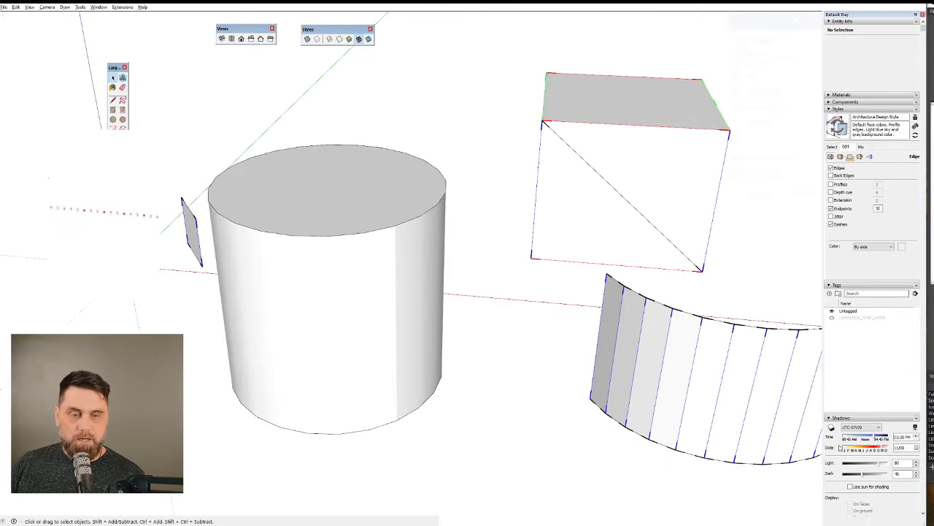
scroll(853, 445, "down", 2)
left_click(851, 442)
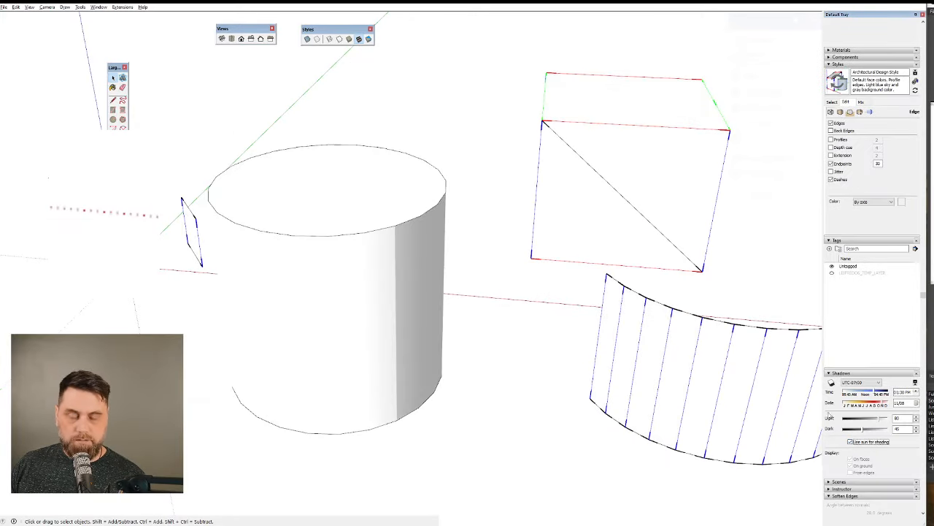
mouse_move(464, 420)
middle_mouse_down()
mouse_move(289, 428)
mouse_move(311, 438)
mouse_move(343, 408)
middle_mouse_up()
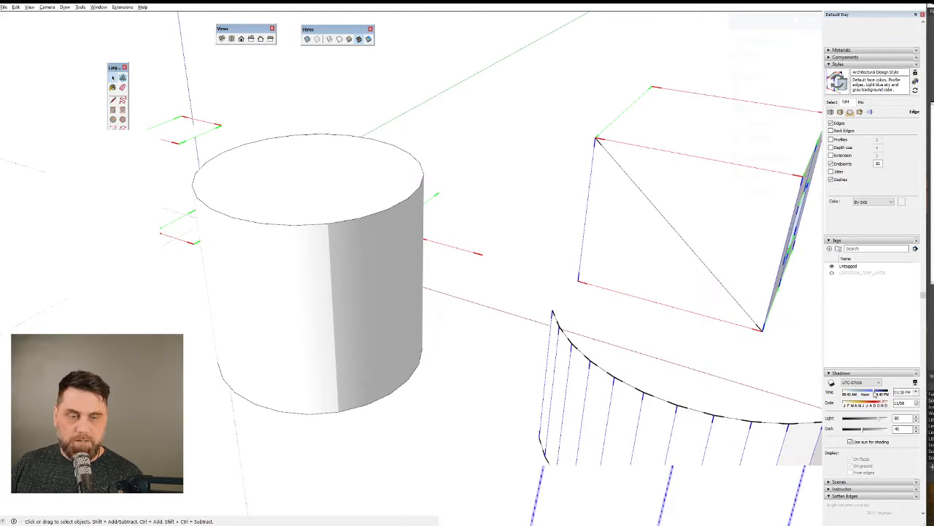
mouse_move(880, 394)
left_mouse_down()
mouse_move(863, 395)
mouse_move(875, 395)
mouse_move(869, 406)
left_mouse_up()
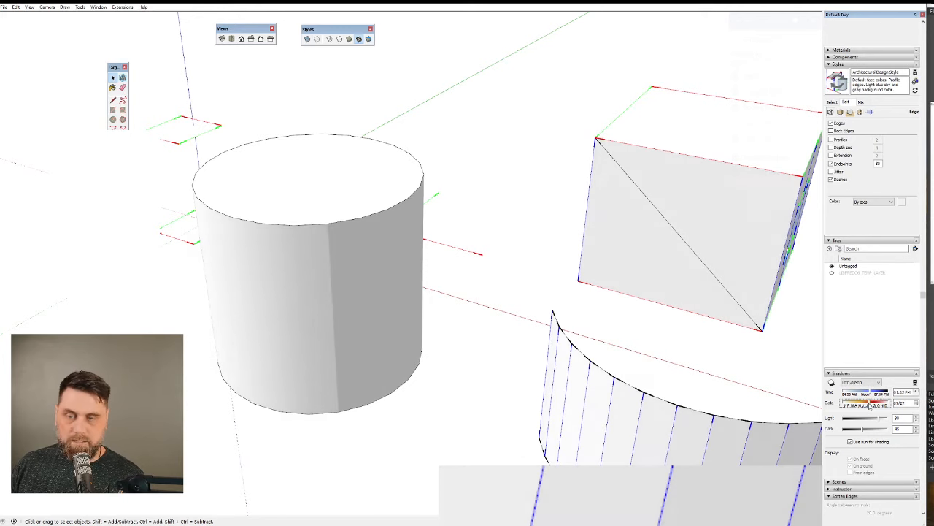
Show hidden geometry, select the cylinder's vertical edge at the sharp shading break and toggle its Smooth setting.
left_click(334, 340)
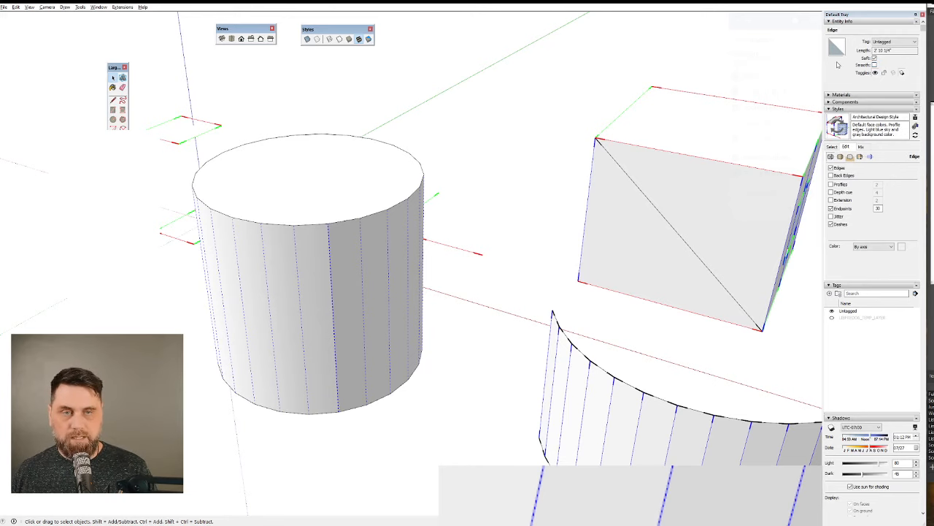
left_click(876, 66)
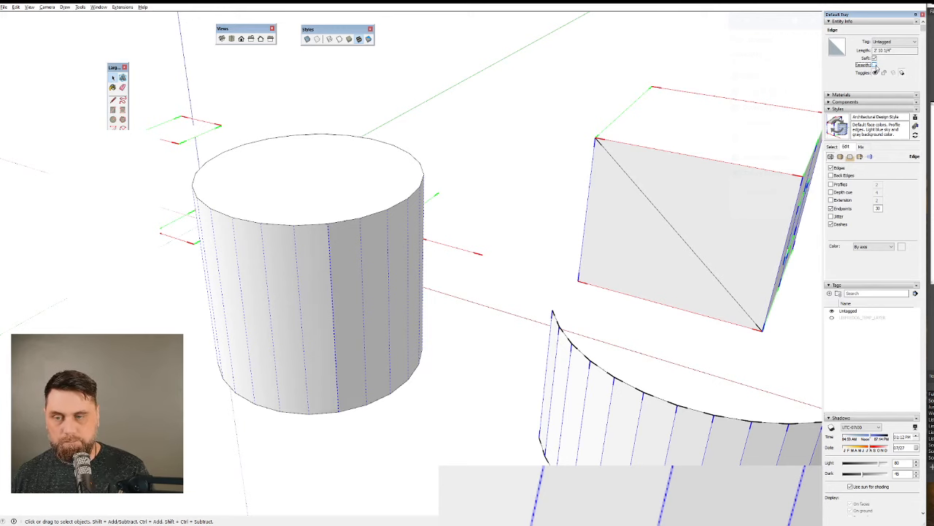
Set the sun to 01:56 PM on 12/03 and turn on Smooth for the selected cylinder edge.
left_click(865, 439)
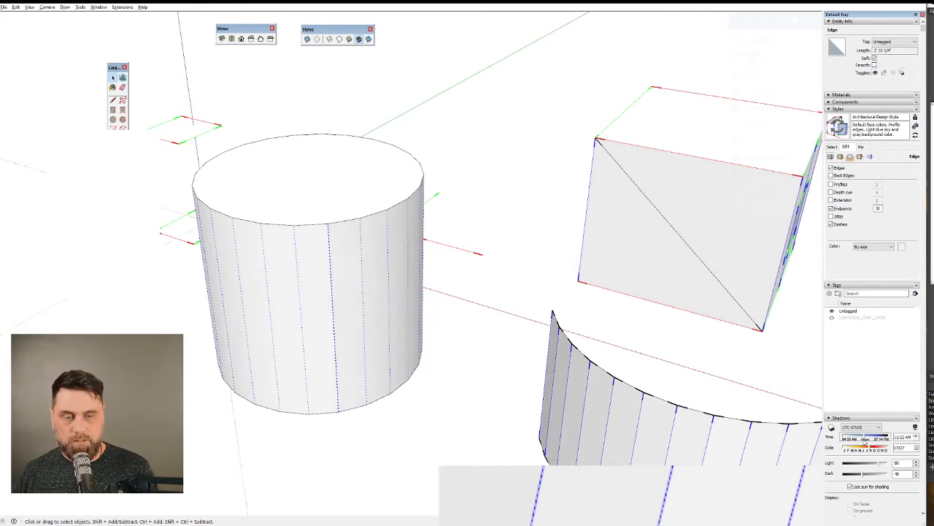
mouse_move(866, 439)
left_mouse_down()
mouse_move(892, 436)
mouse_move(870, 440)
left_mouse_up()
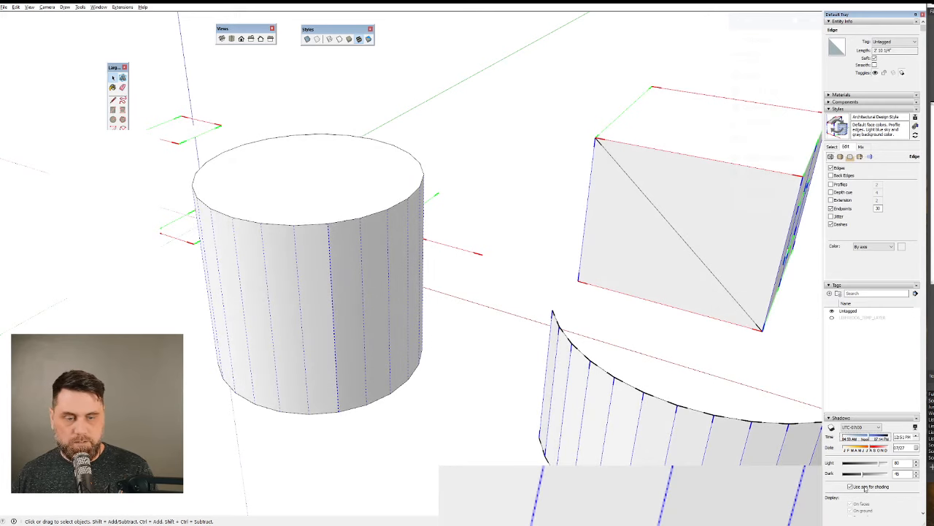
left_click(873, 449)
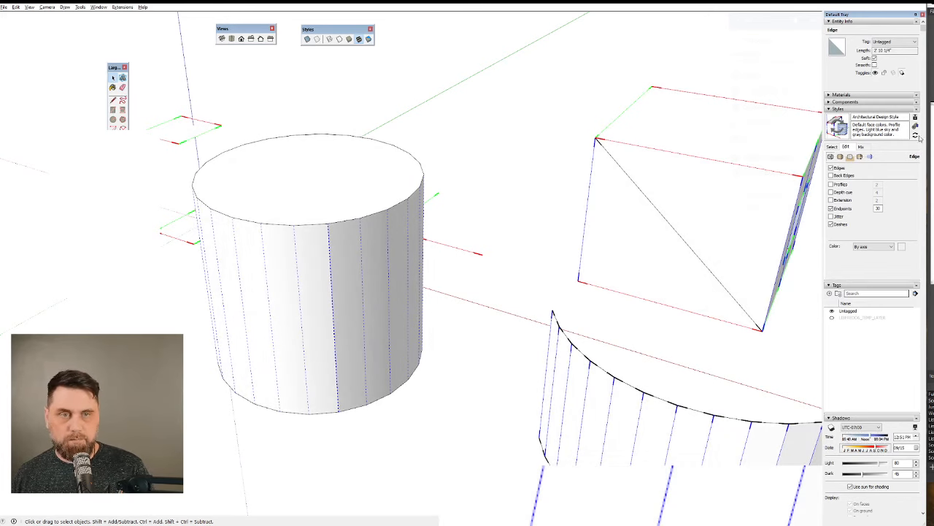
left_click_drag(876, 448, 882, 438)
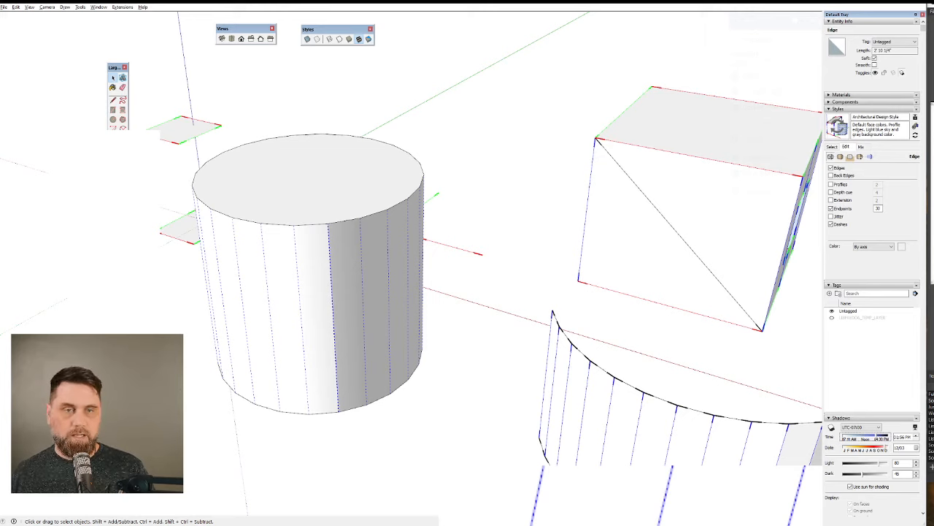
left_click(875, 65)
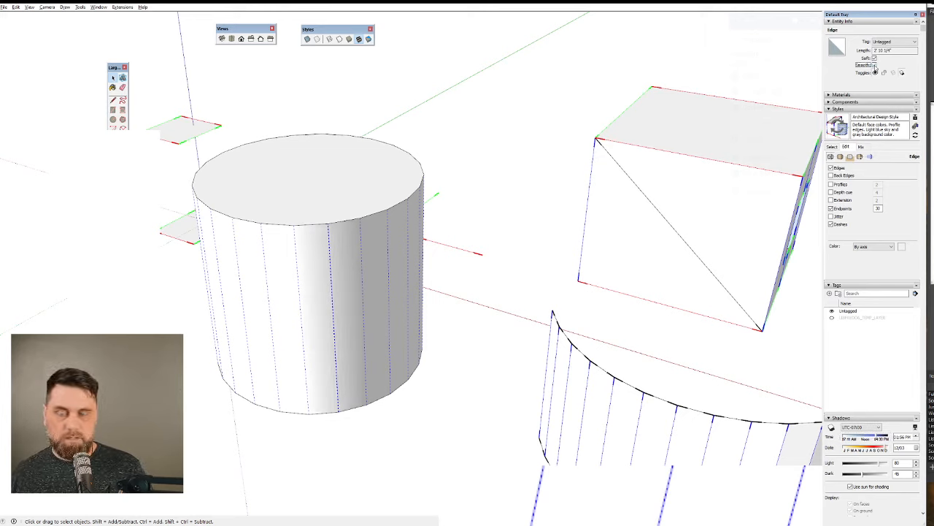
Toggle Smooth off and on repeatedly for the selected cylinder edge to compare the shading, finishing with Smooth on.
left_click(875, 65)
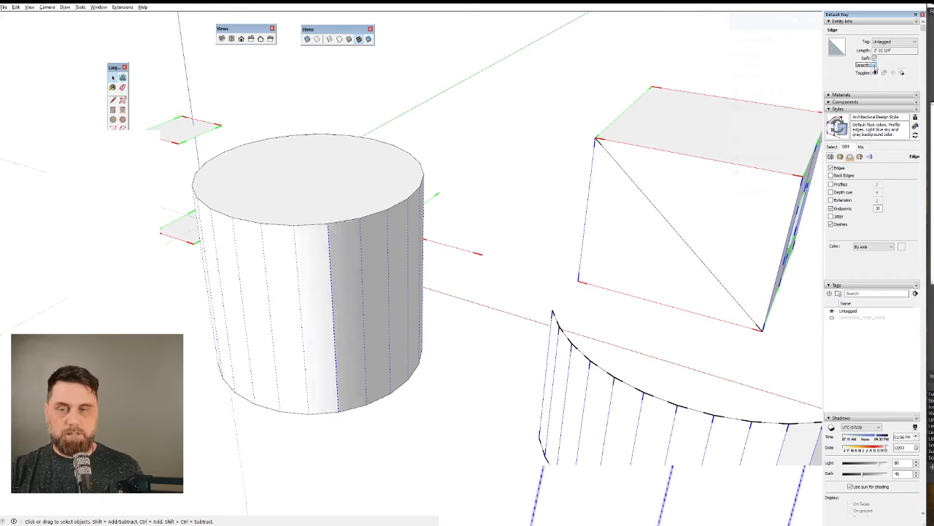
left_click(875, 65)
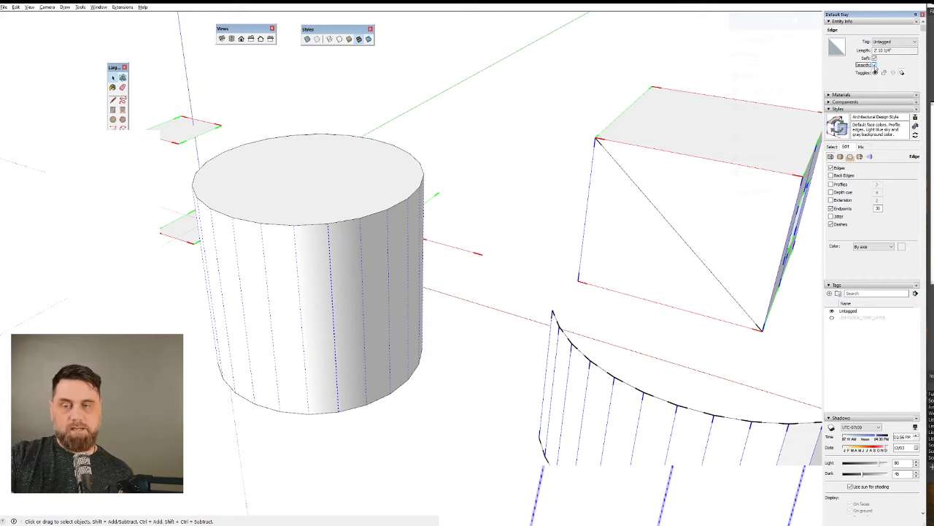
left_click(875, 65)
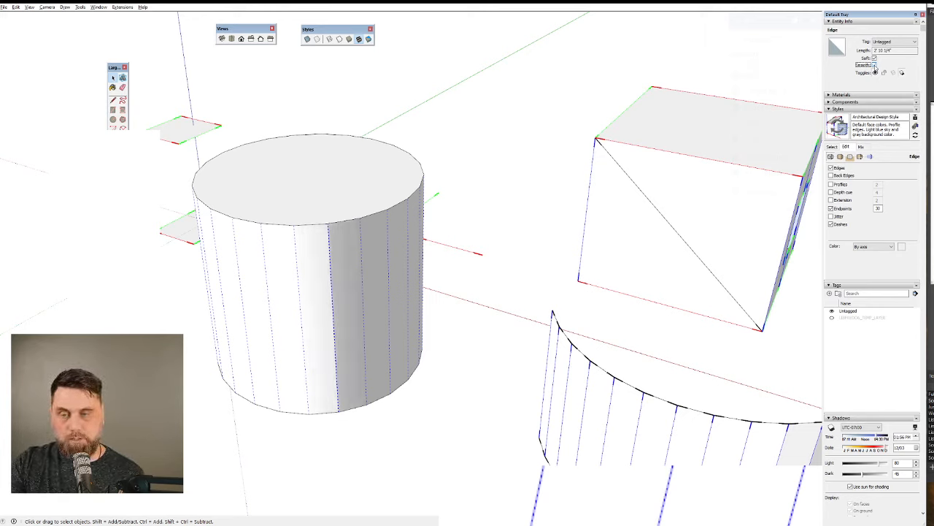
left_click(876, 65)
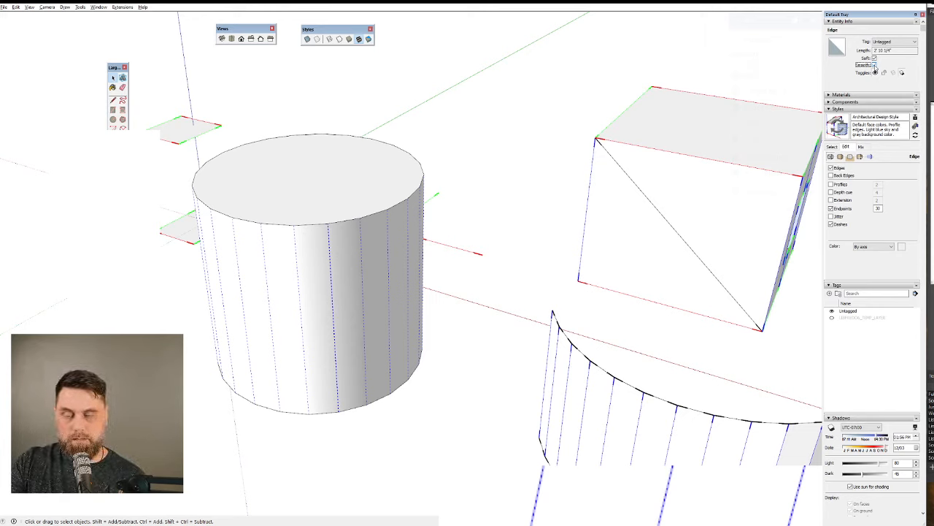
left_click(875, 65)
left_click(876, 65)
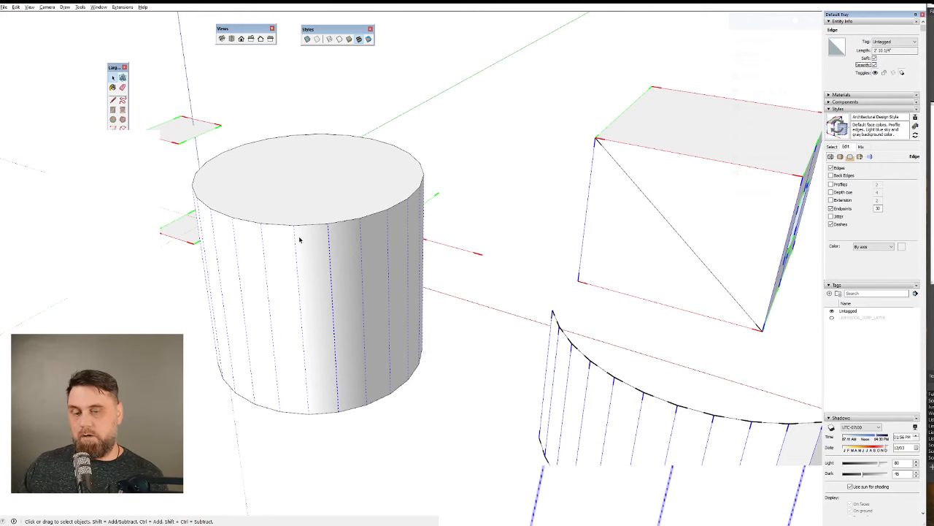
Select all connected geometry of the curved wall, examine its flat faces and vertical edges, and clear the selection.
scroll(300, 240, "down", 4)
middle_click_drag(336, 307, 822, 367)
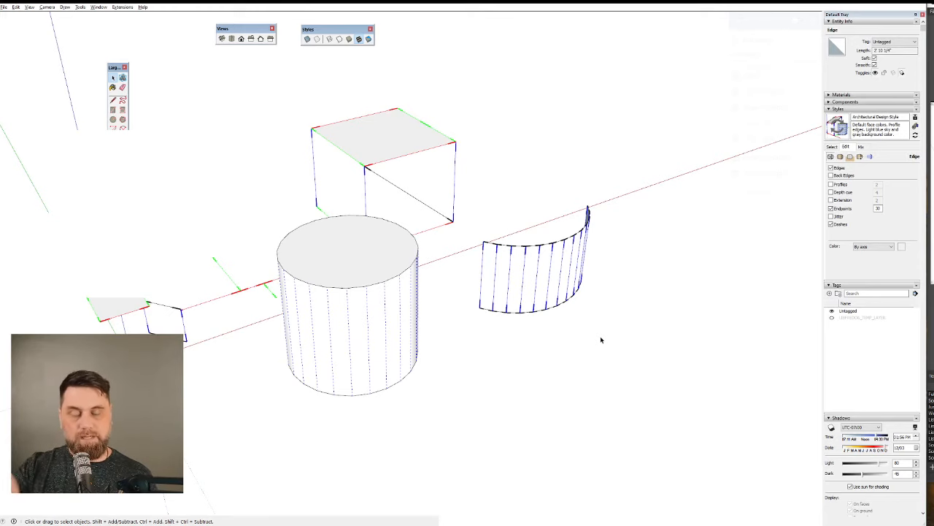
scroll(401, 340, "up", 6)
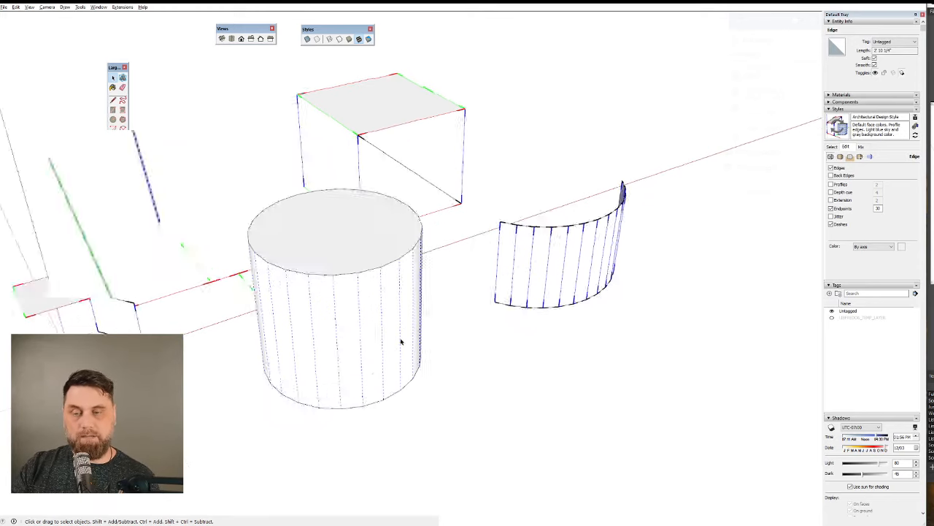
scroll(357, 370, "down", 4)
scroll(357, 370, "down", 2)
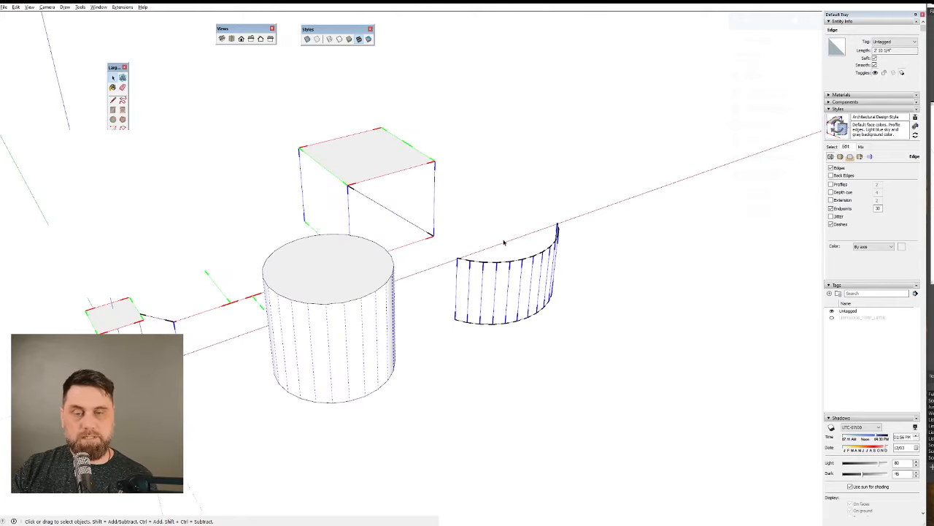
scroll(517, 270, "up", 5)
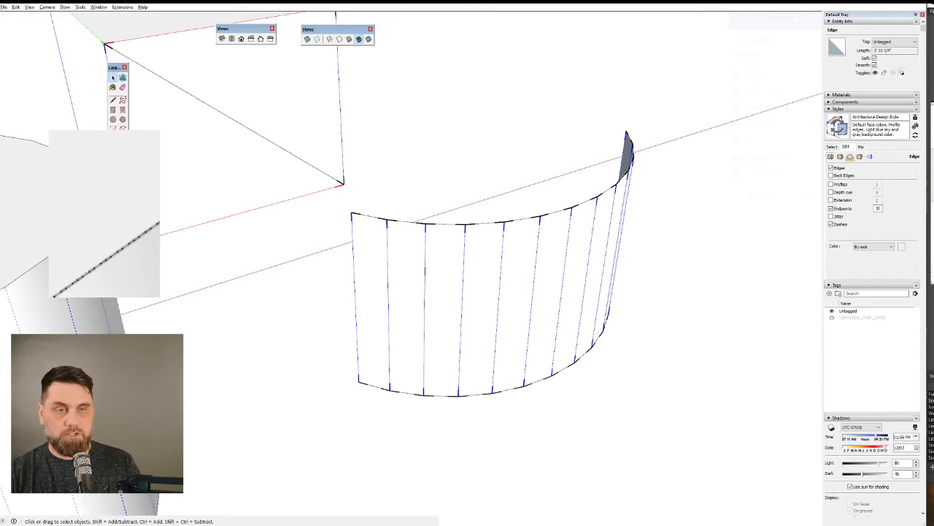
triple_click(507, 321)
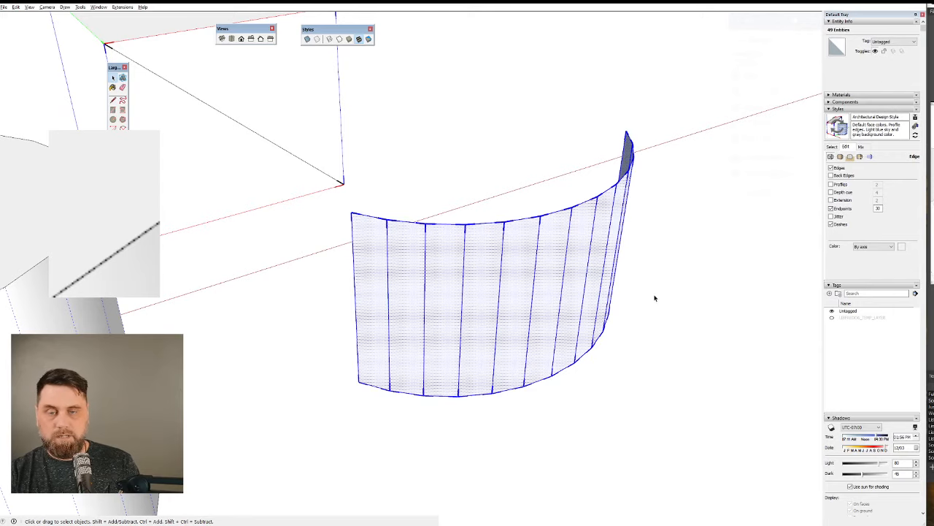
mouse_move(655, 298)
middle_mouse_down()
mouse_move(484, 263)
mouse_move(511, 308)
mouse_move(525, 292)
middle_mouse_up()
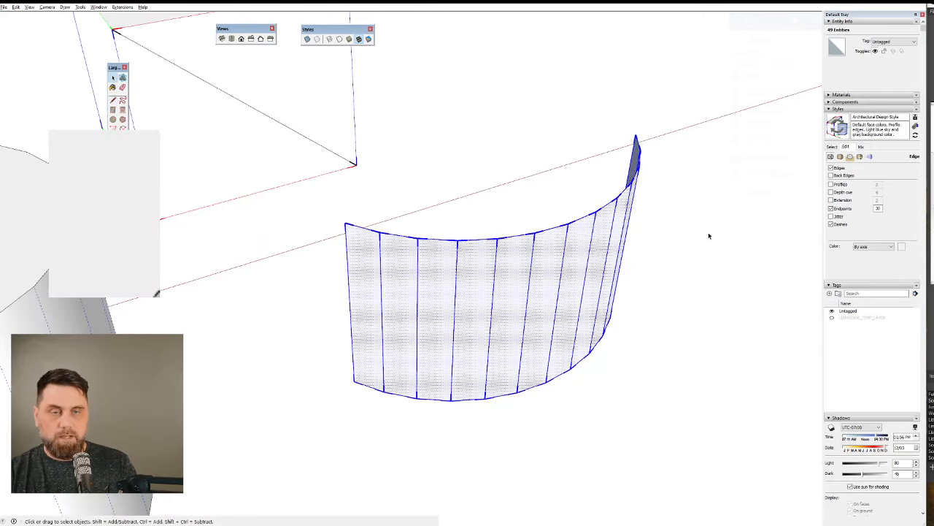
mouse_move(499, 404)
middle_mouse_down()
mouse_move(667, 229)
mouse_move(400, 192)
mouse_move(586, 297)
middle_mouse_up()
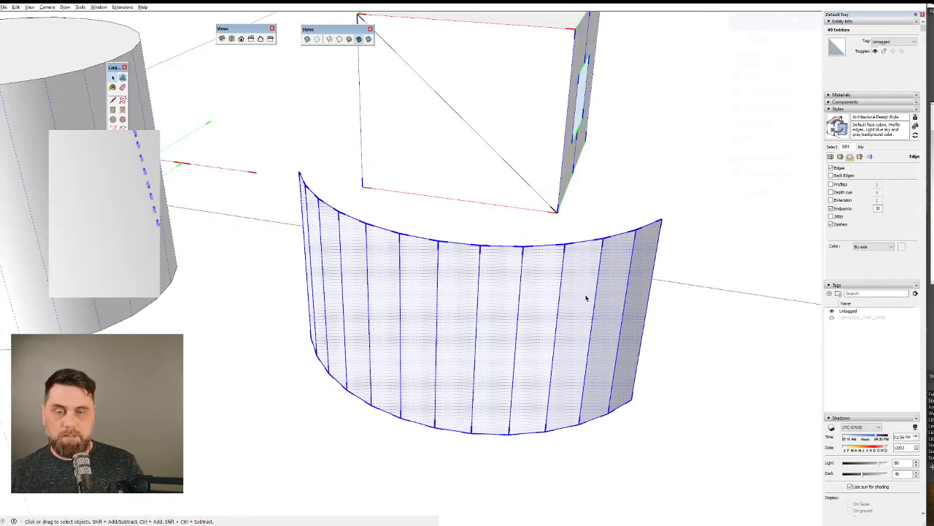
left_click(269, 271)
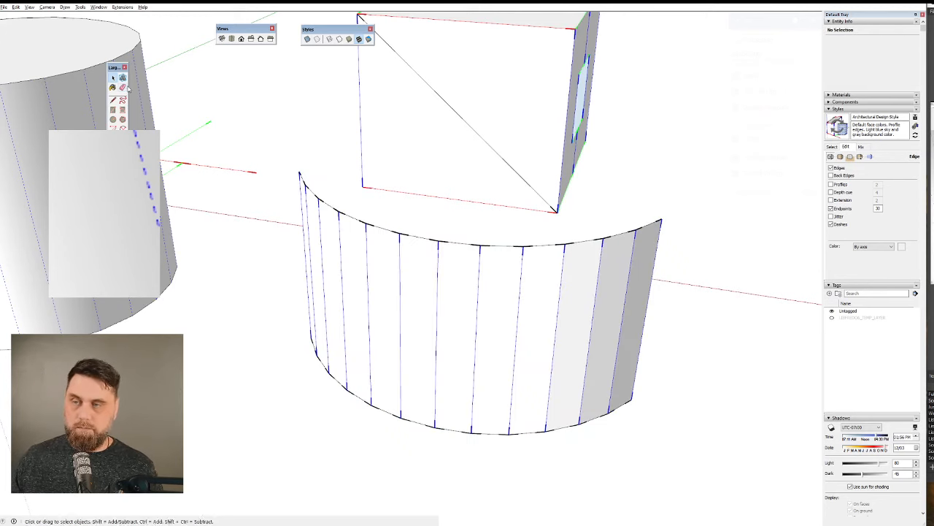
Soften and smooth the first inner vertical edge at the curved wall's shaded end with the Eraser, and select that edge.
left_click(123, 87)
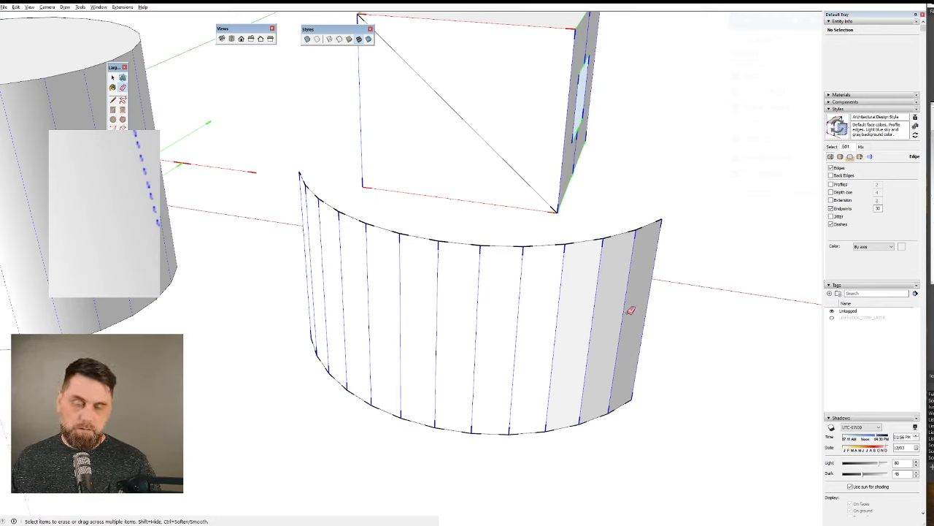
left_click_drag(631, 310, 625, 314, "ctrl")
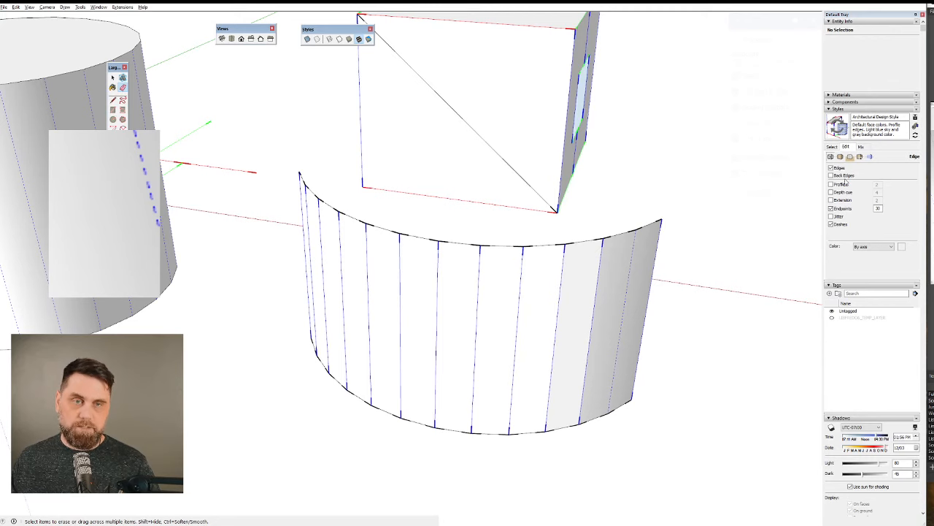
key("space")
left_click(627, 295)
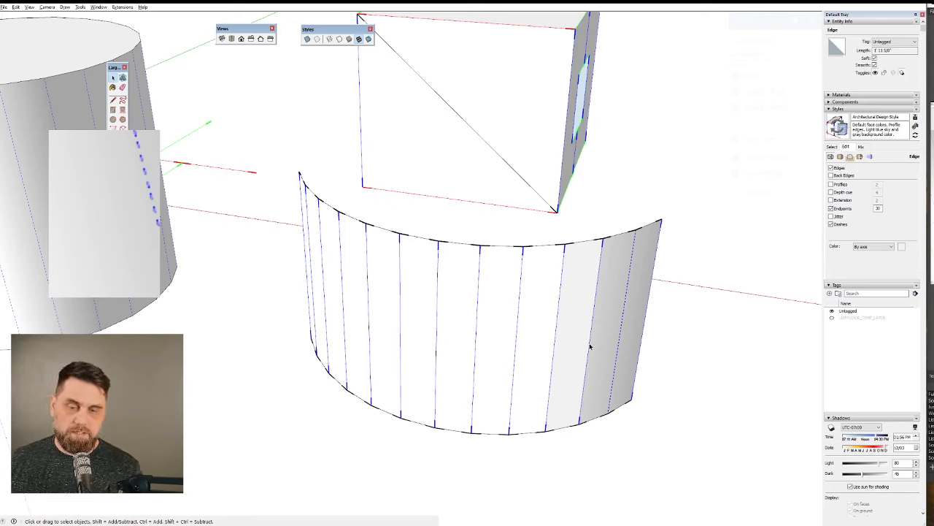
Turn on Soft and Smooth for the next two vertical edges of the curved wall.
left_click(875, 65)
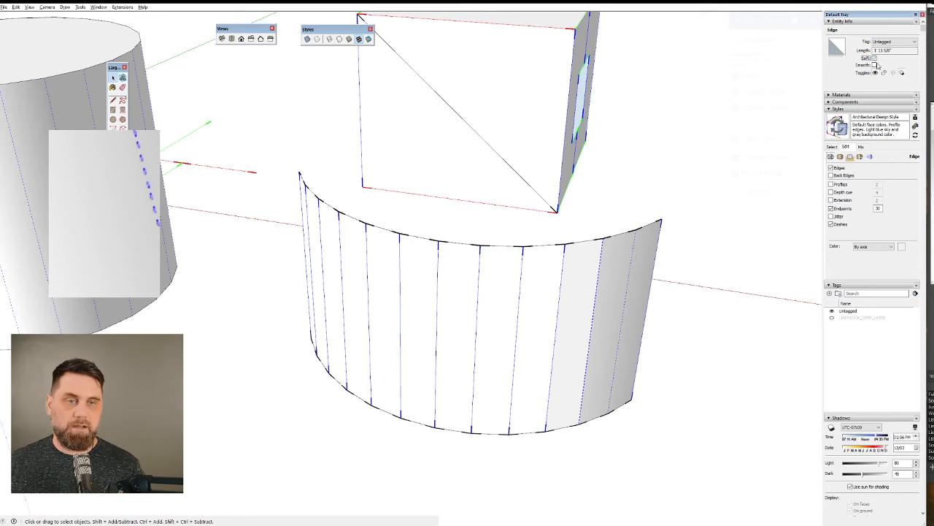
left_click(875, 65)
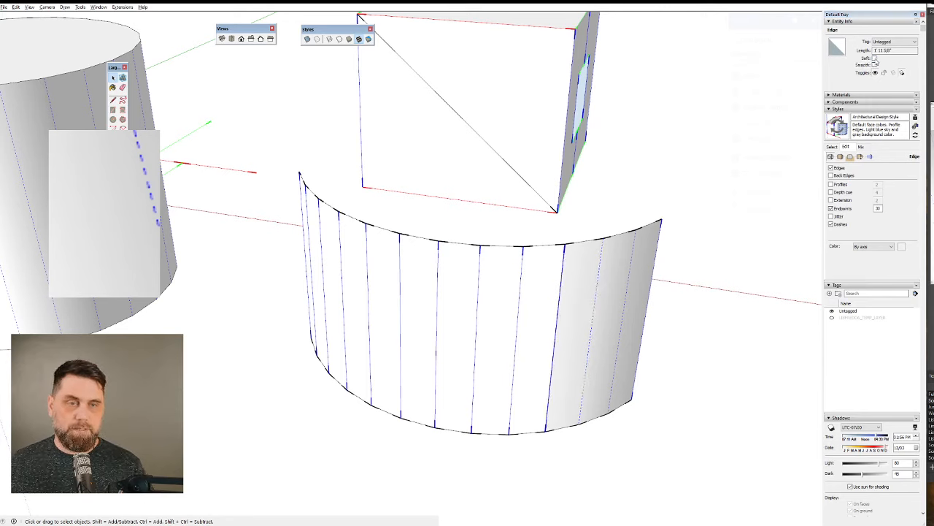
left_click(875, 65)
left_click(875, 65)
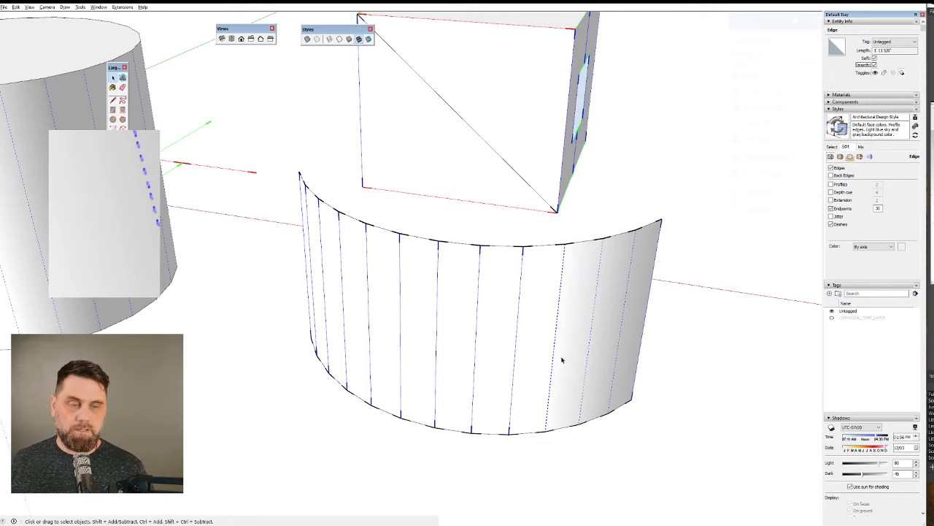
Soften and smooth all the remaining inner vertical edges of the curved wall with the Eraser.
left_click(123, 88)
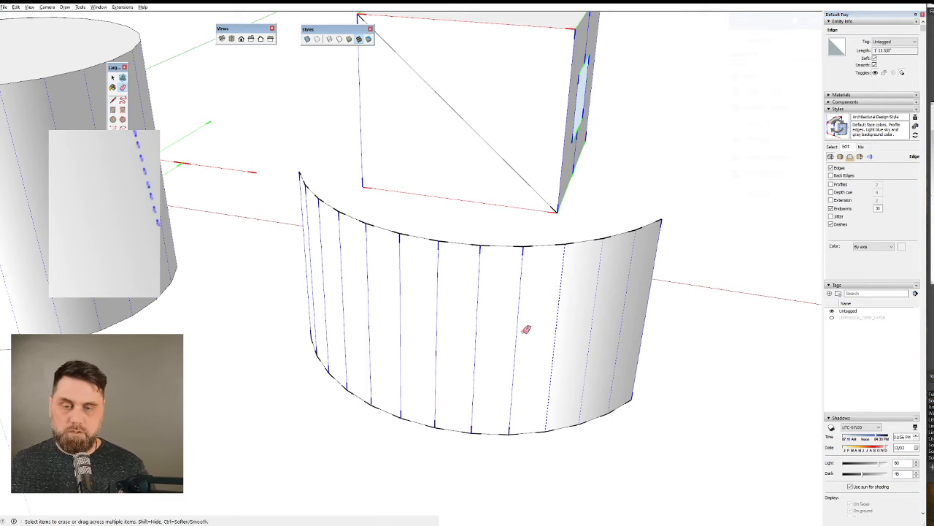
mouse_move(527, 329)
left_mouse_down()
mouse_move(407, 317)
mouse_move(314, 273)
mouse_move(311, 286)
left_mouse_up()
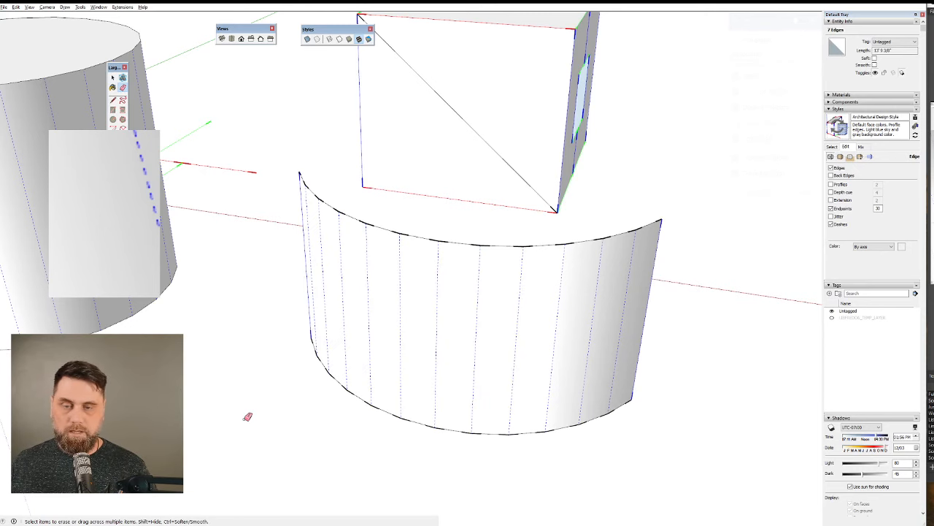
mouse_move(380, 326)
middle_mouse_down()
mouse_move(695, 265)
mouse_move(682, 373)
middle_mouse_up()
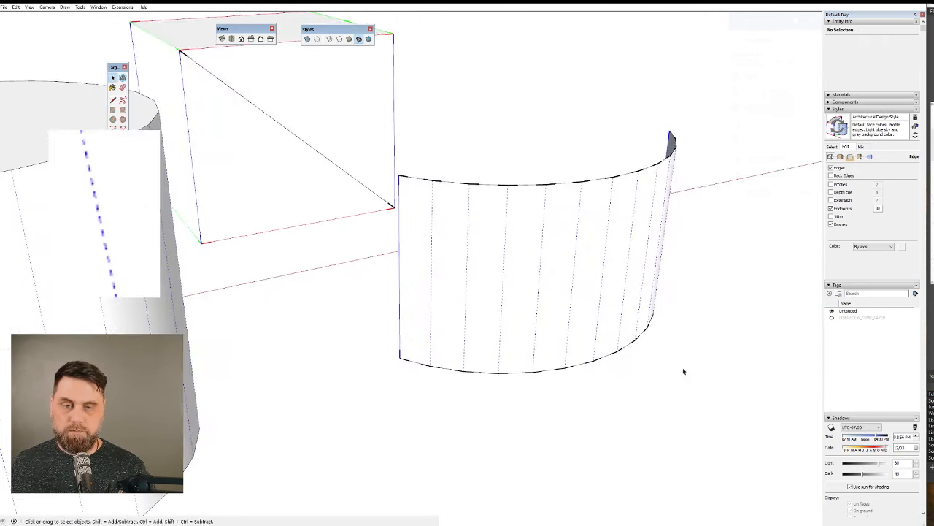
Hide the hidden geometry and set the sun time to 07:11 AM to check the curved wall's smooth shading.
left_click(31, 8)
left_click(54, 37)
middle_click_drag(570, 391, 144, 292)
middle_click_drag(467, 336, 380, 358)
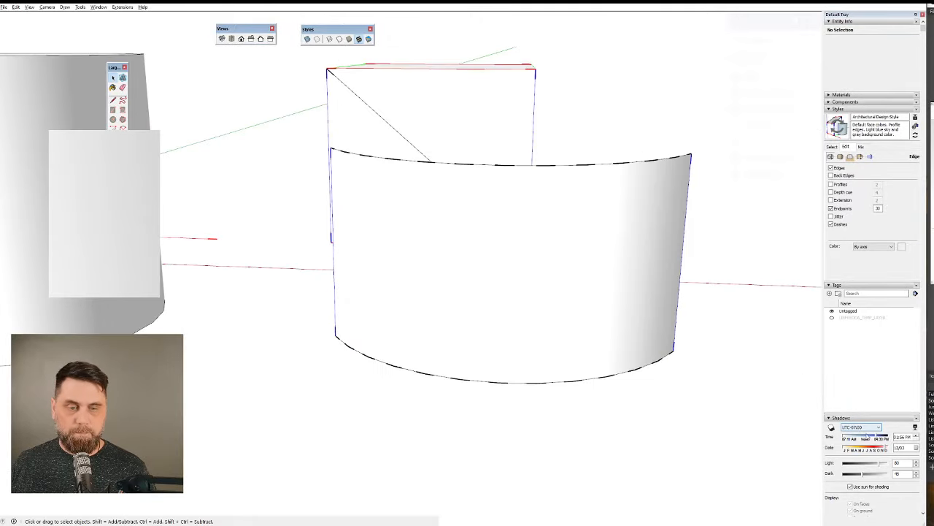
mouse_move(879, 437)
left_mouse_down()
mouse_move(834, 438)
mouse_move(853, 438)
mouse_move(842, 438)
left_mouse_up()
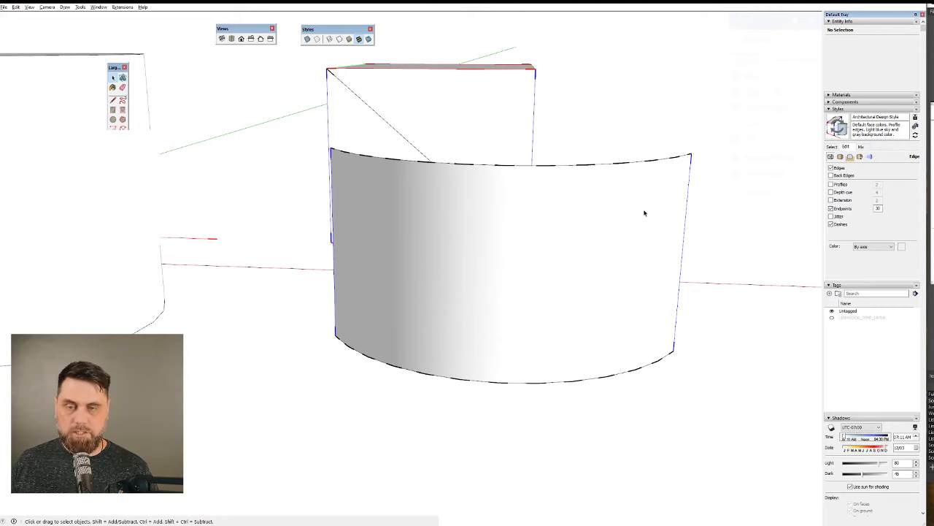
middle_click_drag(644, 214, 482, 251)
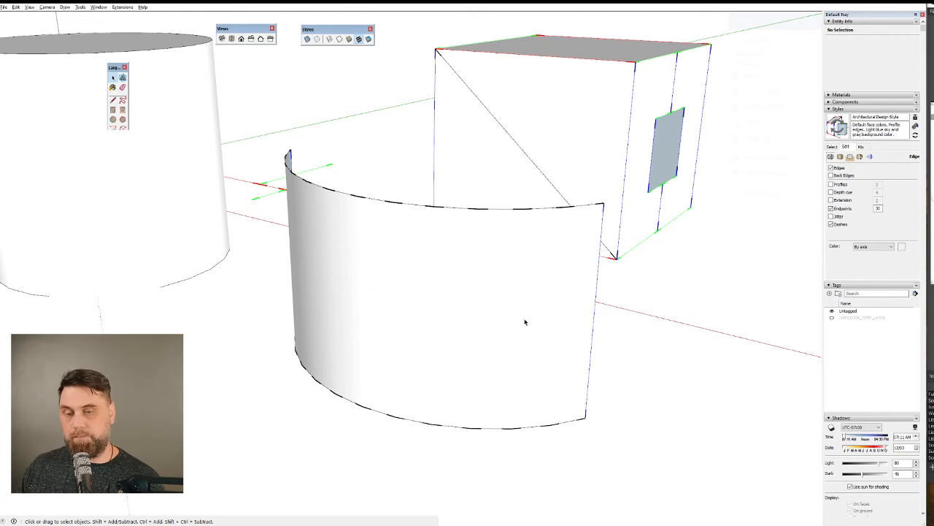
scroll(505, 253, "down", 5)
mouse_move(504, 253)
middle_mouse_down()
mouse_move(511, 235)
mouse_move(509, 246)
mouse_move(747, 234)
mouse_move(470, 258)
mouse_move(473, 266)
middle_mouse_up()
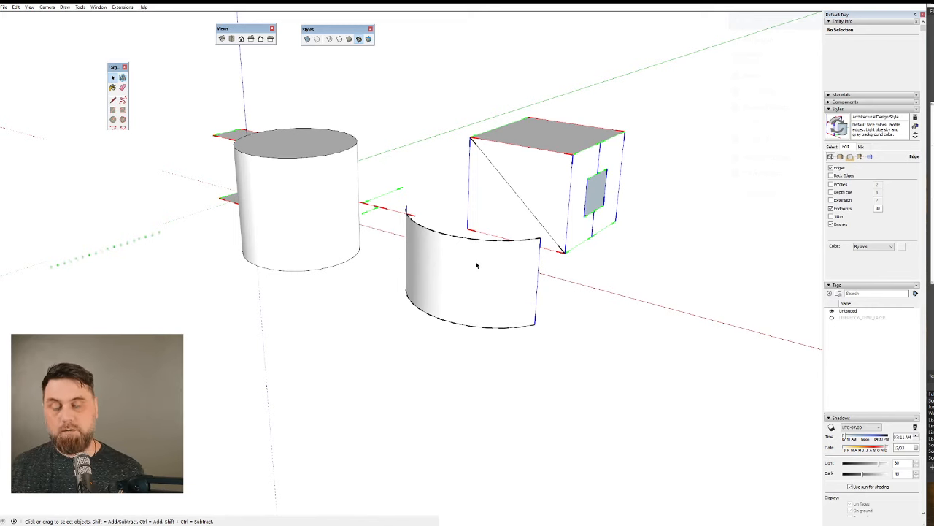
Draw a closed upright rectangle from four lines along the red and blue axes in the empty area behind the box.
middle_click_drag(473, 111, 552, 354)
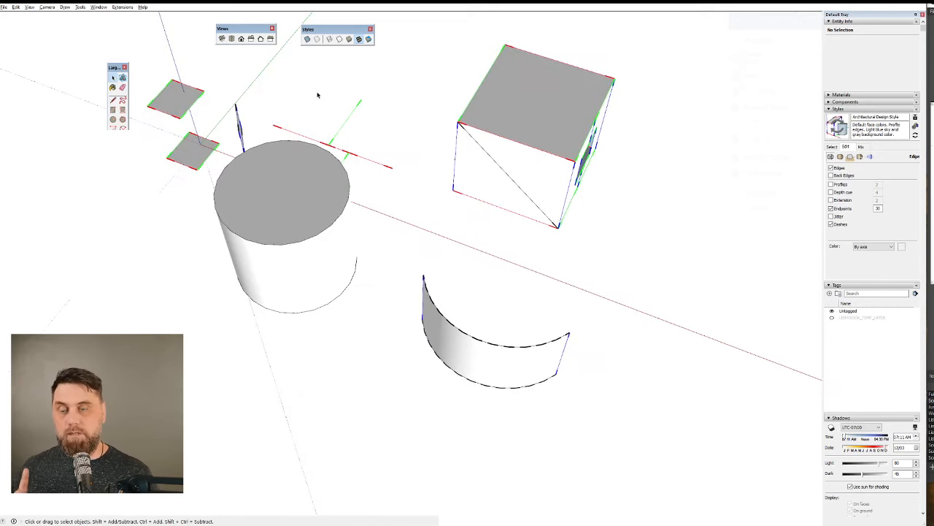
scroll(339, 100, "up", 3)
scroll(338, 101, "up", 5)
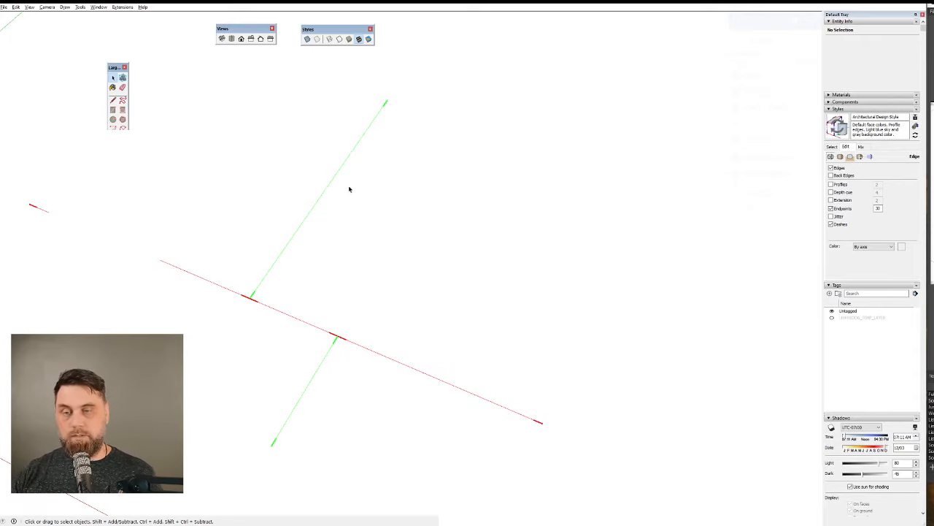
scroll(387, 285, "down", 5)
middle_click_drag(472, 265, 358, 265)
key("l")
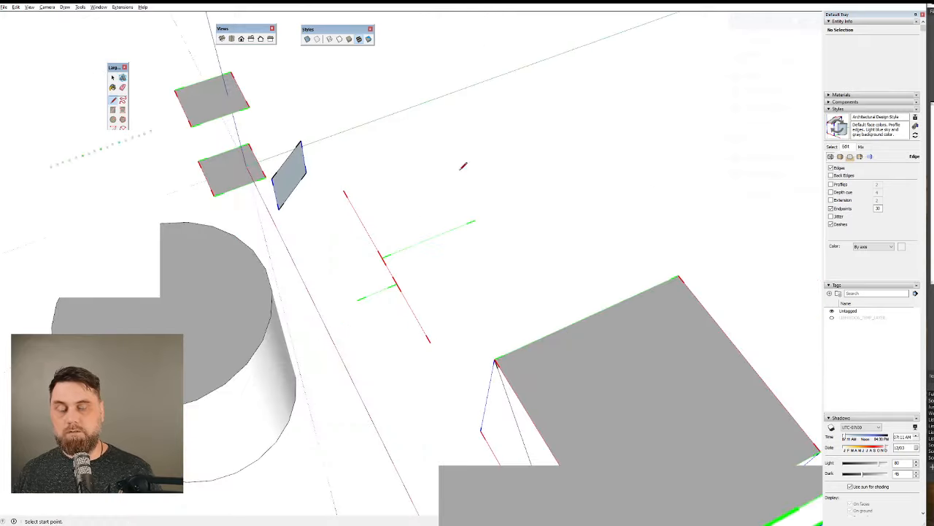
left_click(480, 137)
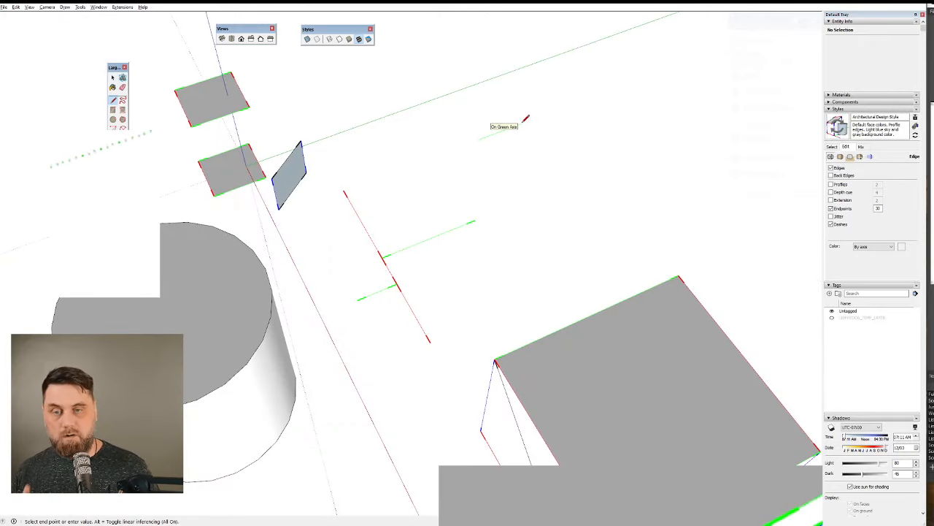
key("Escape")
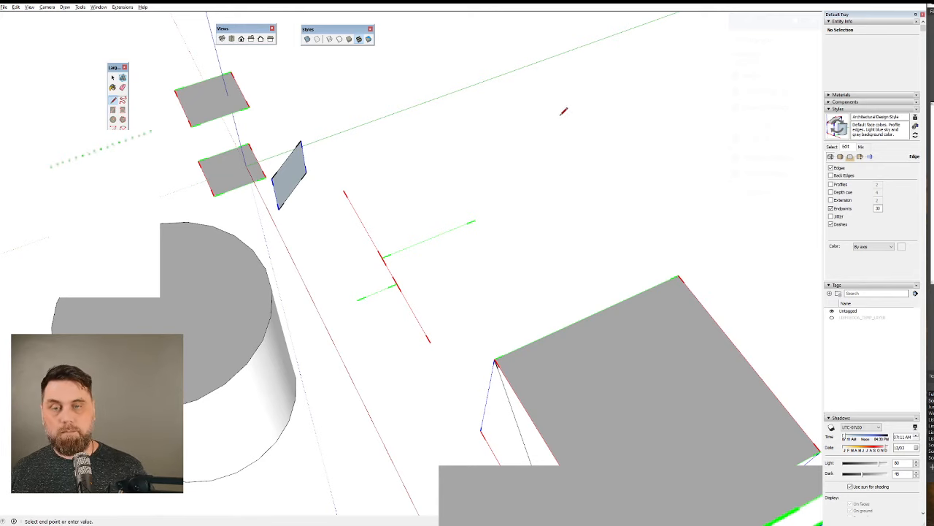
left_click(556, 113)
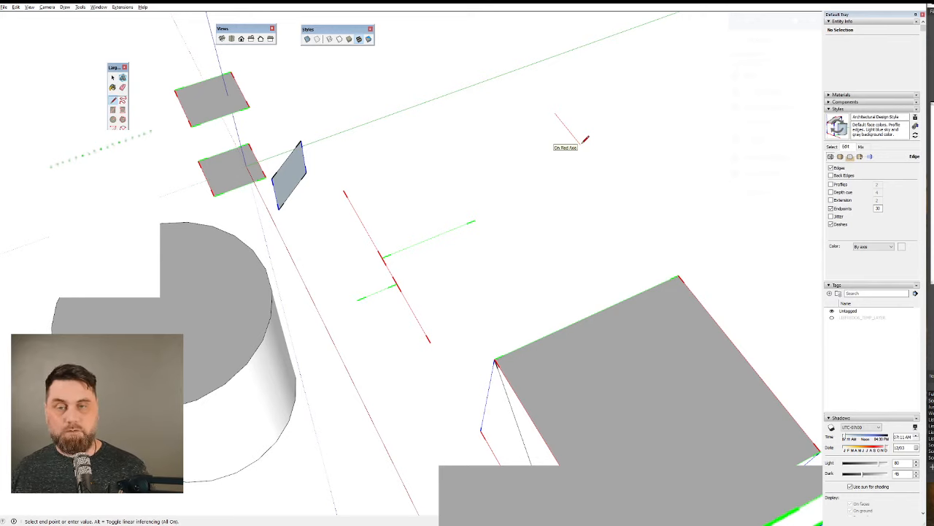
left_click(581, 144)
left_click(590, 104)
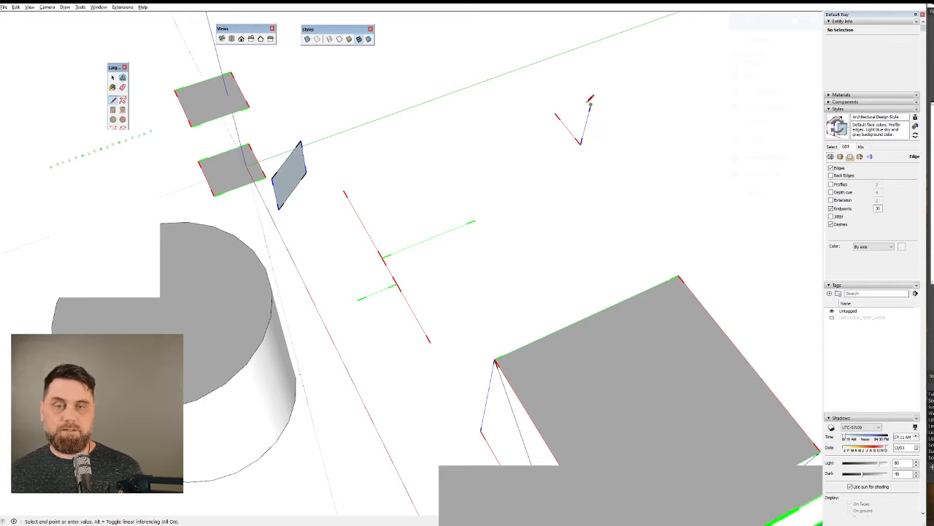
left_click(555, 112)
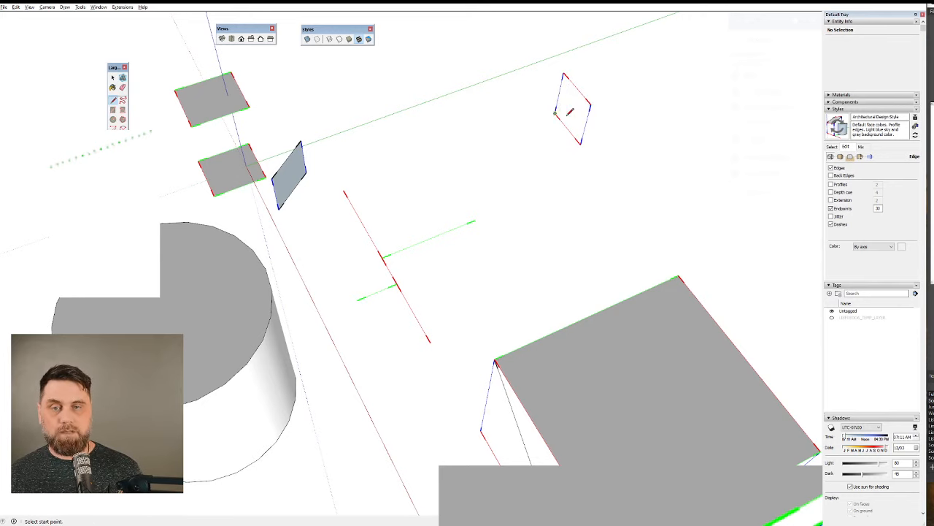
Select the face of the new upright rectangle.
middle_click_drag(587, 94, 625, 37)
scroll(484, 139, "up", 6)
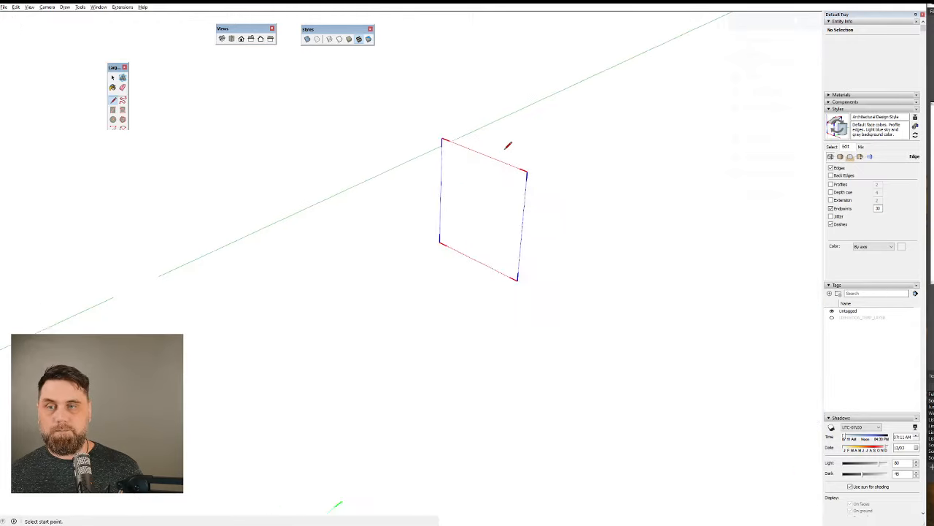
key("space")
left_click(483, 223)
middle_click_drag(504, 217, 363, 254)
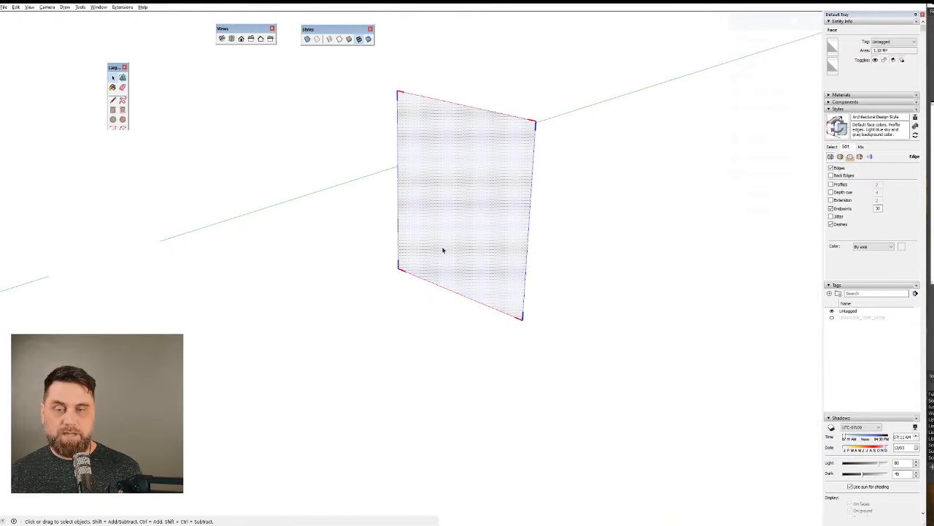
scroll(429, 150, "down", 10)
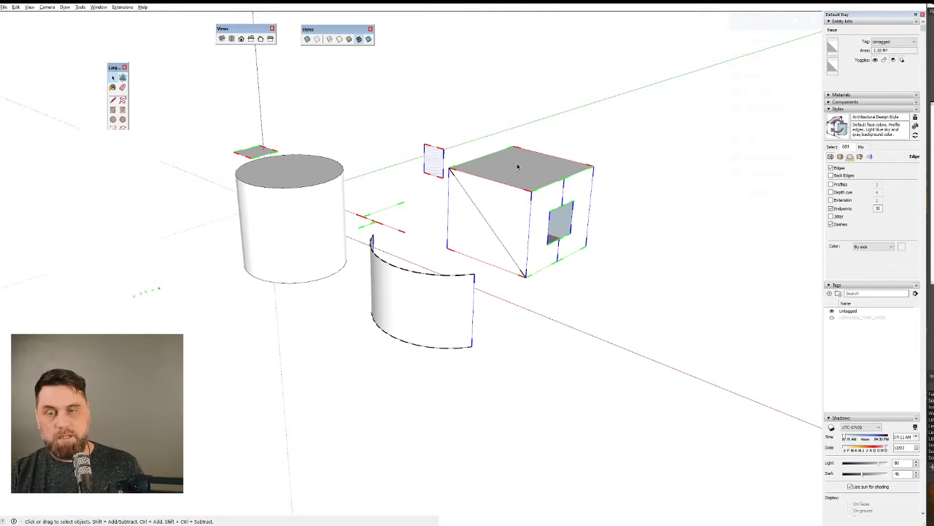
scroll(431, 229, "up", 5)
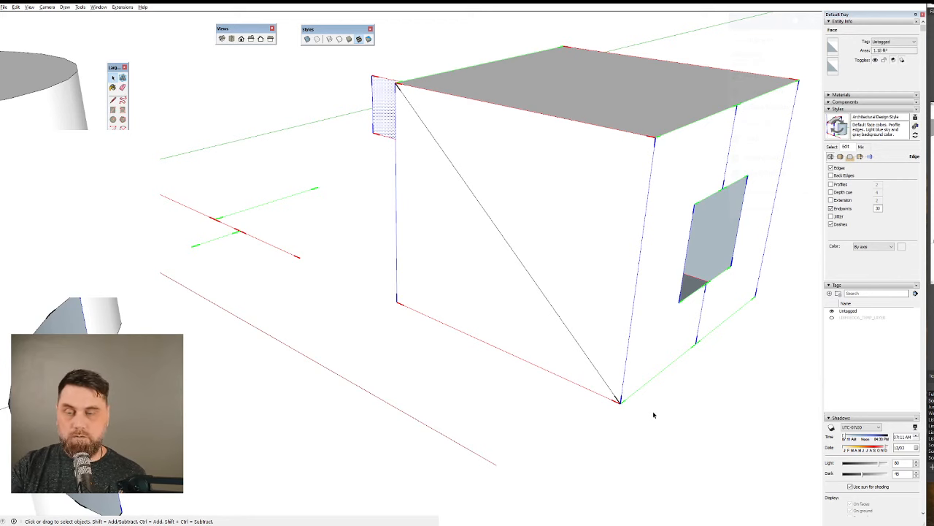
scroll(548, 266, "down", 3)
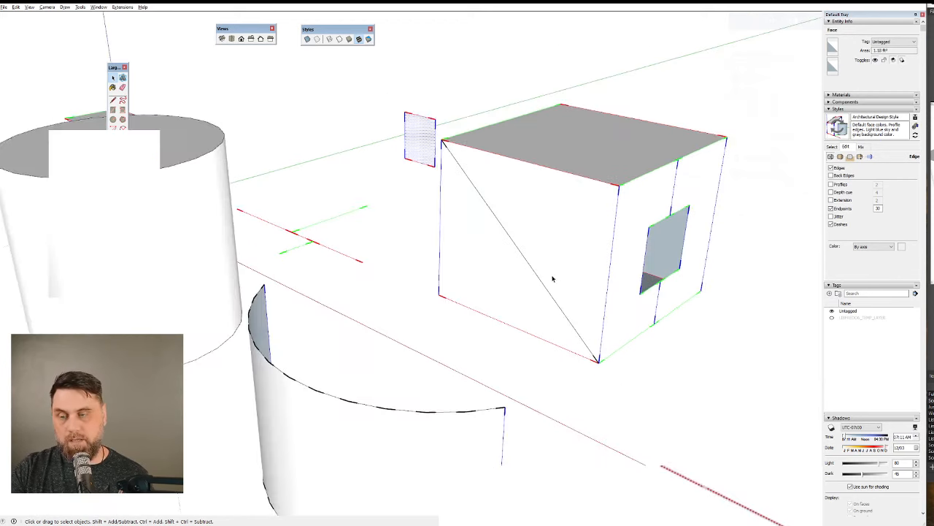